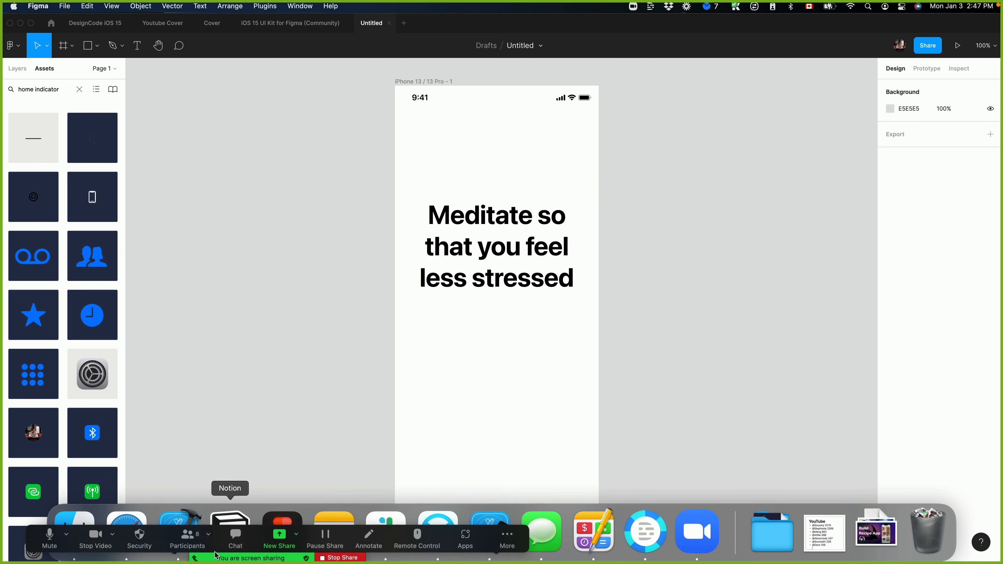
Switch to Safari, look over the project management app shot on Dribbble, and open the shape.so illustration site in a new tab.
{"action": "left_click", "coordinate": [126, 518]}
{"action": "scroll", "coordinate": [208, 226], "scroll_direction": "down", "scroll_amount": 2}
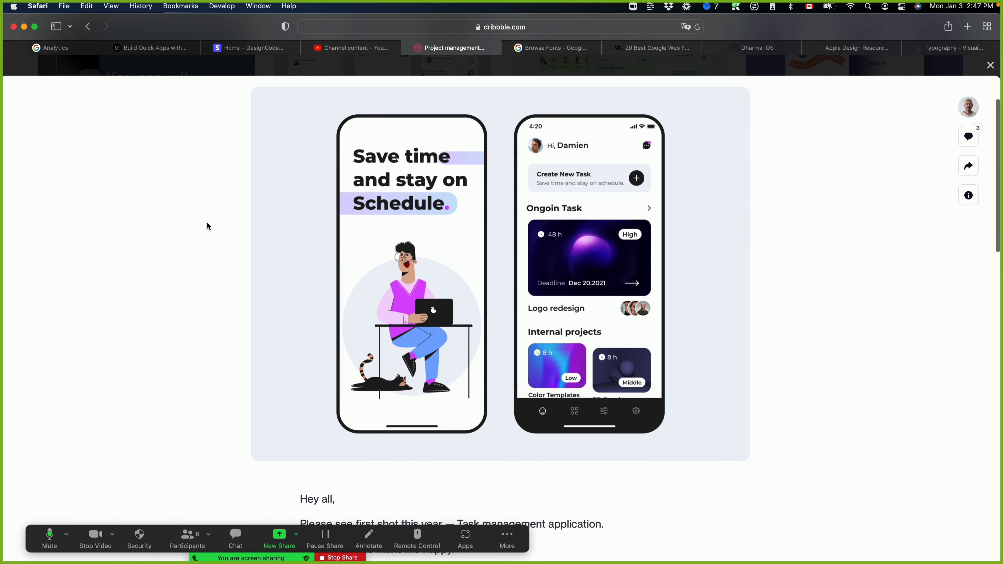
{"action": "key", "text": "super+t"}
{"action": "type", "text": "shape"}
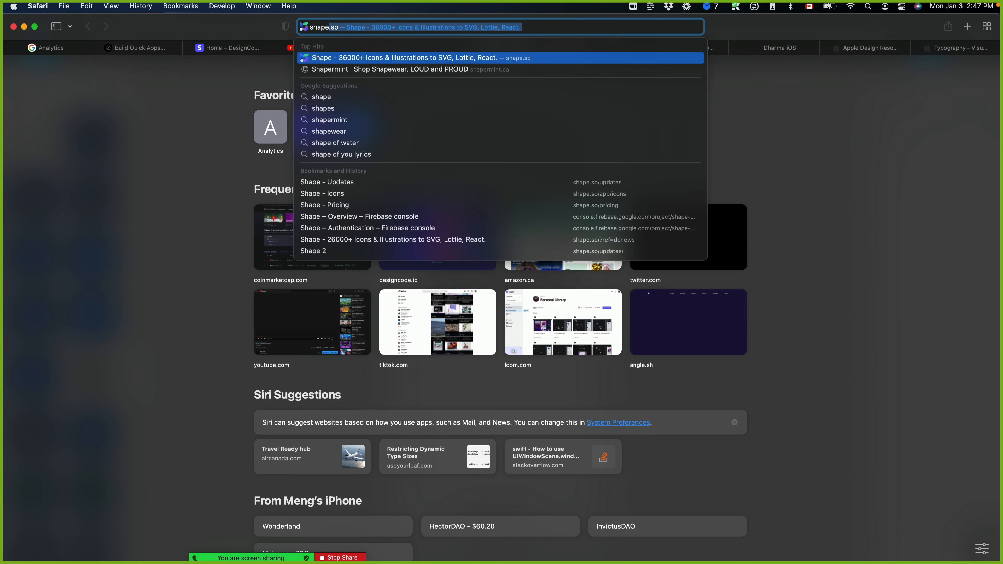
{"action": "key", "text": "Return"}
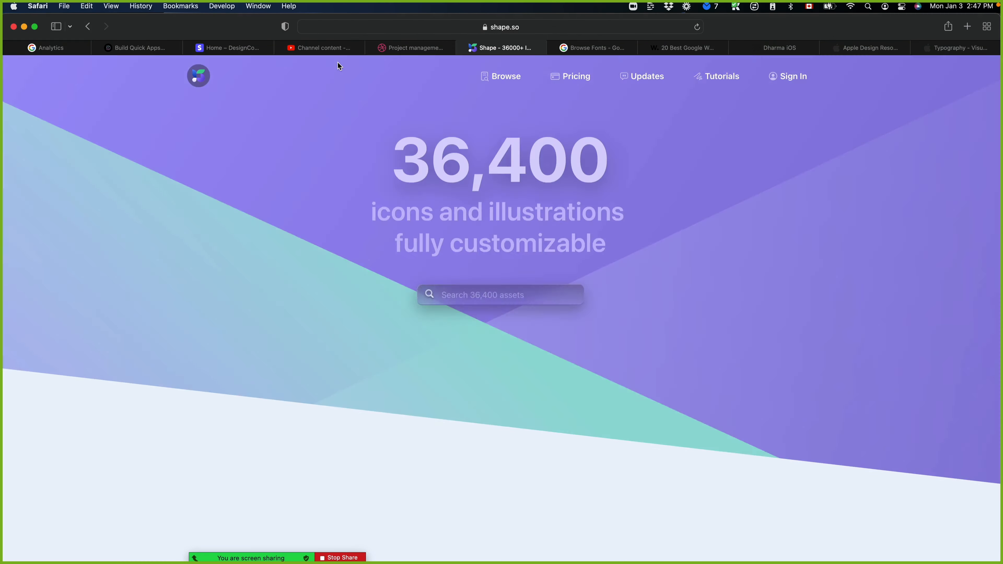
Switch back to Figma and search the Community for "illustrations".
{"action": "key", "text": "super+Tab"}
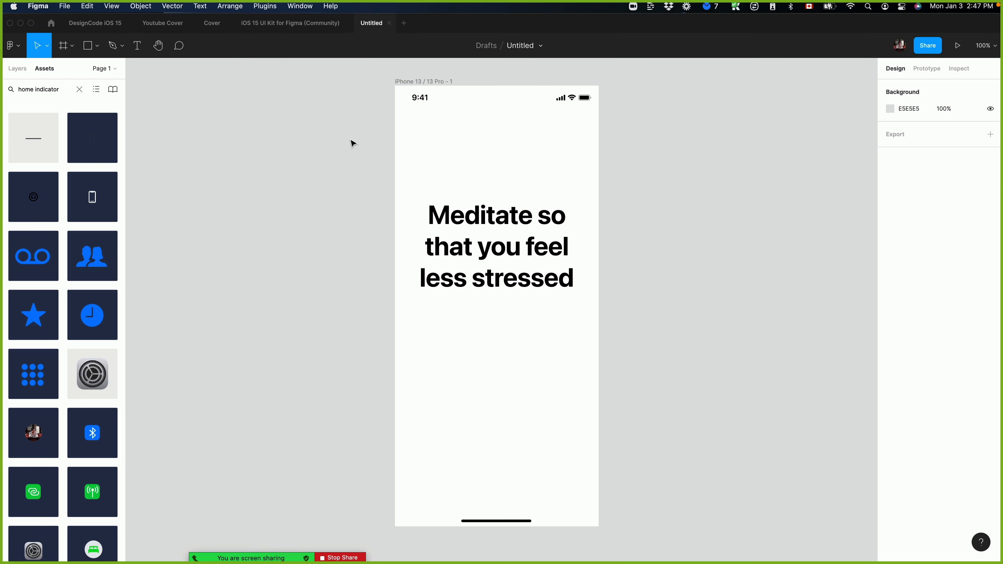
{"action": "left_click", "coordinate": [49, 24]}
{"action": "triple_click", "coordinate": [204, 50]}
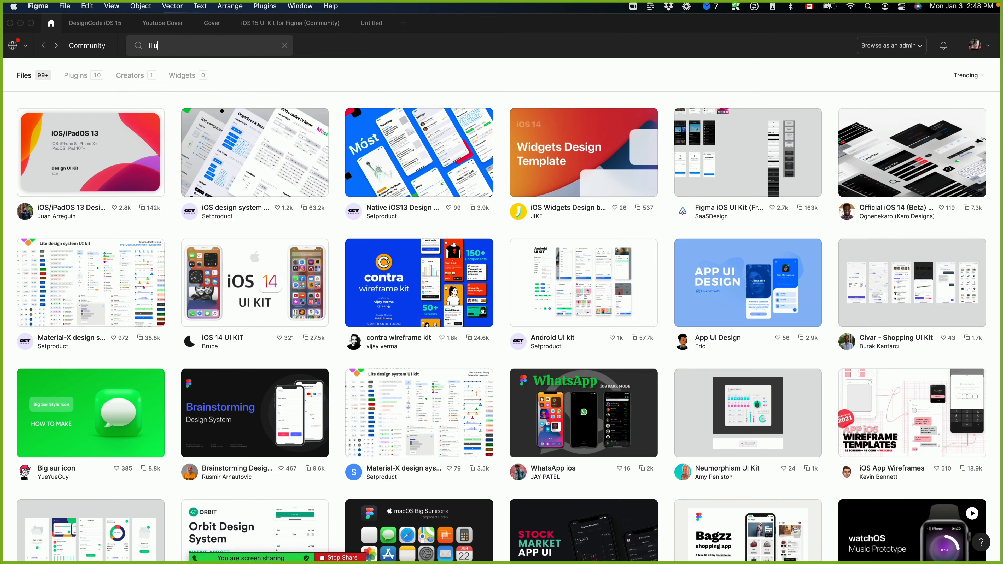
{"action": "key", "text": "Return"}
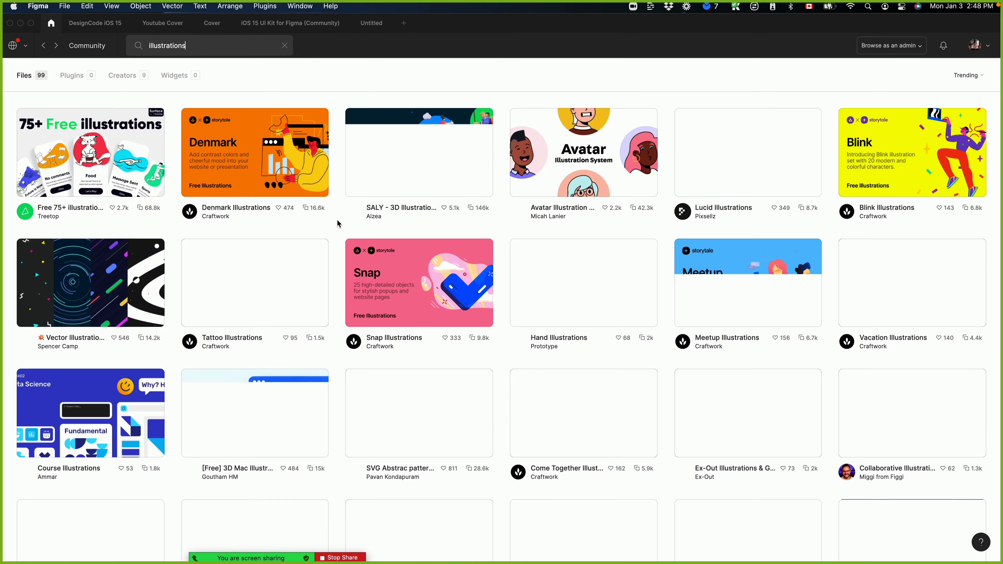
Duplicate the SALY - 3D Illustration Pack from the Community and show its Library page.
{"action": "left_click", "coordinate": [415, 162]}
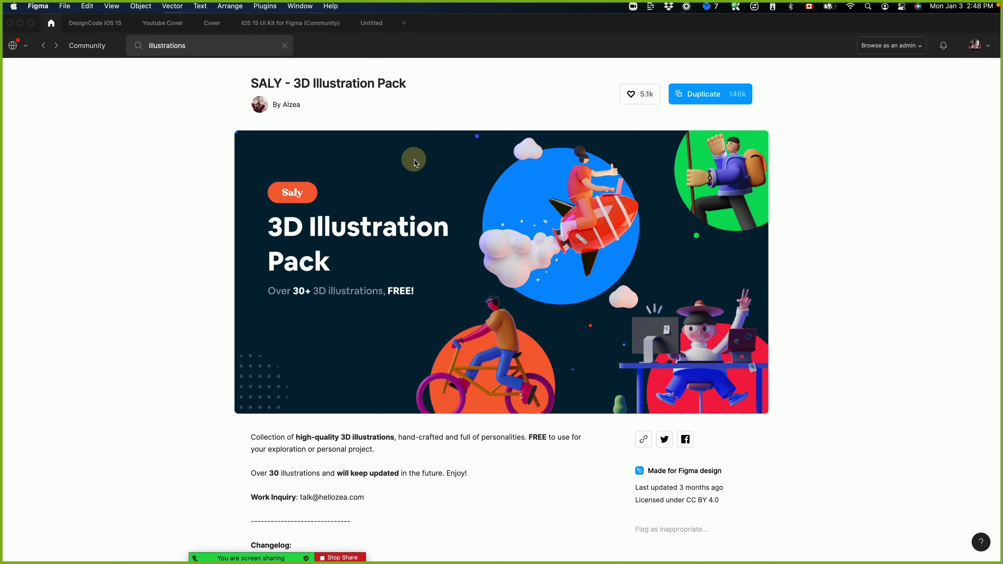
{"action": "left_click", "coordinate": [717, 96]}
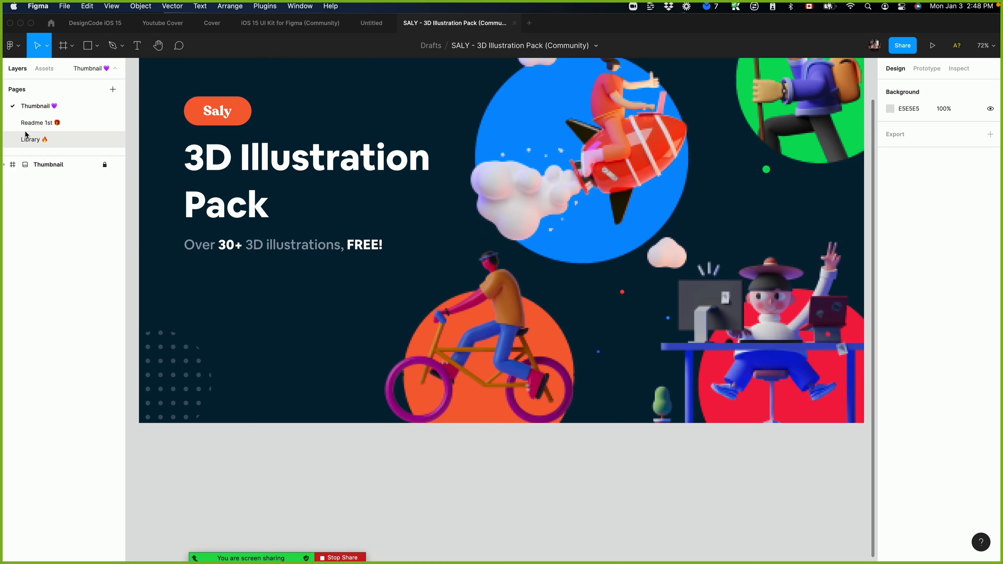
{"action": "left_click", "coordinate": [30, 139]}
{"action": "left_click", "coordinate": [36, 106]}
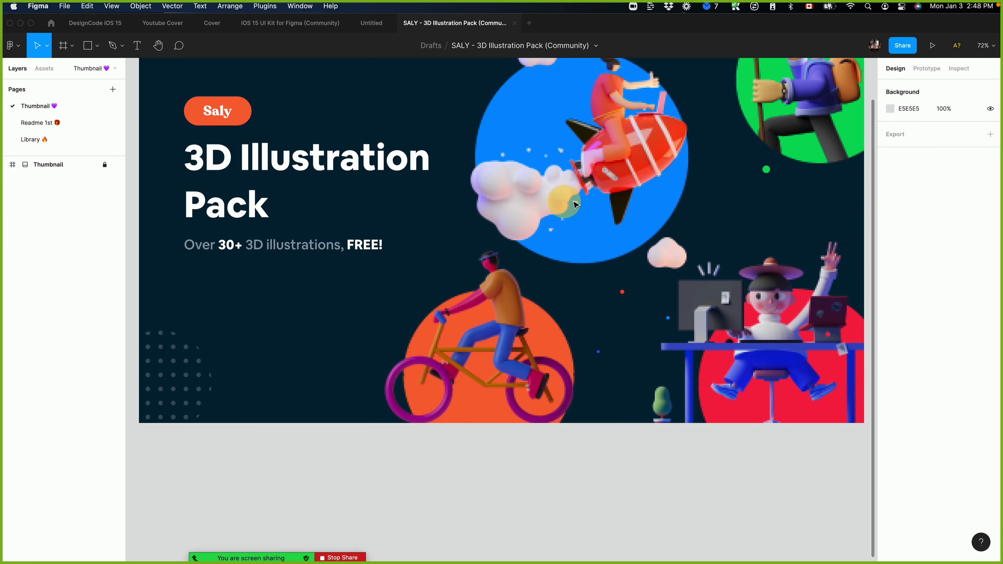
{"action": "left_click", "coordinate": [43, 139]}
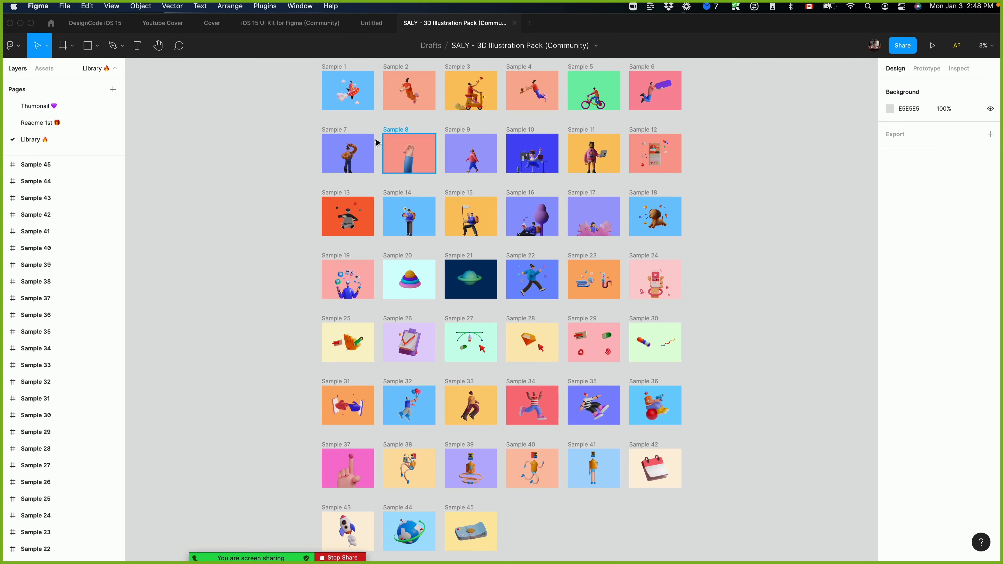
Copy the cross-legged figure with a laptop from Sample 13 and paste it into the Untitled file.
{"action": "left_click", "coordinate": [340, 152]}
{"action": "left_click", "coordinate": [365, 225]}
{"action": "key", "text": "ctrl+c"}
{"action": "left_click", "coordinate": [371, 23]}
{"action": "key", "text": "ctrl+v"}
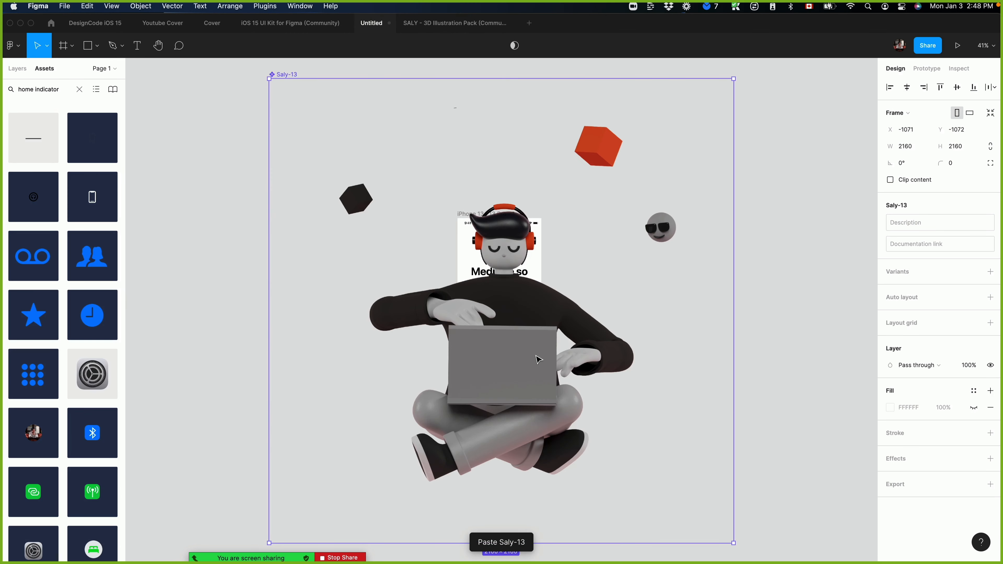
Scale the pasted illustration down to about 533 × 533 and place it over the iPhone 13 frame below the heading.
{"action": "left_click_drag", "start_coordinate": [743, 545], "coordinate": [340, 201]}
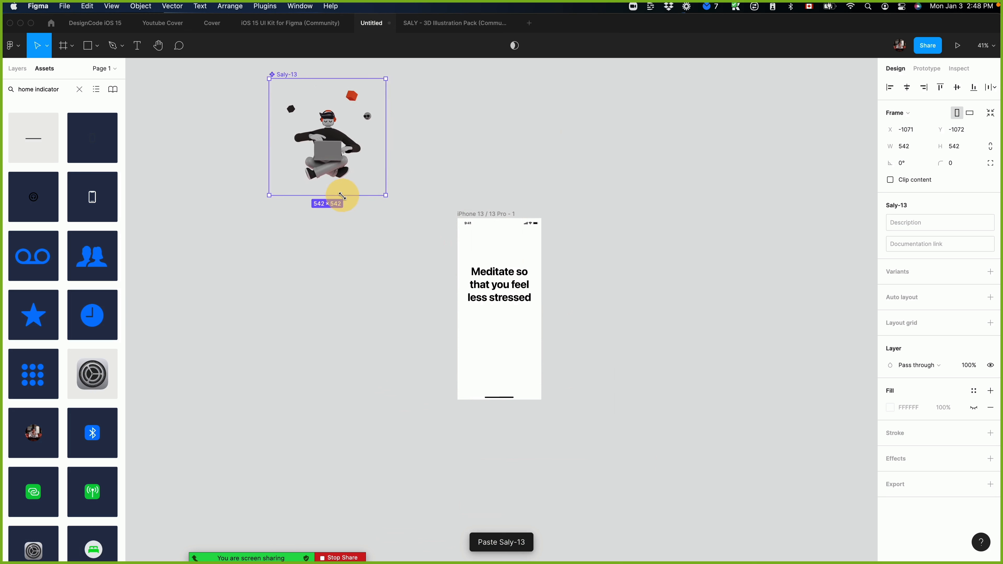
{"action": "left_click_drag", "start_coordinate": [318, 137], "coordinate": [498, 331]}
{"action": "key", "text": "shift+0"}
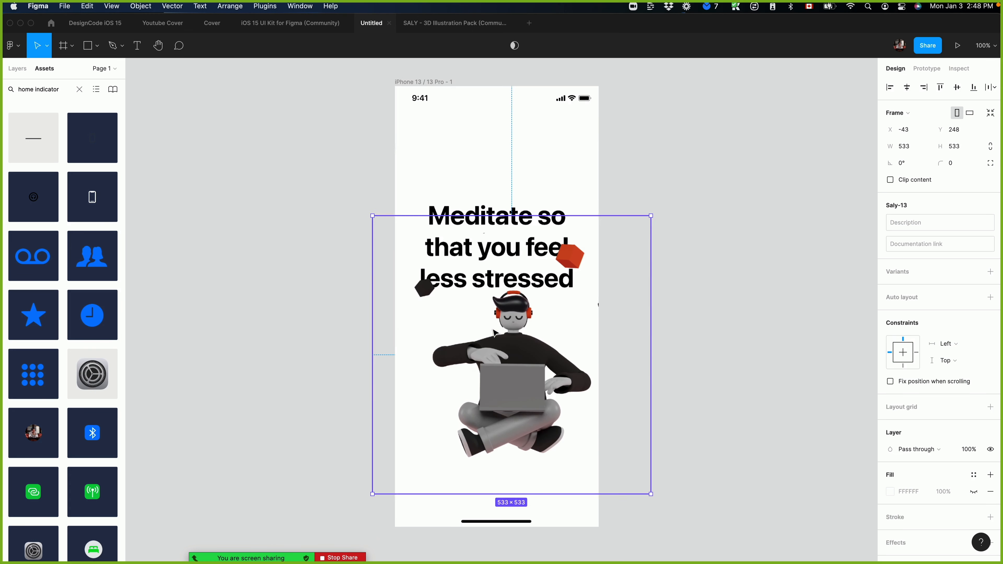
Move the heading up in the frame and centre the illustration beneath it, closer to the text.
{"action": "left_click_drag", "start_coordinate": [493, 205], "coordinate": [493, 159]}
{"action": "left_click_drag", "start_coordinate": [507, 363], "coordinate": [508, 340]}
{"action": "left_click", "coordinate": [809, 403]}
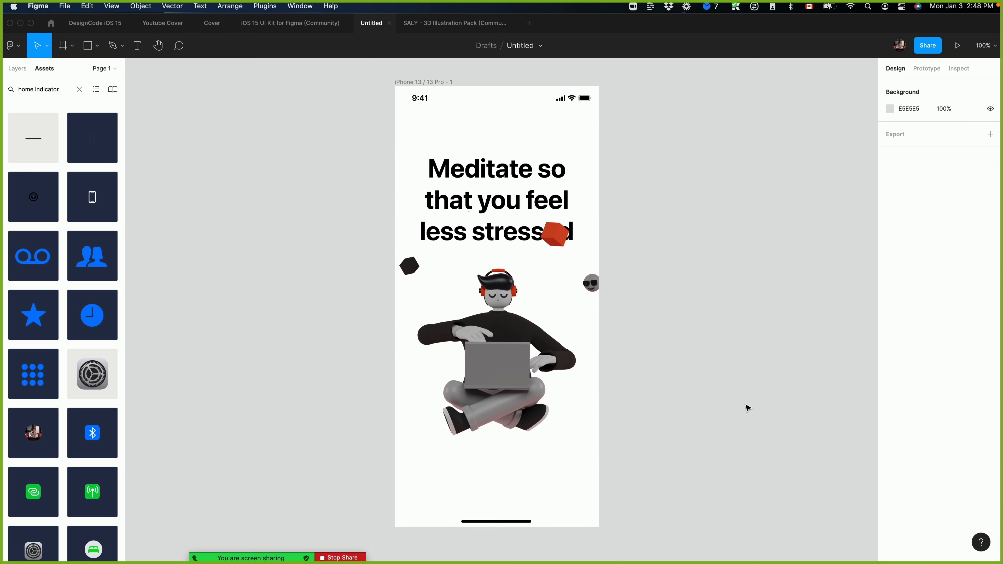
{"action": "scroll", "coordinate": [748, 408], "scroll_direction": "right", "scroll_amount": 3}
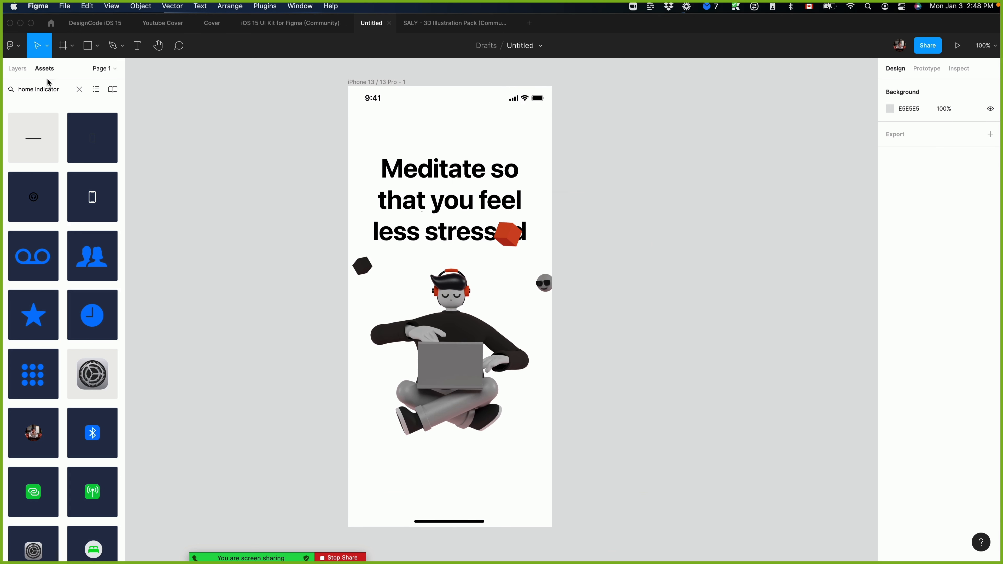
Search the assets for "dots" and place the small black dot component below the illustration, above the home indicator.
{"action": "left_click", "coordinate": [49, 90]}
{"action": "type", "text": "dots"}
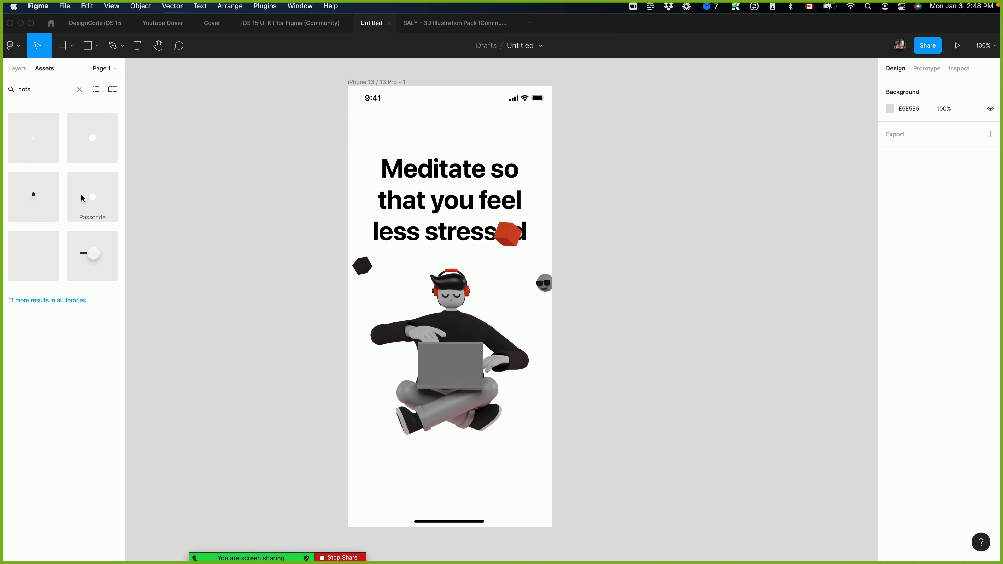
{"action": "left_click_drag", "start_coordinate": [34, 199], "coordinate": [659, 98]}
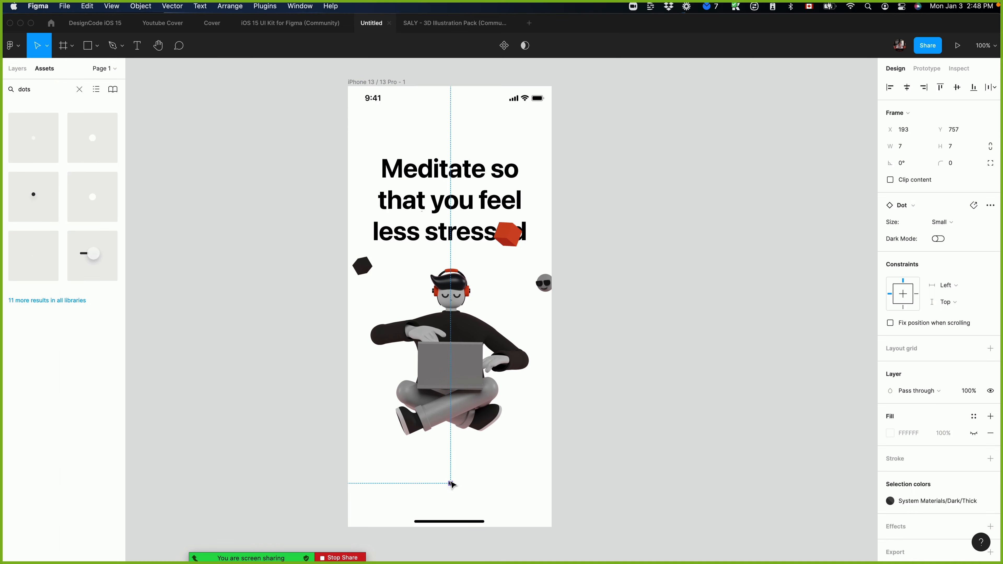
{"action": "key", "text": "super+plus"}
{"action": "key", "text": "super+plus"}
{"action": "scroll", "coordinate": [632, 134], "scroll_direction": "down", "scroll_amount": 8}
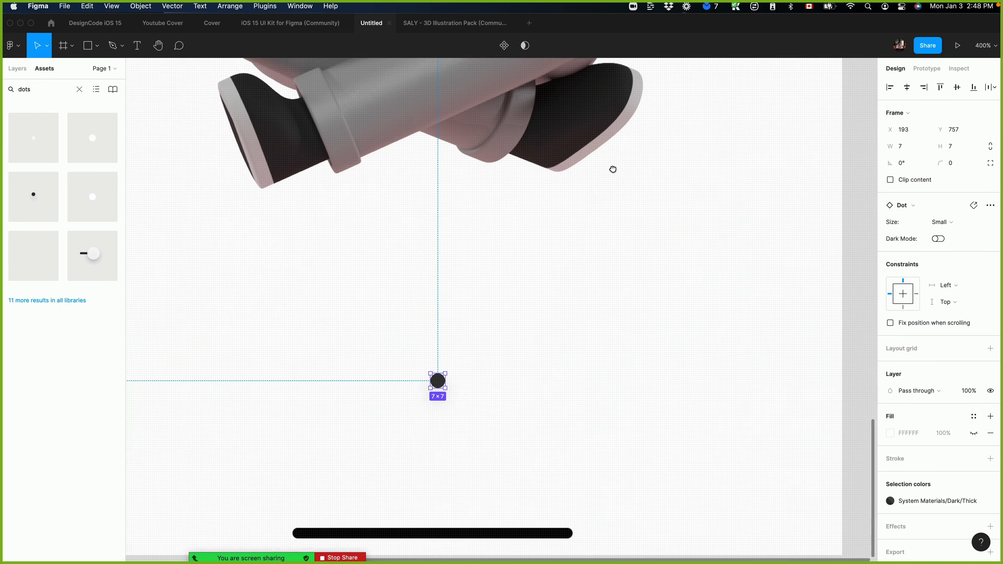
Duplicate the dot twice into an evenly spaced row and turn on Dark Mode for the two copies.
{"action": "double_click", "coordinate": [438, 373]}
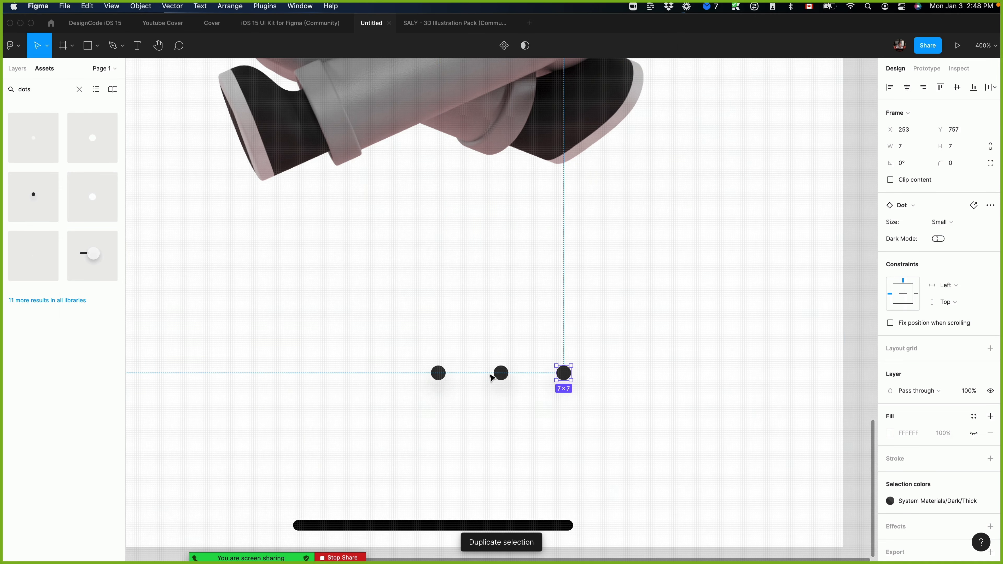
{"action": "left_click", "coordinate": [497, 374]}
{"action": "left_click", "coordinate": [557, 371], "text": "shift"}
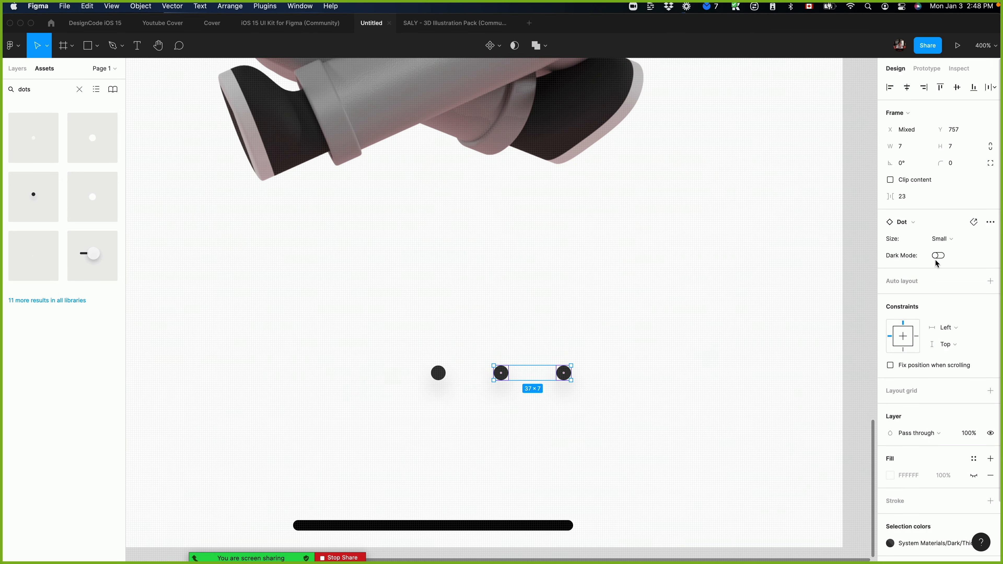
{"action": "left_click", "coordinate": [938, 241]}
{"action": "left_click", "coordinate": [937, 255]}
{"action": "left_click", "coordinate": [937, 255]}
{"action": "left_click", "coordinate": [683, 417]}
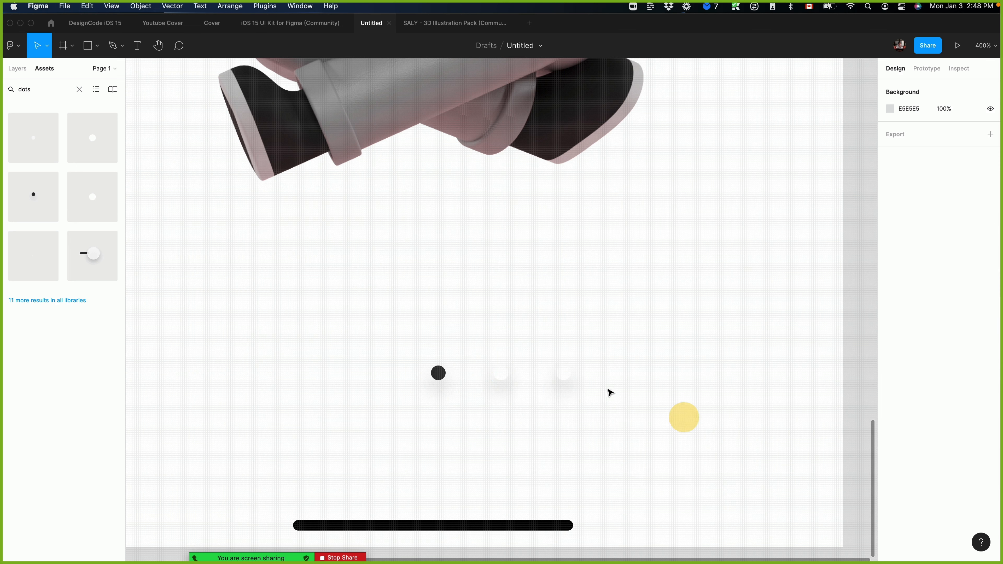
Draw a full-width rectangle about 390 × 109 behind the dots along the frame's bottom edge.
{"action": "left_click", "coordinate": [563, 377]}
{"action": "left_click", "coordinate": [672, 293]}
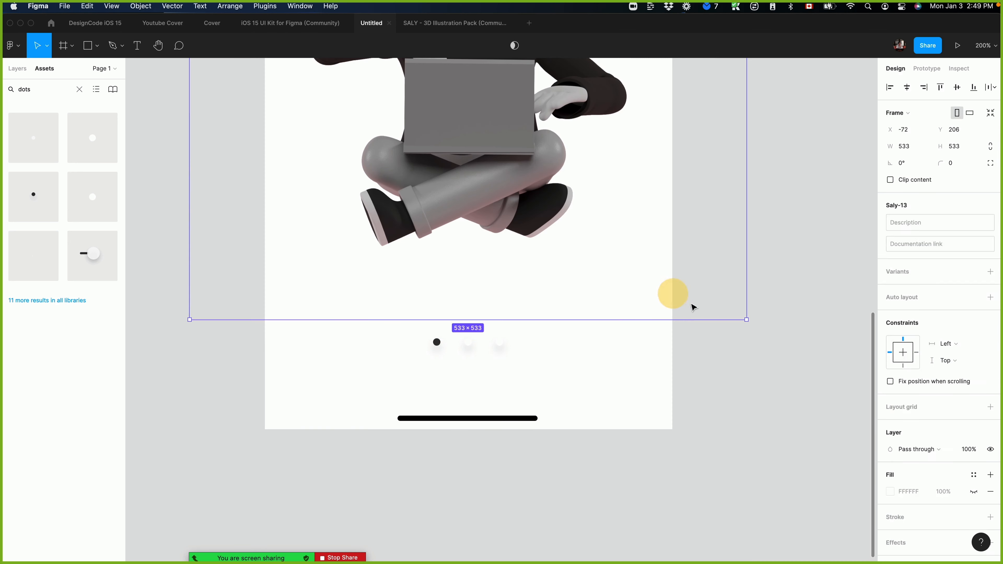
{"action": "left_click", "coordinate": [449, 342]}
{"action": "key", "text": "r"}
{"action": "mouse_move", "coordinate": [281, 323]}
{"action": "left_mouse_down"}
{"action": "mouse_move", "coordinate": [321, 348]}
{"action": "mouse_move", "coordinate": [731, 420]}
{"action": "left_mouse_up"}
{"action": "mouse_move", "coordinate": [602, 385]}
{"action": "left_mouse_down"}
{"action": "mouse_move", "coordinate": [582, 381]}
{"action": "mouse_move", "coordinate": [596, 383]}
{"action": "left_mouse_up"}
{"action": "left_click_drag", "start_coordinate": [725, 423], "coordinate": [671, 429]}
{"action": "left_click", "coordinate": [721, 372]}
{"action": "left_click", "coordinate": [580, 360]}
Give the rectangle a Linear gradient fill that runs from transparent at its top to grey C4C4C4 at its bottom.
{"action": "left_click", "coordinate": [890, 299]}
{"action": "left_click", "coordinate": [770, 292]}
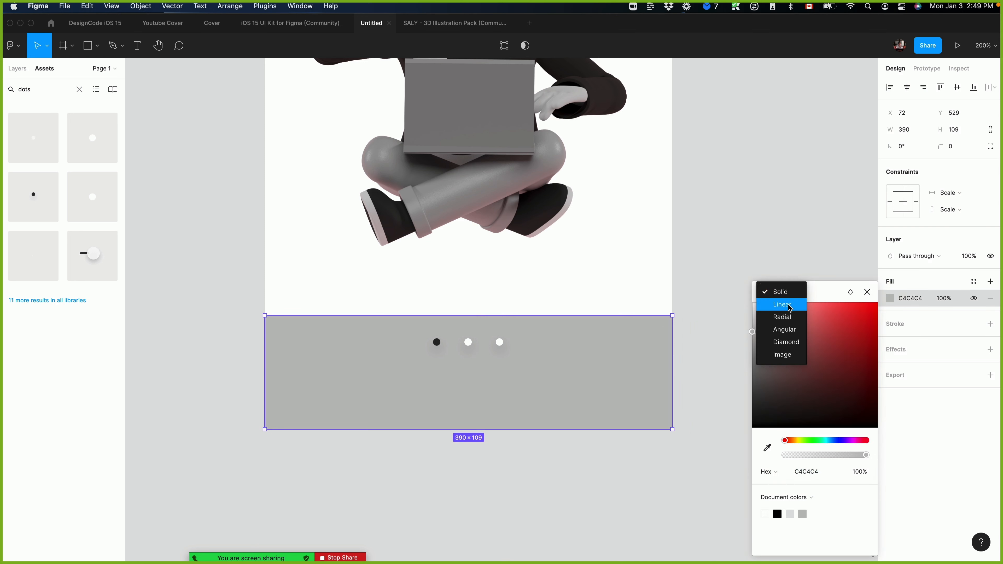
{"action": "left_click", "coordinate": [774, 303]}
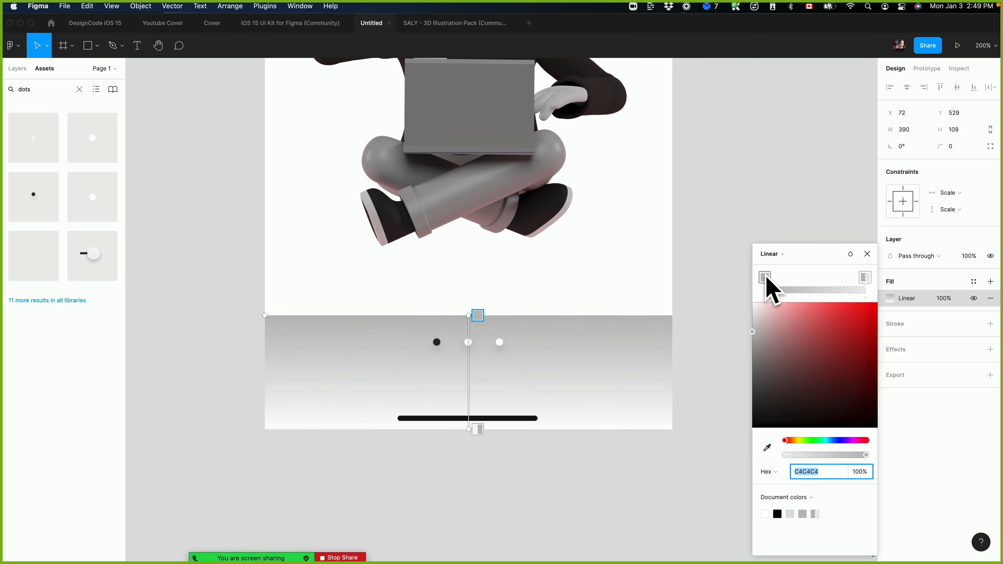
{"action": "mouse_move", "coordinate": [766, 278]}
{"action": "left_mouse_down"}
{"action": "mouse_move", "coordinate": [832, 278]}
{"action": "mouse_move", "coordinate": [764, 277]}
{"action": "left_mouse_up"}
{"action": "left_click_drag", "start_coordinate": [831, 278], "coordinate": [883, 277]}
{"action": "left_click", "coordinate": [633, 466]}
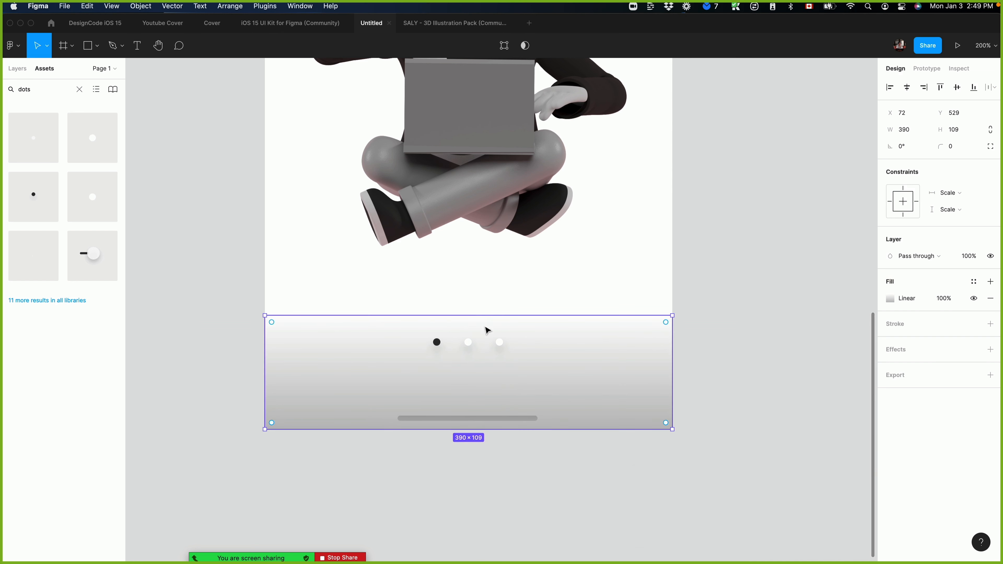
{"action": "left_click", "coordinate": [752, 372]}
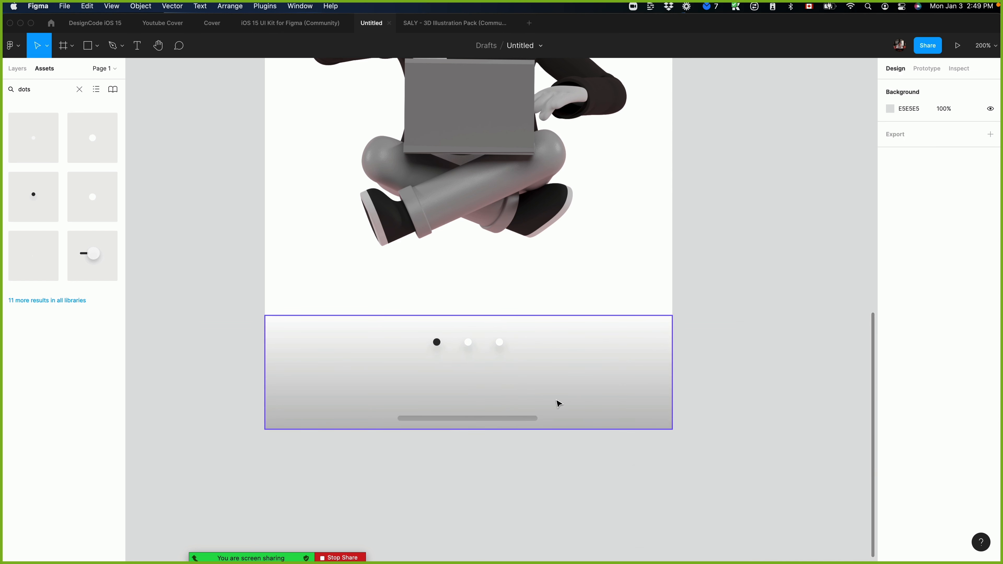
{"action": "key", "text": "shift+0"}
{"action": "scroll", "coordinate": [624, 298], "scroll_direction": "up", "scroll_amount": 5}
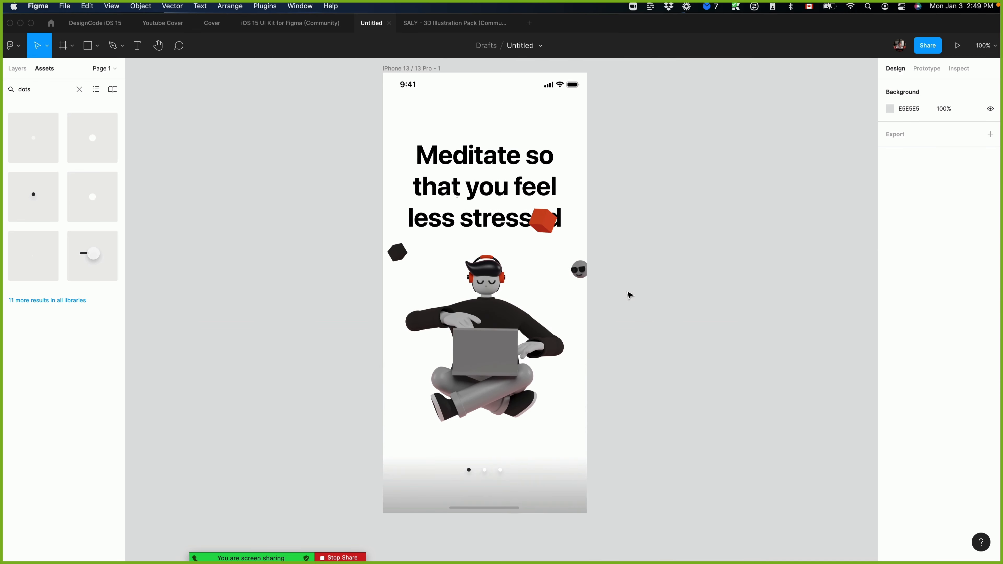
Move the illustration down so that the red cube sits clear of the heading.
{"action": "left_click", "coordinate": [408, 86]}
{"action": "left_click", "coordinate": [530, 240]}
{"action": "left_click_drag", "start_coordinate": [533, 240], "coordinate": [535, 264]}
{"action": "left_click", "coordinate": [689, 265]}
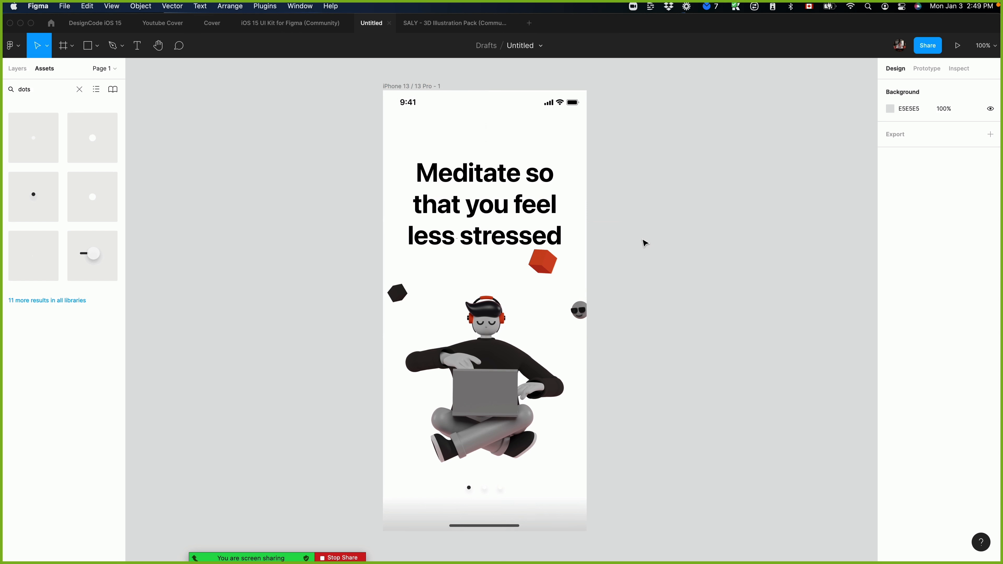
Move the gradient rectangle back up so that it sits behind the dots at the frame's bottom edge.
{"action": "key", "text": "super+z"}
{"action": "left_click_drag", "start_coordinate": [551, 521], "coordinate": [551, 499]}
{"action": "left_click", "coordinate": [596, 227]}
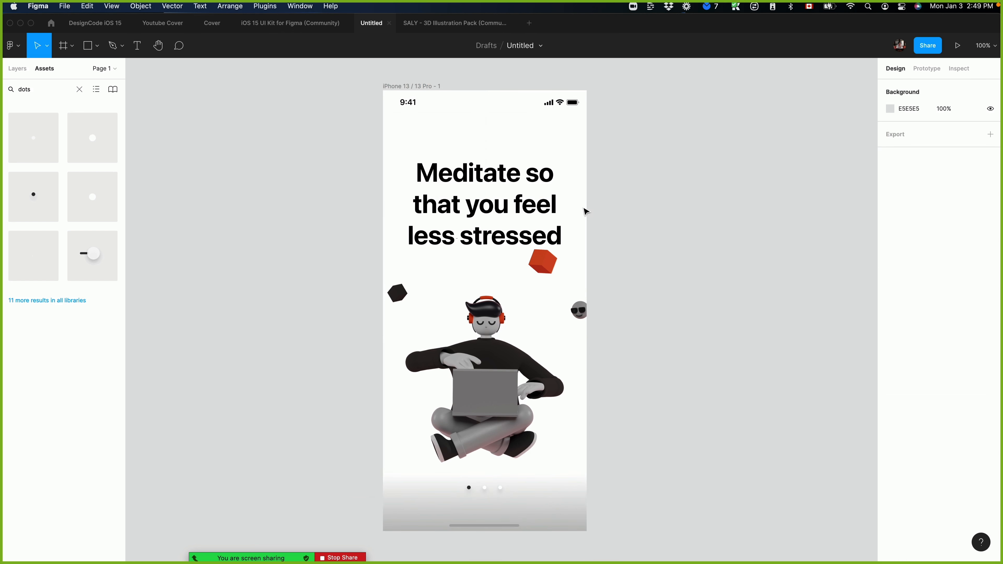
{"action": "left_click", "coordinate": [536, 124]}
{"action": "left_click", "coordinate": [890, 316]}
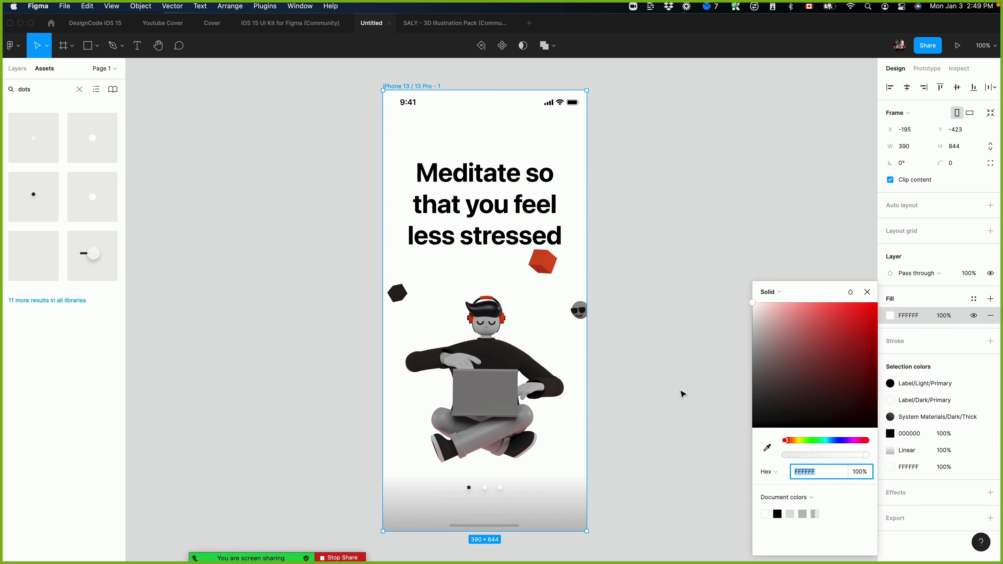
{"action": "left_click", "coordinate": [670, 230]}
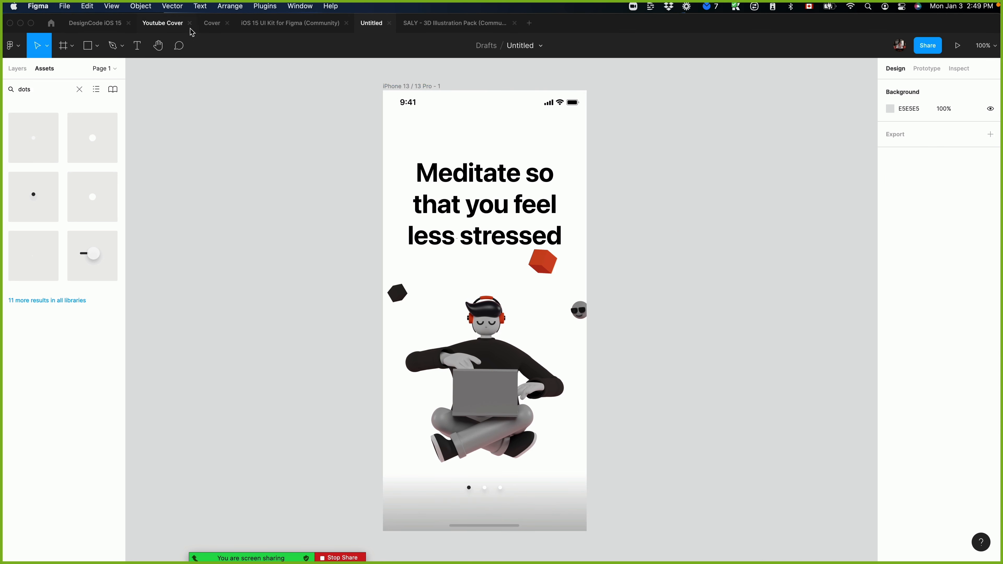
In the iOS 15 UI Kit file's Colors section, detach the colour style from the SystemBlue/Light swatch to expose its hex value 007AFF.
{"action": "left_click", "coordinate": [290, 23]}
{"action": "scroll", "coordinate": [685, 331], "scroll_direction": "right", "scroll_amount": 10}
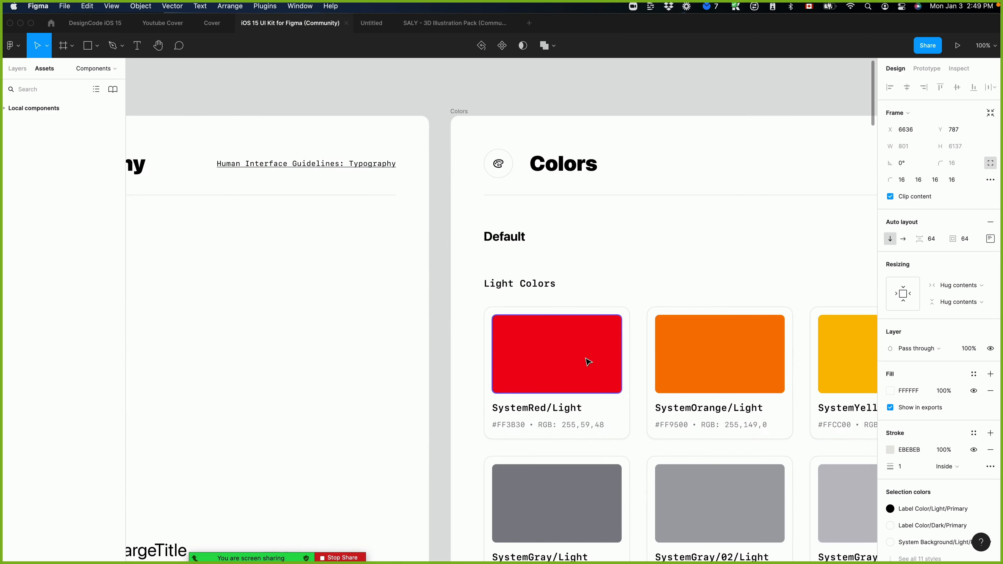
{"action": "double_click", "coordinate": [597, 359]}
{"action": "scroll", "coordinate": [645, 365], "scroll_direction": "down", "scroll_amount": 4}
{"action": "scroll", "coordinate": [645, 365], "scroll_direction": "right", "scroll_amount": 7}
{"action": "scroll", "coordinate": [458, 219], "scroll_direction": "right", "scroll_amount": 8}
{"action": "scroll", "coordinate": [459, 220], "scroll_direction": "down", "scroll_amount": 2}
{"action": "left_click", "coordinate": [778, 130]}
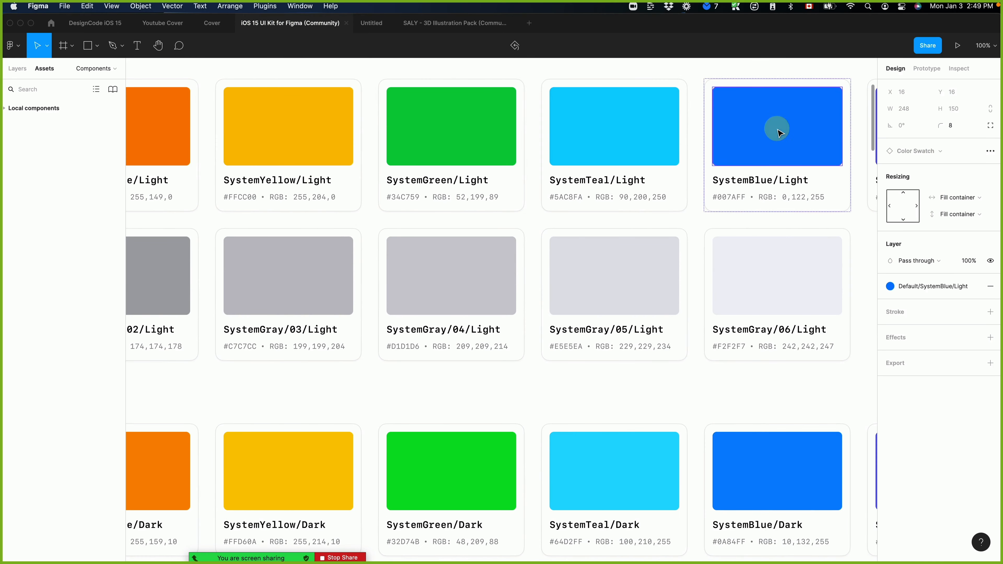
{"action": "left_click", "coordinate": [903, 286]}
{"action": "left_click", "coordinate": [974, 286]}
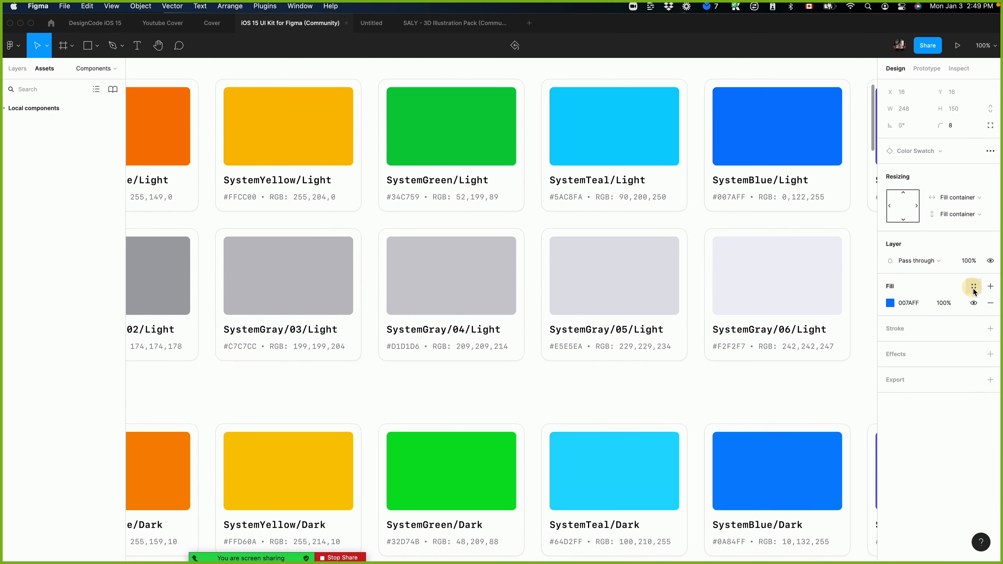
Return to the Untitled file and set the iPhone 13 frame's background fill to the blue 007AFF.
{"action": "left_click", "coordinate": [371, 23]}
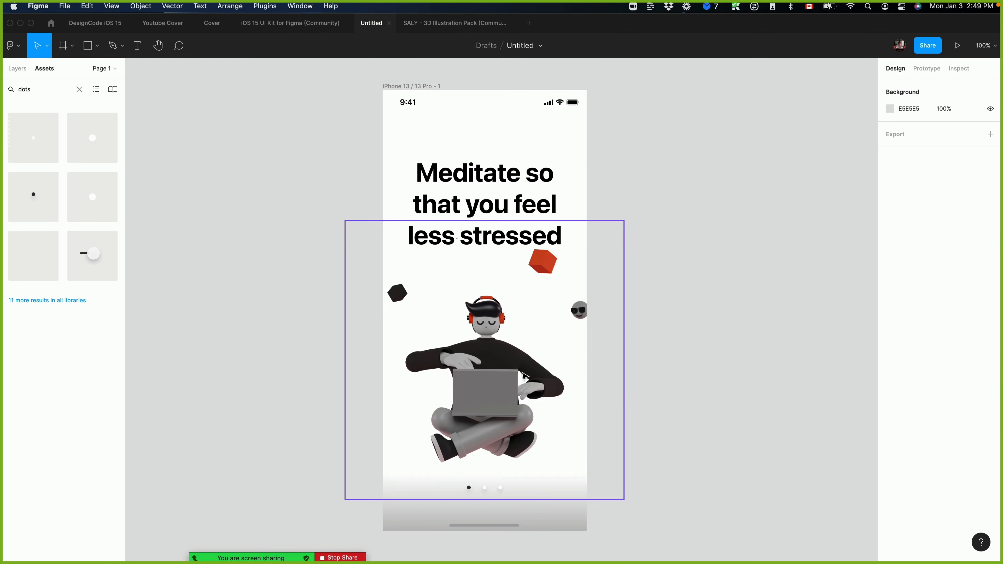
{"action": "left_click", "coordinate": [411, 85]}
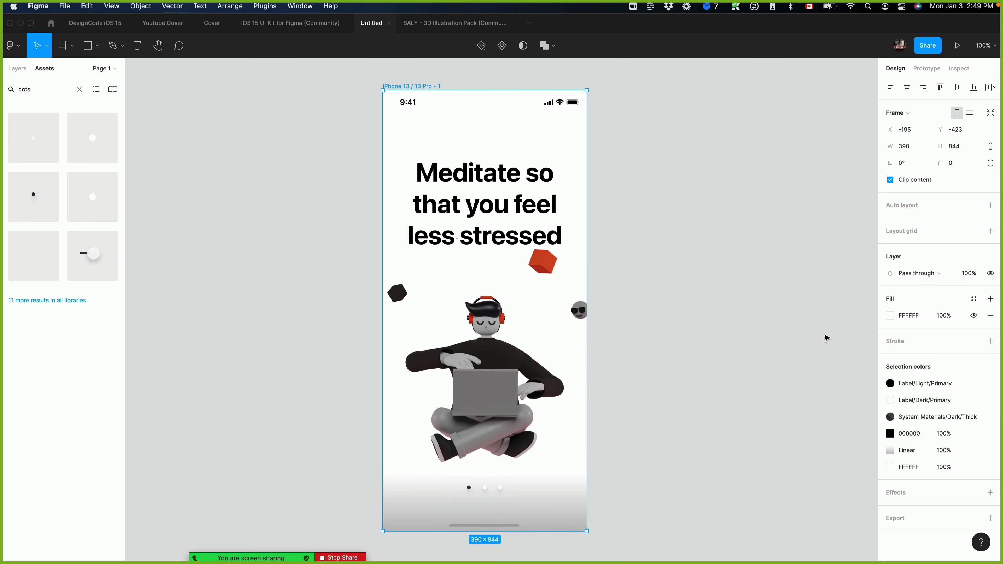
{"action": "left_click", "coordinate": [907, 322]}
{"action": "type", "text": "007AFF"}
{"action": "key", "text": "Return"}
{"action": "left_click", "coordinate": [712, 325]}
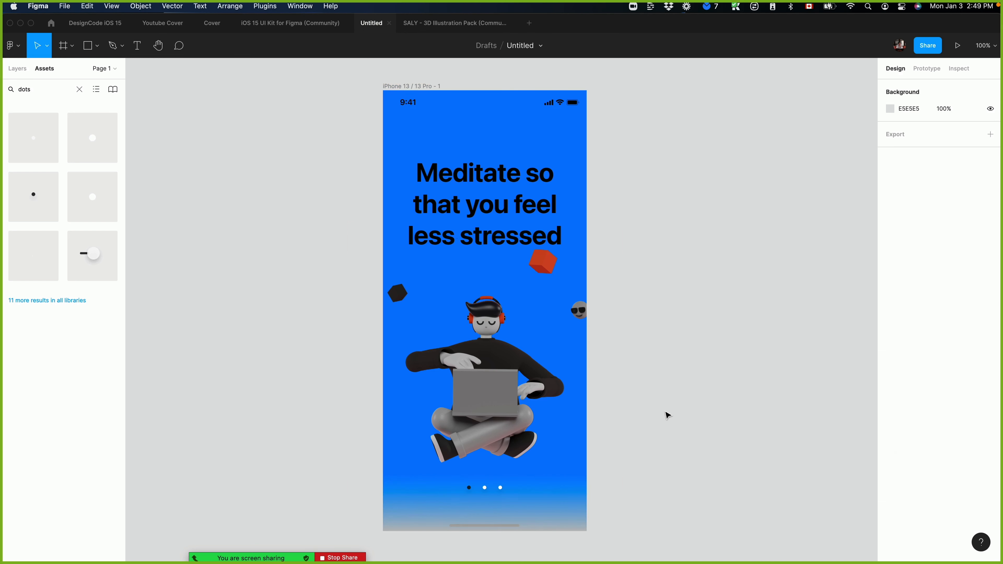
Set the fill of the "Meditate so that you feel less stressed" heading to white, FFFFFF.
{"action": "left_click", "coordinate": [478, 206]}
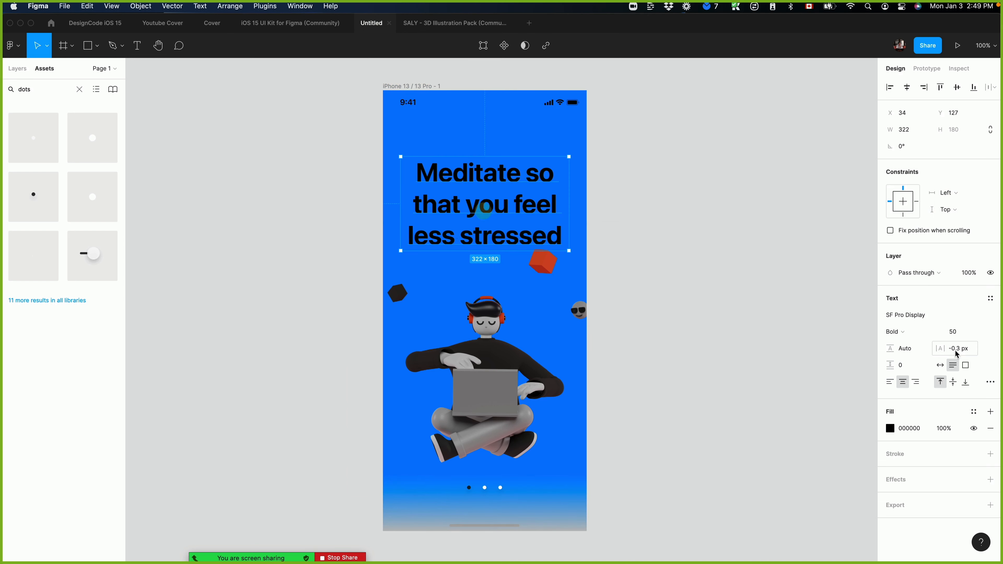
{"action": "left_click", "coordinate": [910, 428]}
{"action": "type", "text": "FFFFFF"}
{"action": "key", "text": "Return"}
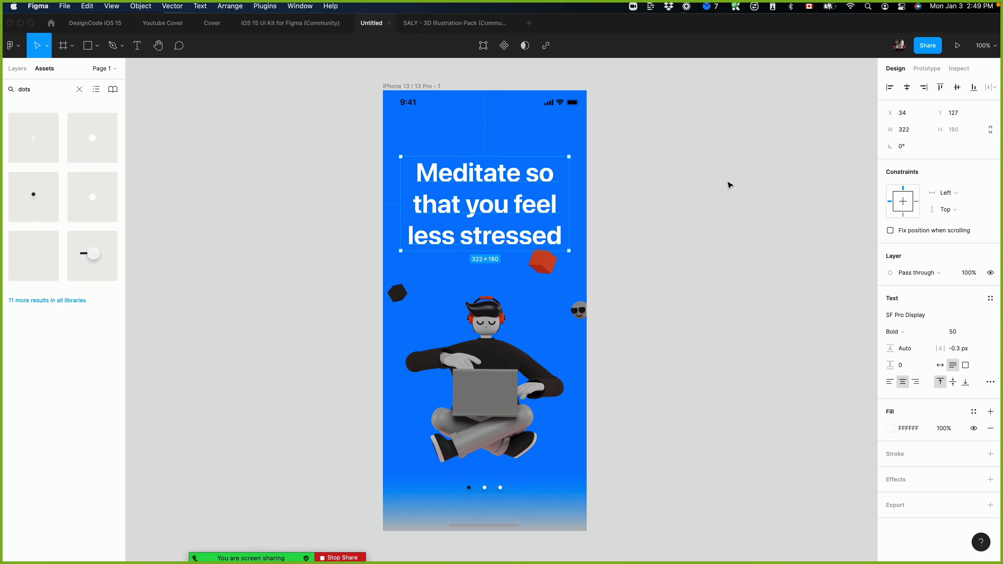
{"action": "left_click", "coordinate": [731, 191]}
Turn on Dark Mode for the status bar component at the top of the iPhone 13 frame.
{"action": "left_click", "coordinate": [456, 112]}
{"action": "left_click", "coordinate": [920, 485]}
{"action": "left_click", "coordinate": [922, 482]}
{"action": "scroll", "coordinate": [922, 463], "scroll_direction": "down", "scroll_amount": 1}
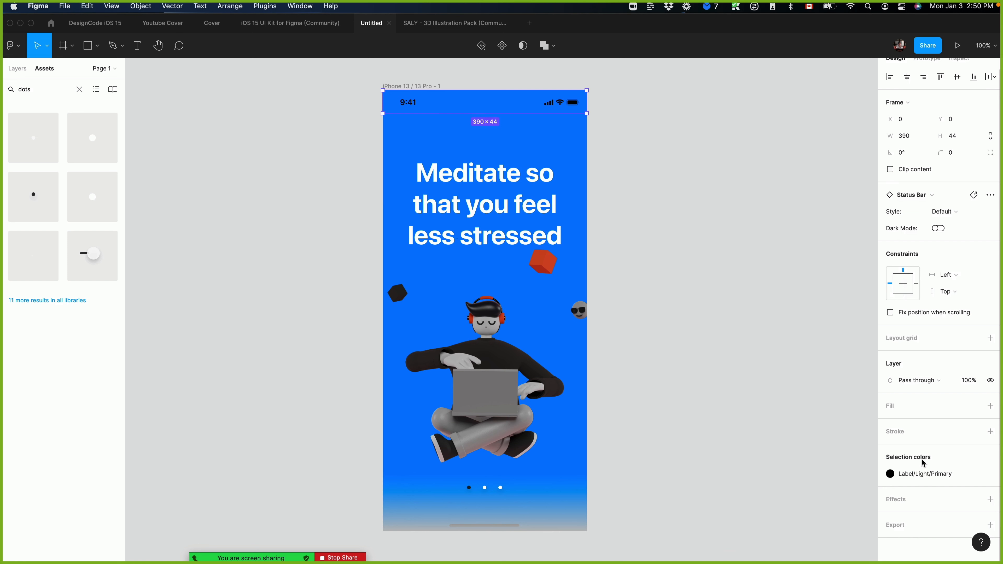
{"action": "scroll", "coordinate": [923, 462], "scroll_direction": "up", "scroll_amount": 1}
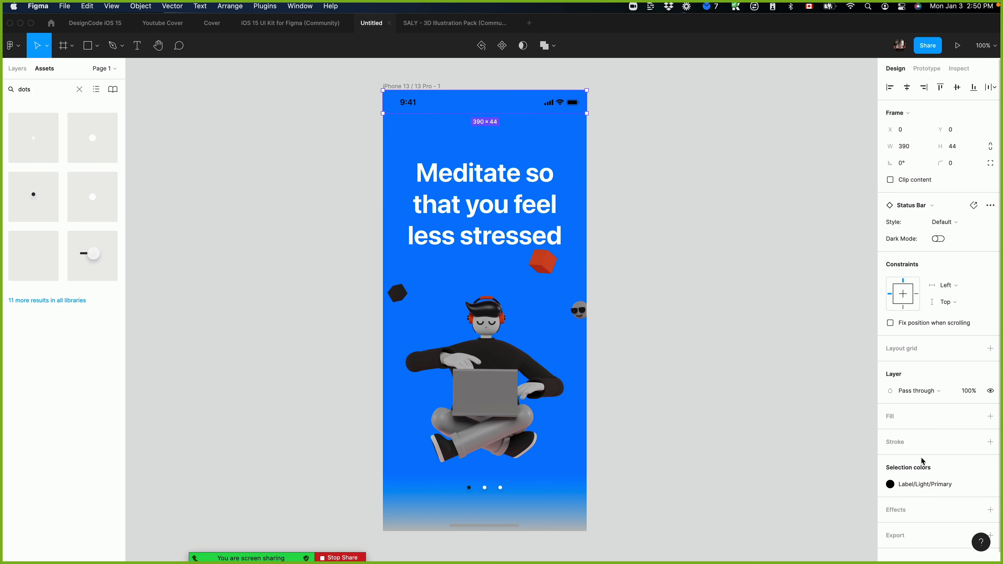
{"action": "left_click", "coordinate": [937, 239]}
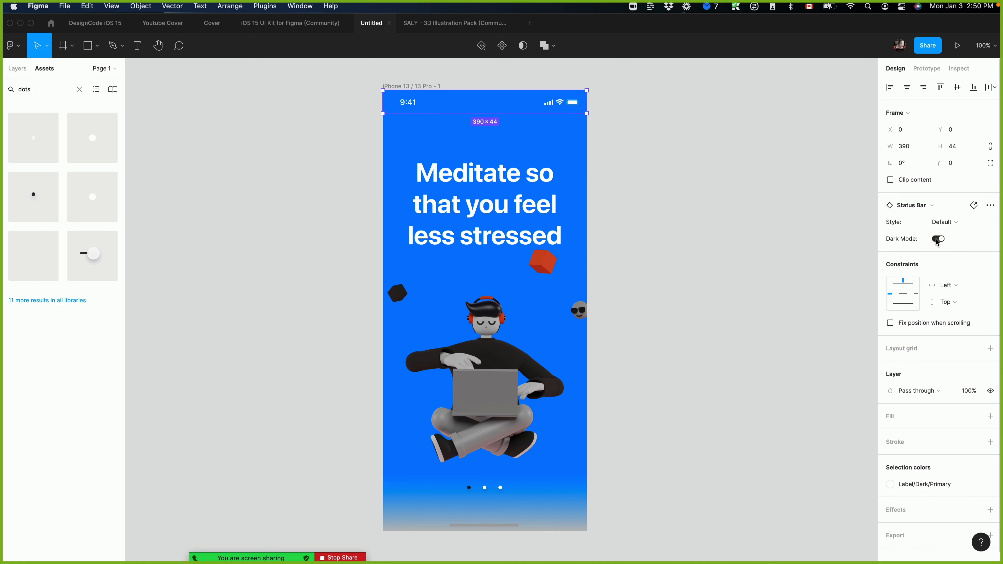
Recolour the bottom rectangle's linear gradient to black, 000000, with its lower stop at 22% opacity.
{"action": "left_click", "coordinate": [551, 525]}
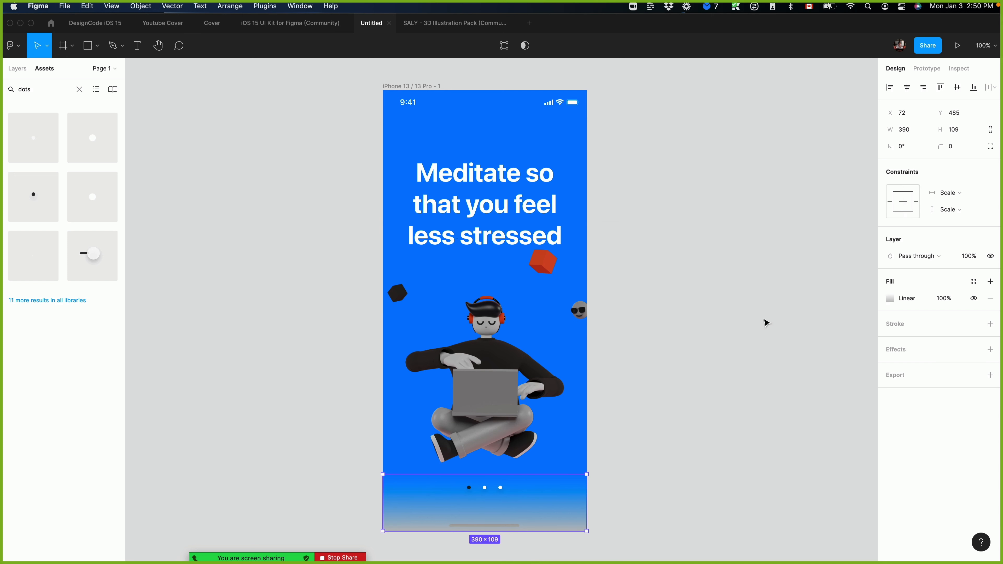
{"action": "left_click", "coordinate": [890, 298]}
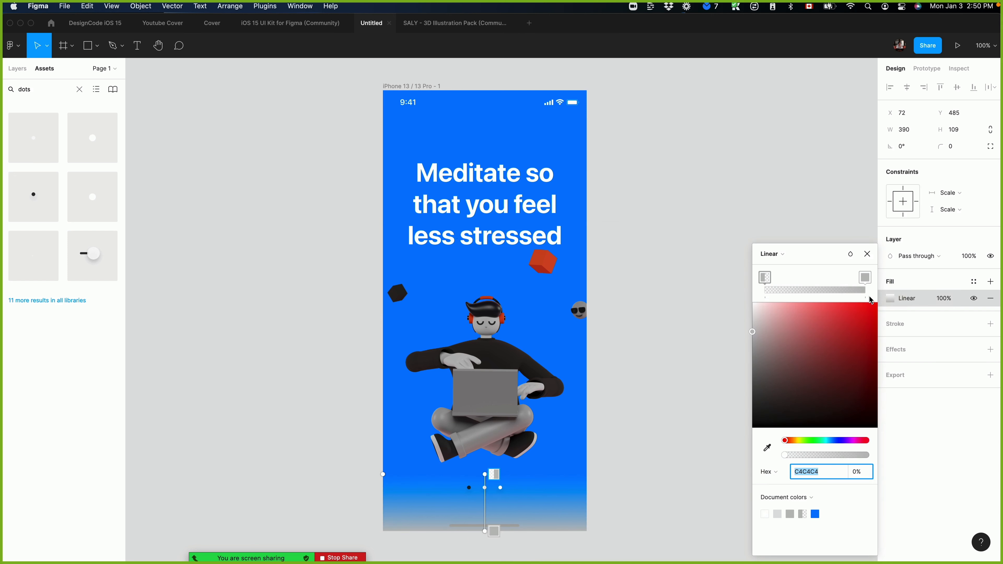
{"action": "left_click", "coordinate": [864, 276]}
{"action": "left_click_drag", "start_coordinate": [856, 304], "coordinate": [583, 559]}
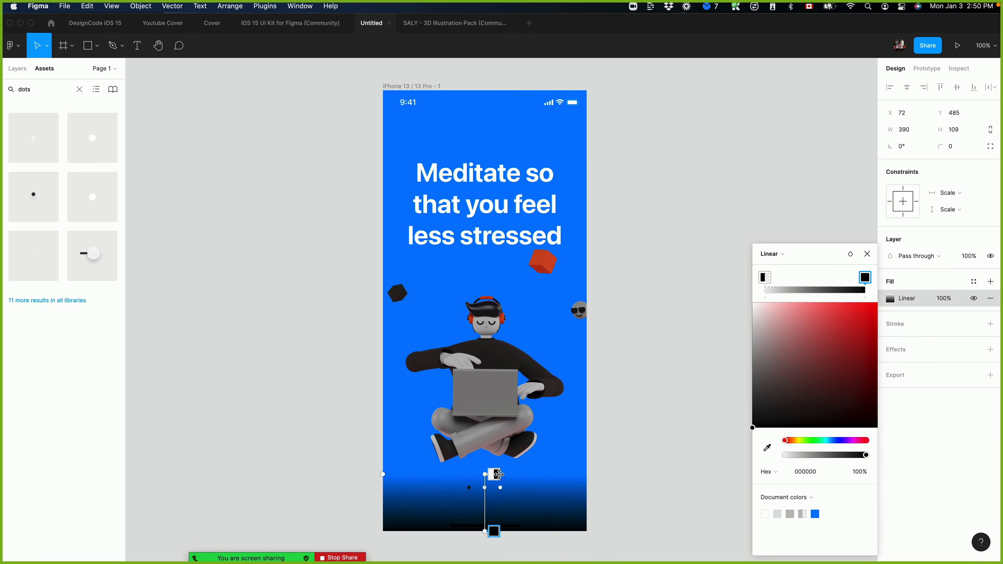
{"action": "left_click", "coordinate": [499, 474]}
{"action": "left_click", "coordinate": [864, 278]}
{"action": "left_click", "coordinate": [797, 455]}
{"action": "left_click_drag", "start_coordinate": [799, 461], "coordinate": [802, 455]}
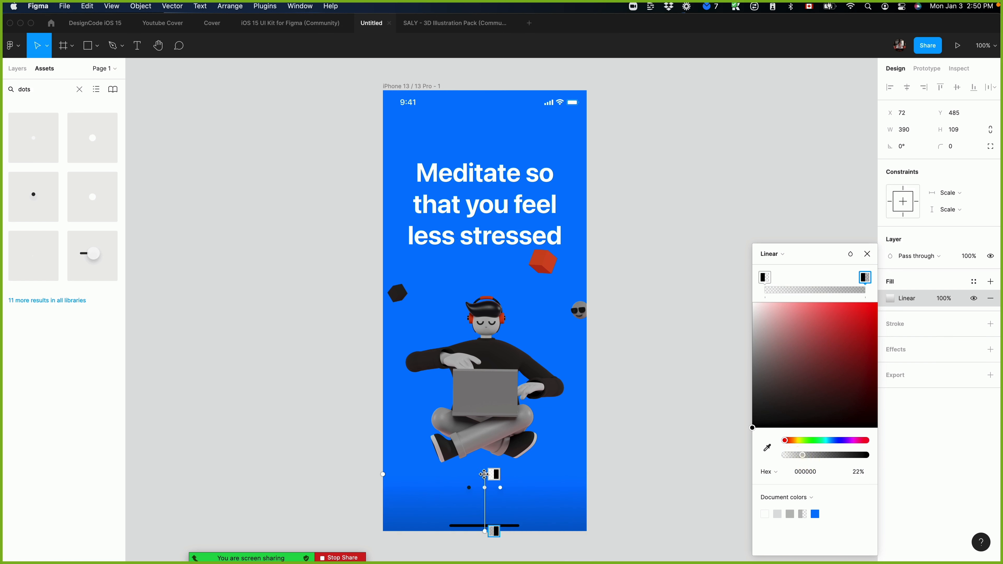
{"action": "key", "text": "Escape"}
Extend the gradient rectangle upward to a height of about 137.
{"action": "left_click", "coordinate": [671, 468]}
{"action": "left_click", "coordinate": [548, 511]}
{"action": "left_click_drag", "start_coordinate": [509, 474], "coordinate": [510, 459]}
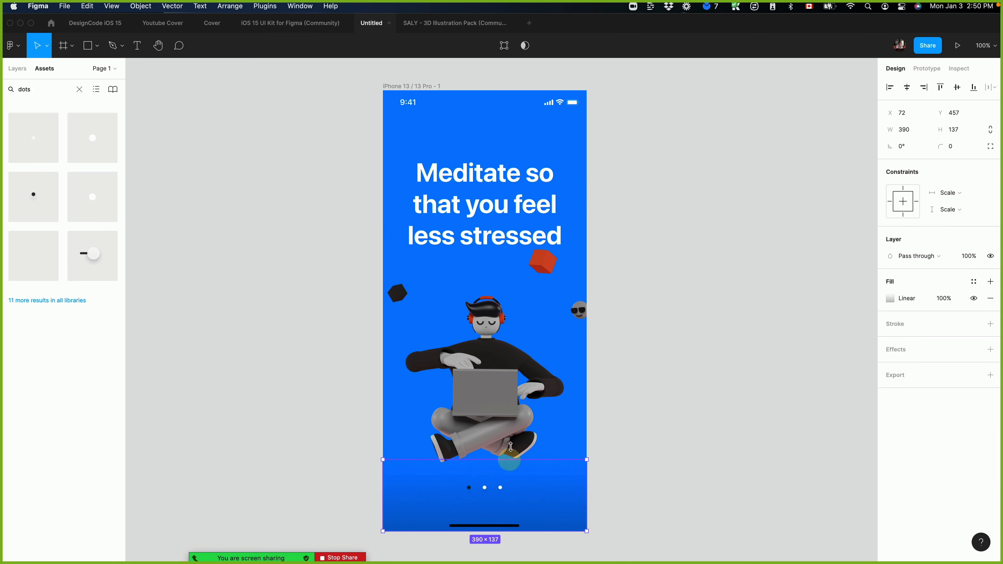
Group the three page dots and add auto layout to the group.
{"action": "left_click", "coordinate": [500, 487]}
{"action": "scroll", "coordinate": [536, 486], "scroll_direction": "up", "scroll_amount": 5}
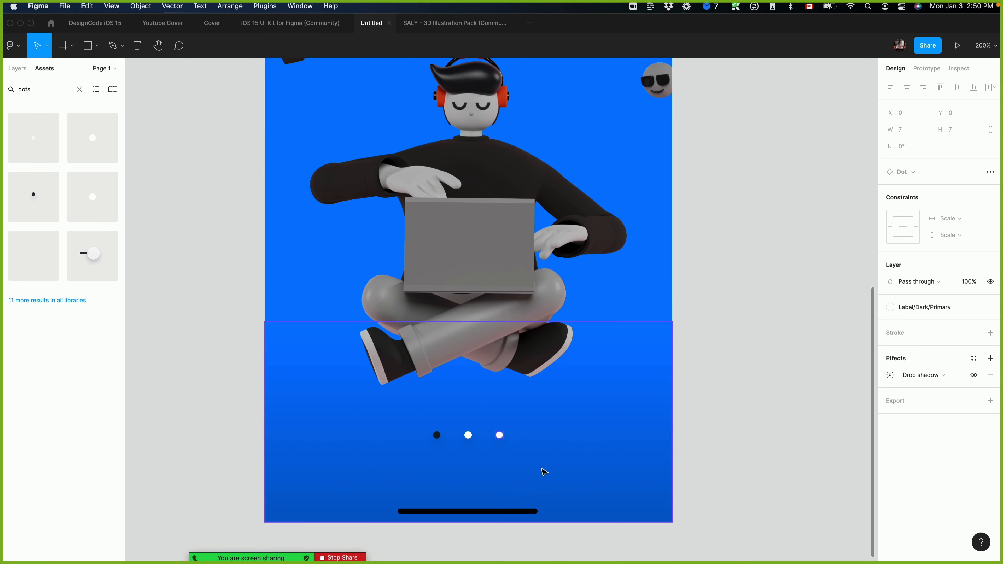
{"action": "left_click", "coordinate": [434, 435], "text": "shift"}
{"action": "left_click", "coordinate": [465, 434], "text": "shift"}
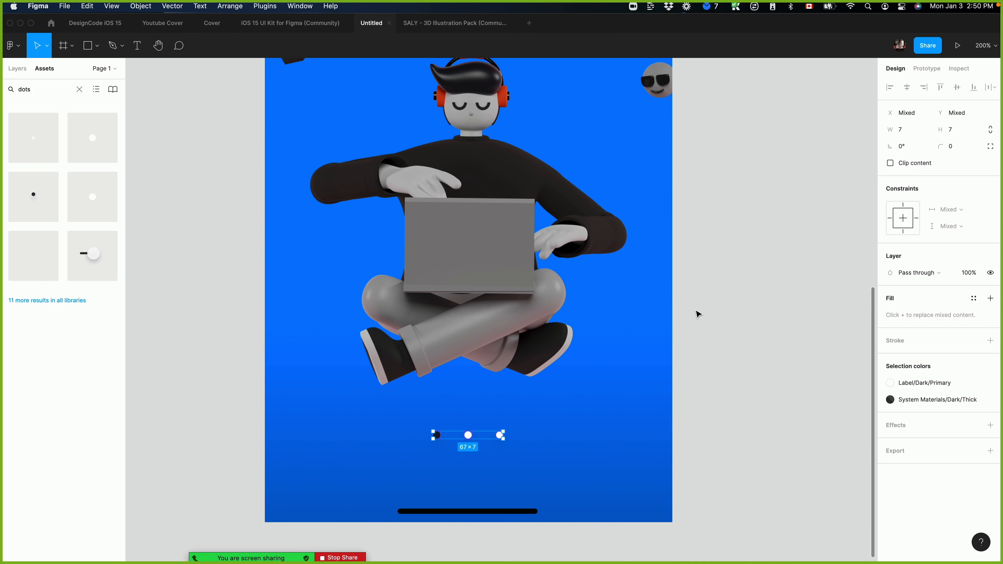
{"action": "left_click", "coordinate": [698, 460]}
{"action": "left_click", "coordinate": [499, 437]}
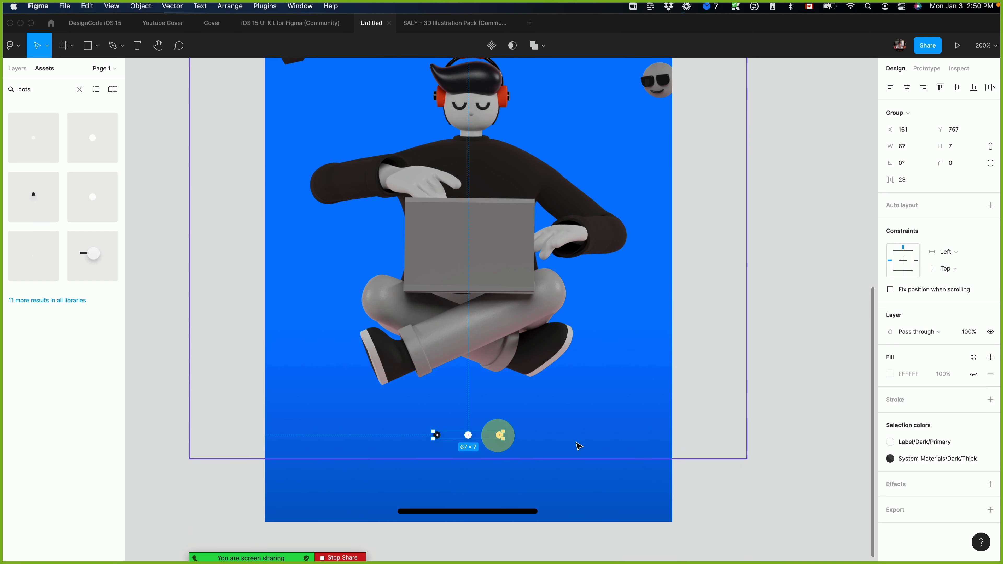
{"action": "left_click", "coordinate": [990, 206]}
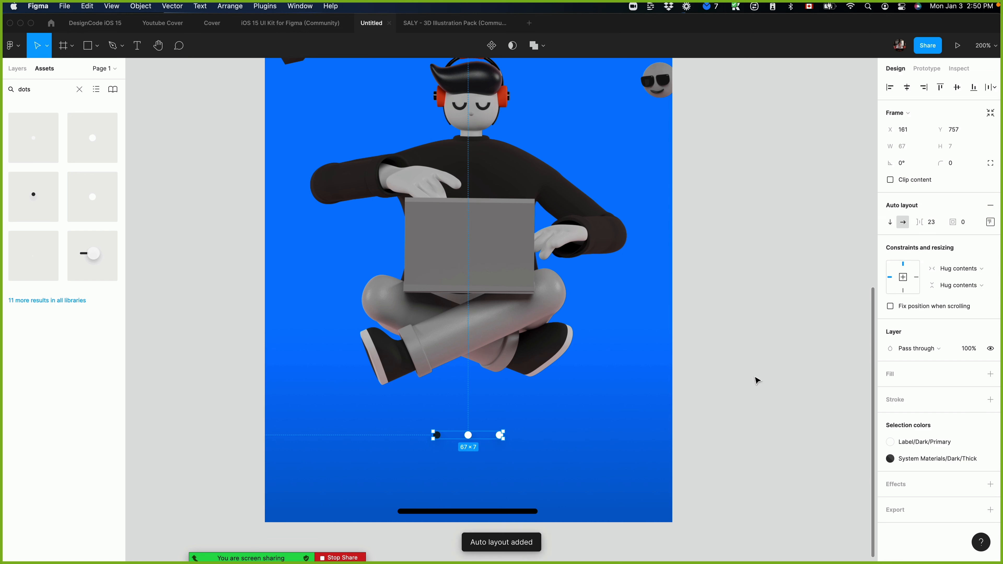
Set the dots' auto layout spacing to 12 and centre them horizontally in the frame.
{"action": "key", "text": "shift+Down"}
{"action": "key", "text": "shift+Down"}
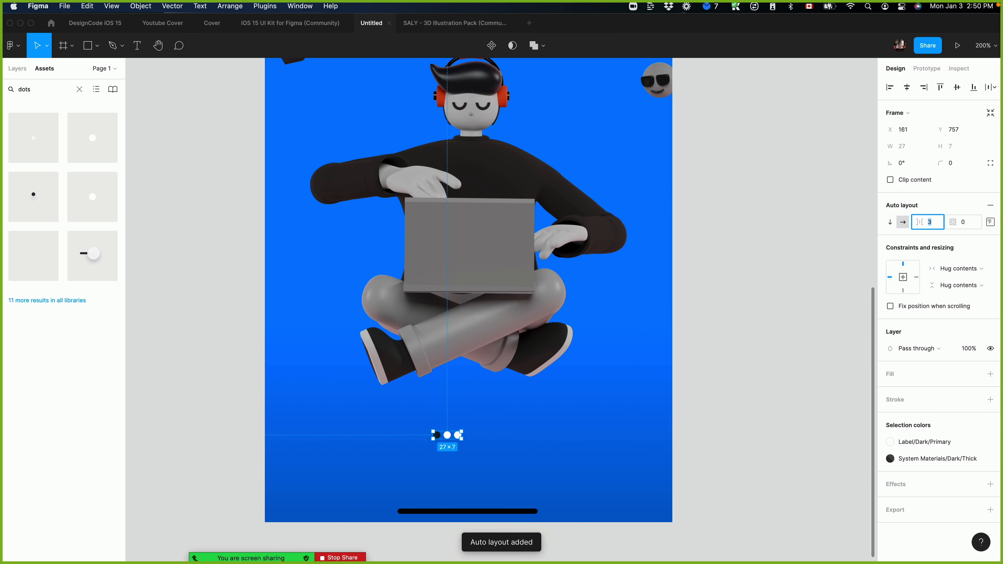
{"action": "key", "text": "shift+Up"}
{"action": "key", "text": "Down"}
{"action": "key", "text": "Down"}
{"action": "key", "text": "Down"}
{"action": "key", "text": "Up"}
{"action": "key", "text": "Up"}
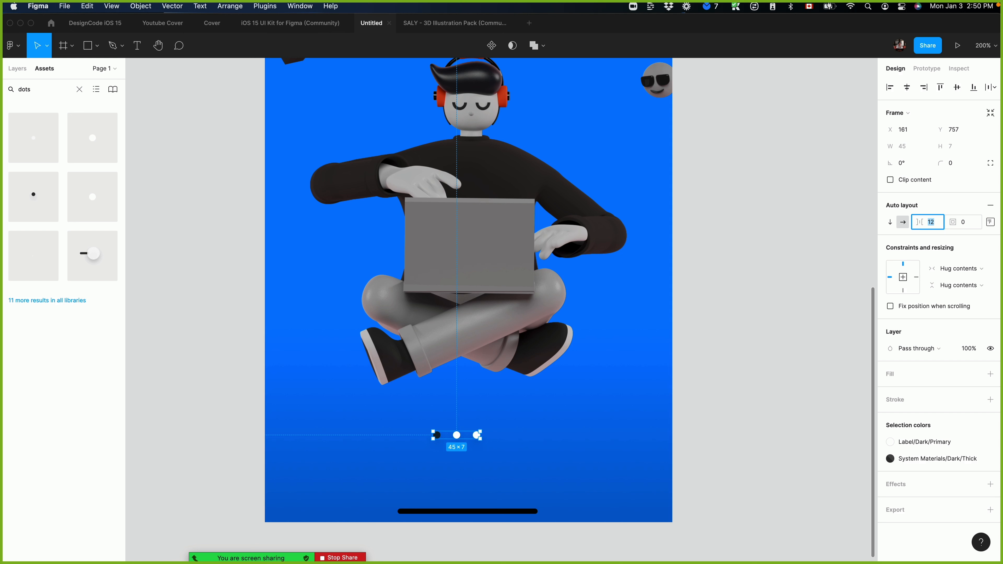
{"action": "left_click", "coordinate": [915, 92]}
{"action": "left_click", "coordinate": [749, 348]}
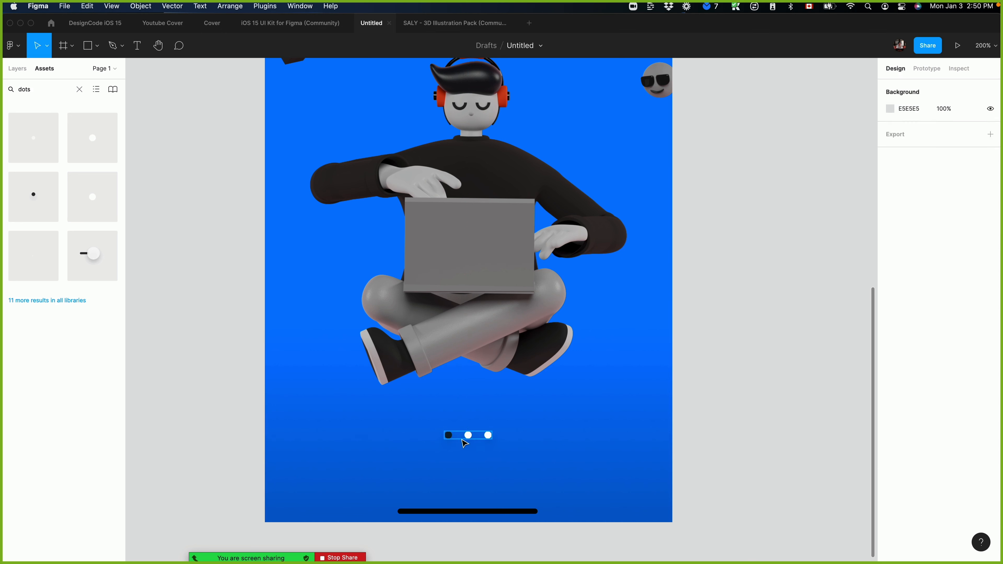
Duplicate the whole iPhone 13 frame beside the original.
{"action": "left_click", "coordinate": [464, 440]}
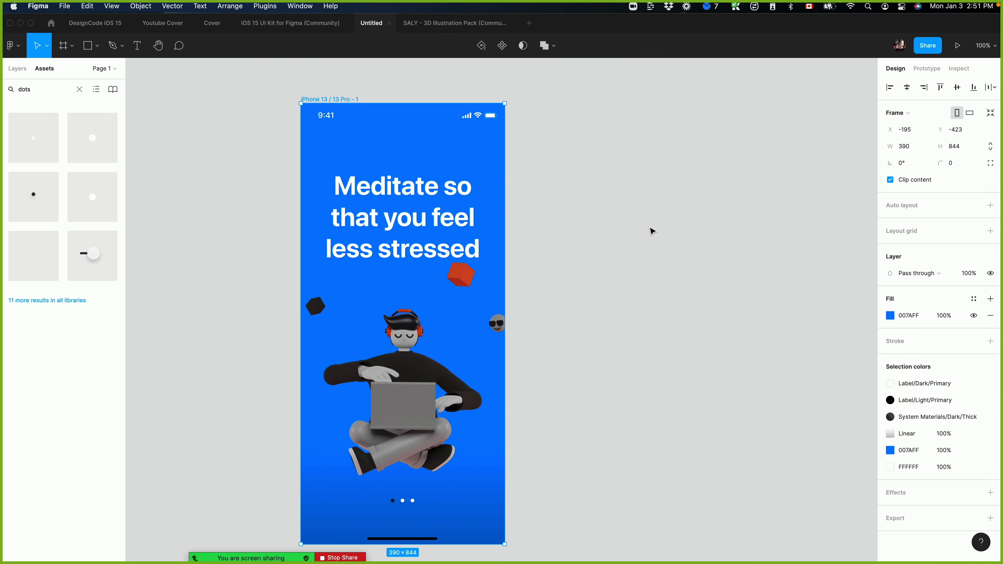
{"action": "key", "text": "super+d"}
{"action": "left_click", "coordinate": [777, 248]}
{"action": "left_click", "coordinate": [515, 168]}
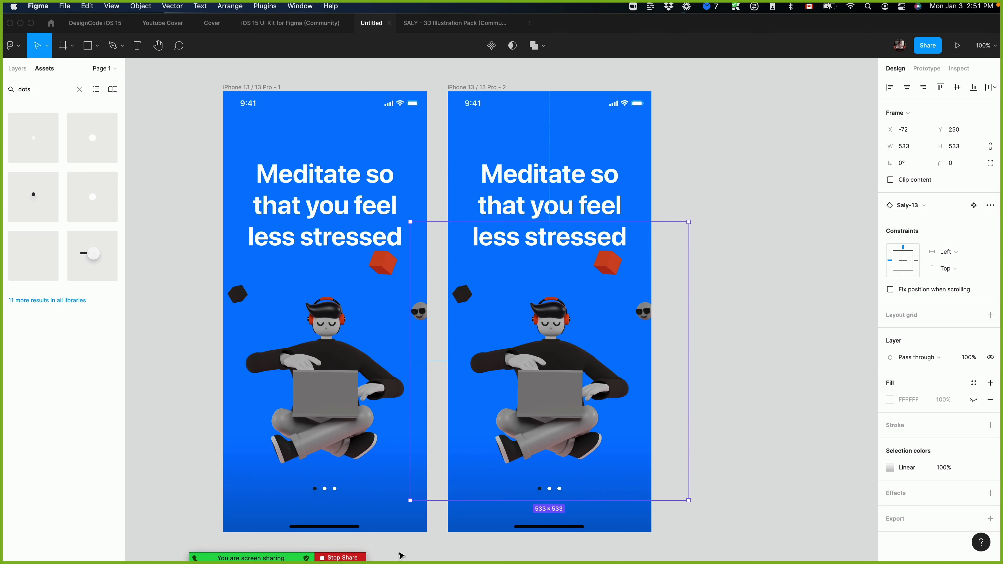
Switch to Safari, examine the Project management mobile app design on Dribbble as a layout reference, and return to Figma.
{"action": "mouse_move", "coordinate": [134, 549]}
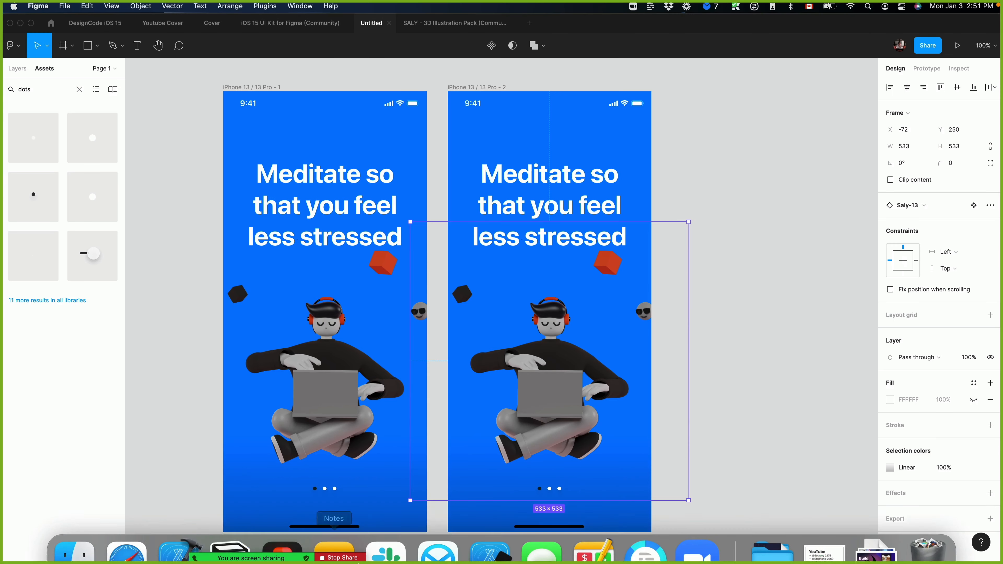
{"action": "left_click", "coordinate": [128, 518]}
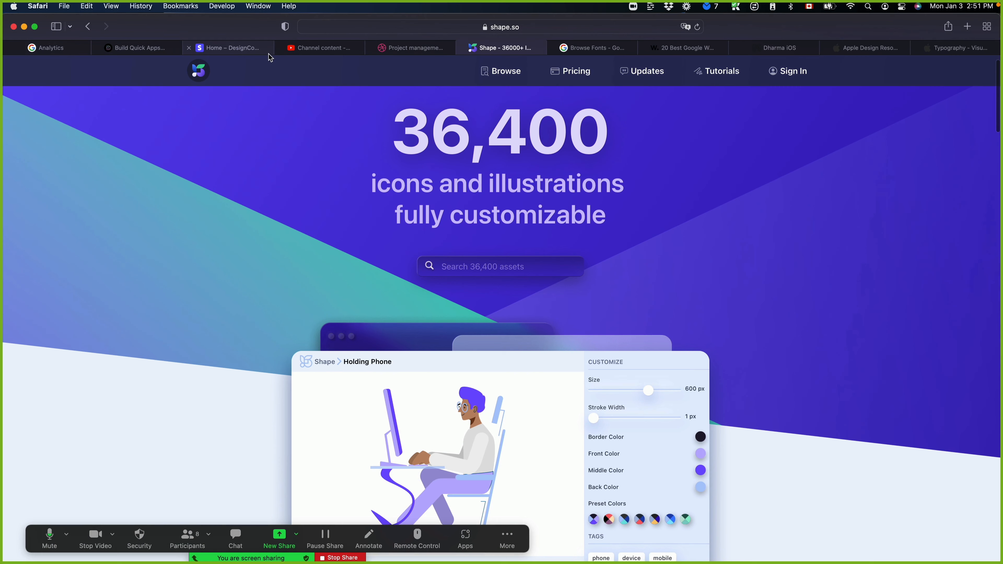
{"action": "left_click", "coordinate": [429, 51]}
{"action": "scroll", "coordinate": [814, 287], "scroll_direction": "up", "scroll_amount": 2}
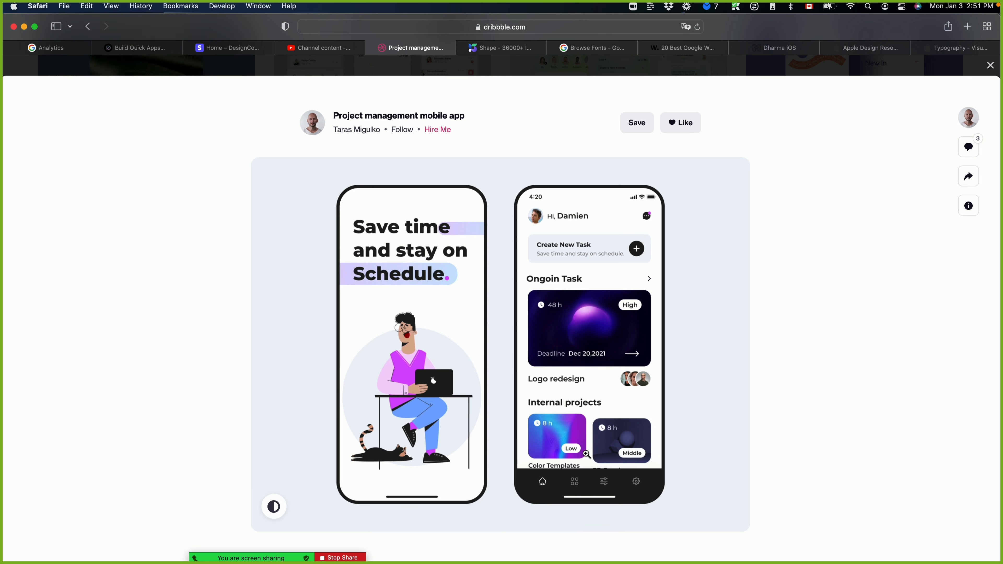
{"action": "key", "text": "super+Tab"}
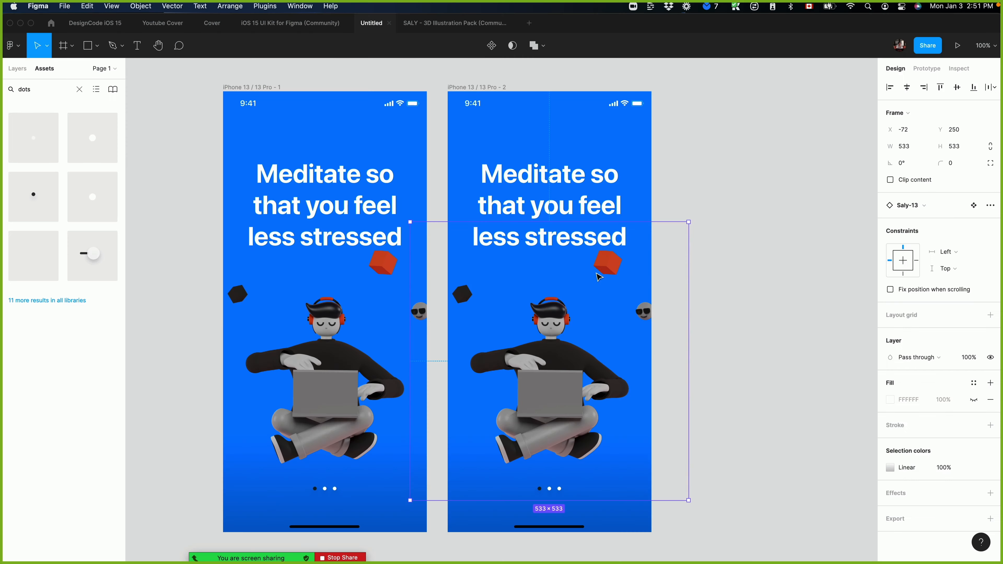
Delete the heading, illustration, page dots and gradient from the second iPhone 13 frame, keeping its status bar and home indicator.
{"action": "left_click", "coordinate": [736, 249]}
{"action": "left_click", "coordinate": [506, 199]}
{"action": "left_click", "coordinate": [519, 335], "text": "shift"}
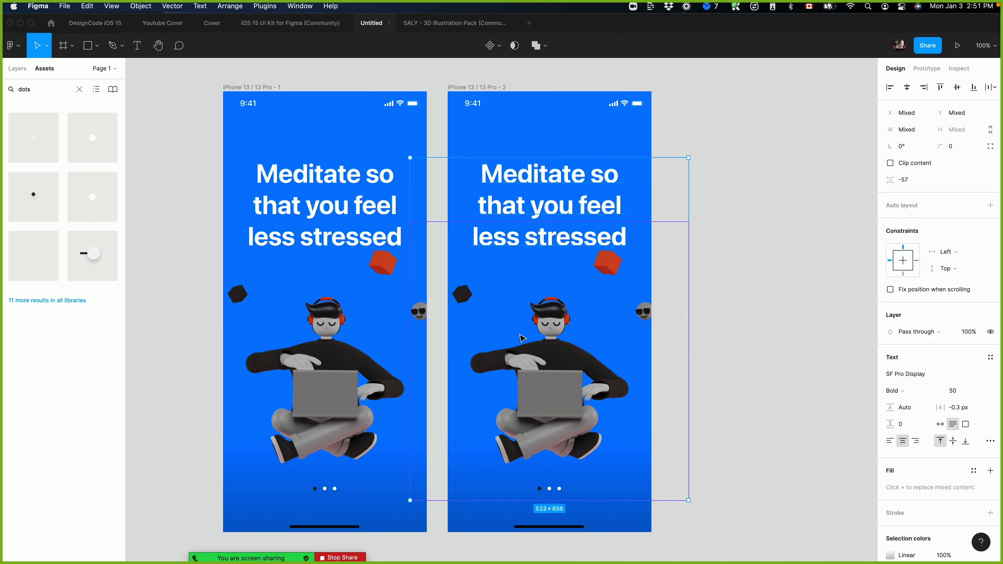
{"action": "key", "text": "Delete"}
{"action": "left_click", "coordinate": [538, 486]}
{"action": "key", "text": "Delete"}
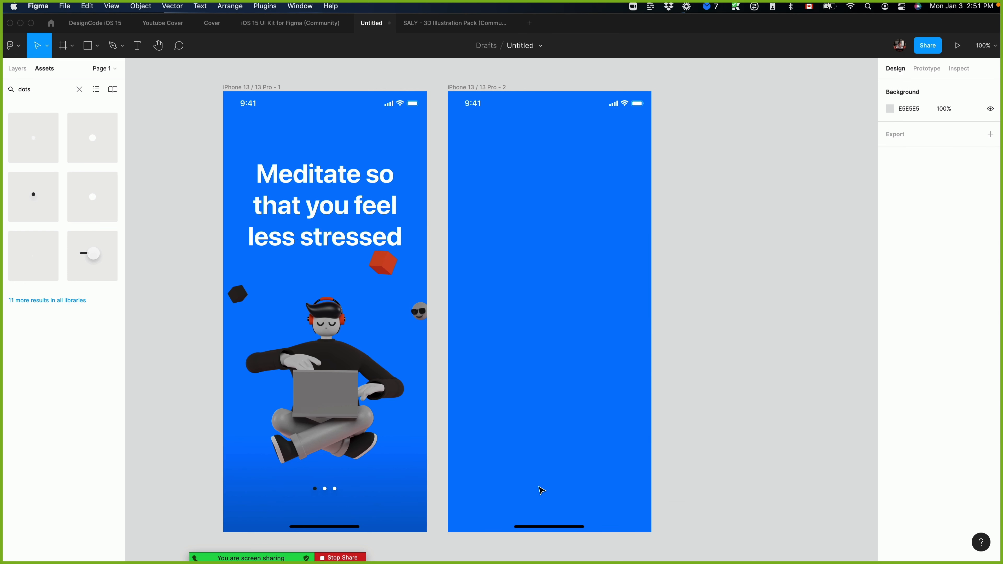
Switch to Safari, search the web for "sf symbols" and open Apple Developer's SF Symbols page.
{"action": "scroll", "coordinate": [624, 324], "scroll_direction": "down", "scroll_amount": 1}
{"action": "scroll", "coordinate": [625, 325], "scroll_direction": "left", "scroll_amount": 1}
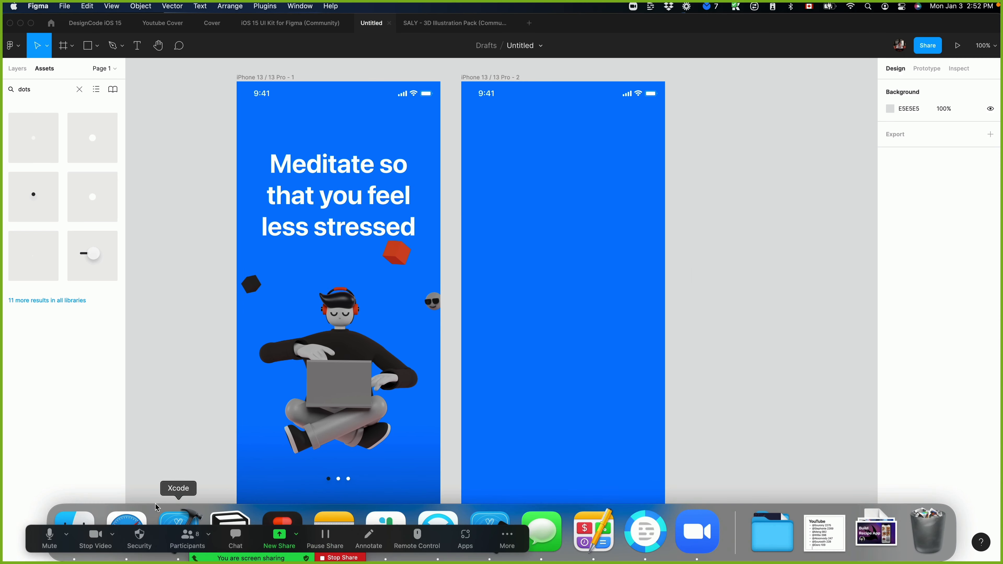
{"action": "left_click", "coordinate": [128, 535]}
{"action": "type", "text": "o"}
{"action": "key", "text": "BackSpace"}
{"action": "key", "text": "BackSpace"}
{"action": "type", "text": "sf"}
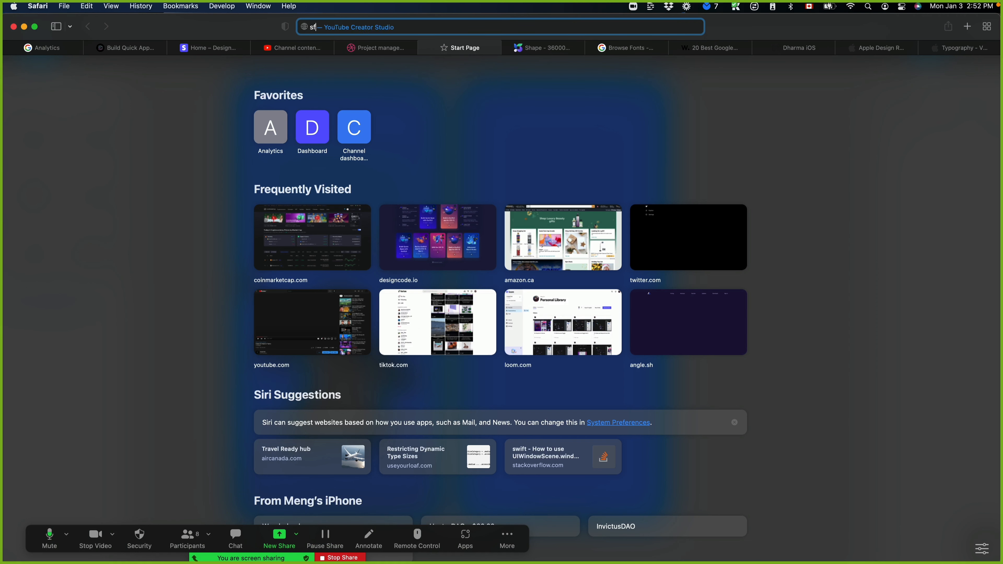
{"action": "type", "text": " symbols"}
{"action": "key", "text": "Return"}
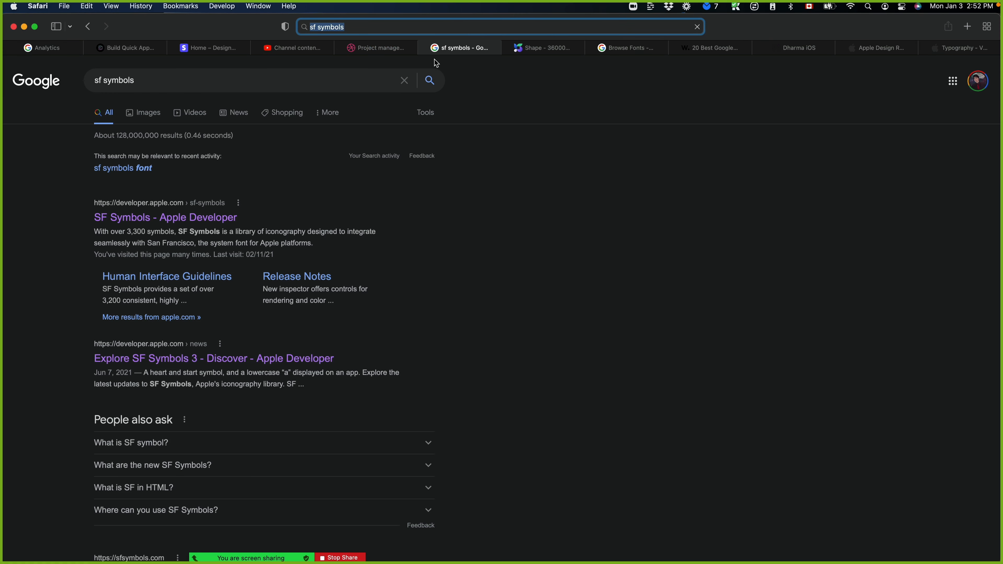
{"action": "left_click", "coordinate": [205, 226]}
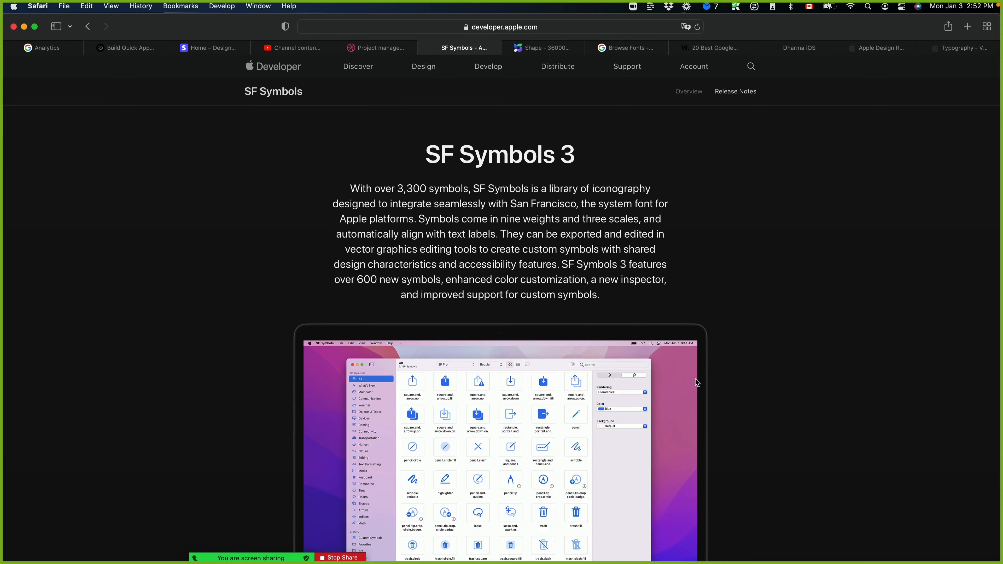
{"action": "scroll", "coordinate": [695, 379], "scroll_direction": "down", "scroll_amount": 10}
{"action": "scroll", "coordinate": [697, 374], "scroll_direction": "up", "scroll_amount": 10}
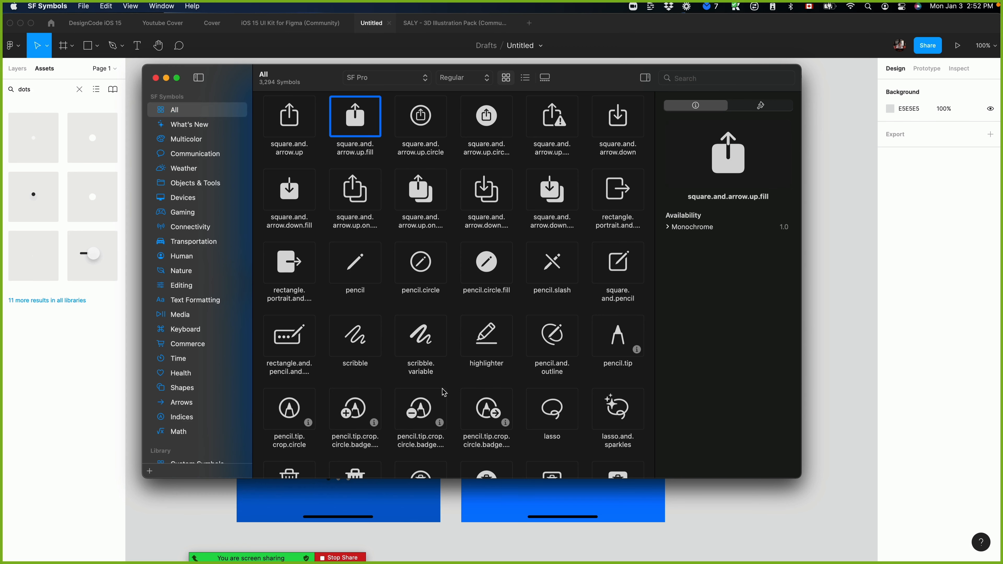
In the SF Symbols app, search for "home", copy the house.fill symbol and return to Figma.
{"action": "left_click", "coordinate": [718, 78]}
{"action": "type", "text": "home"}
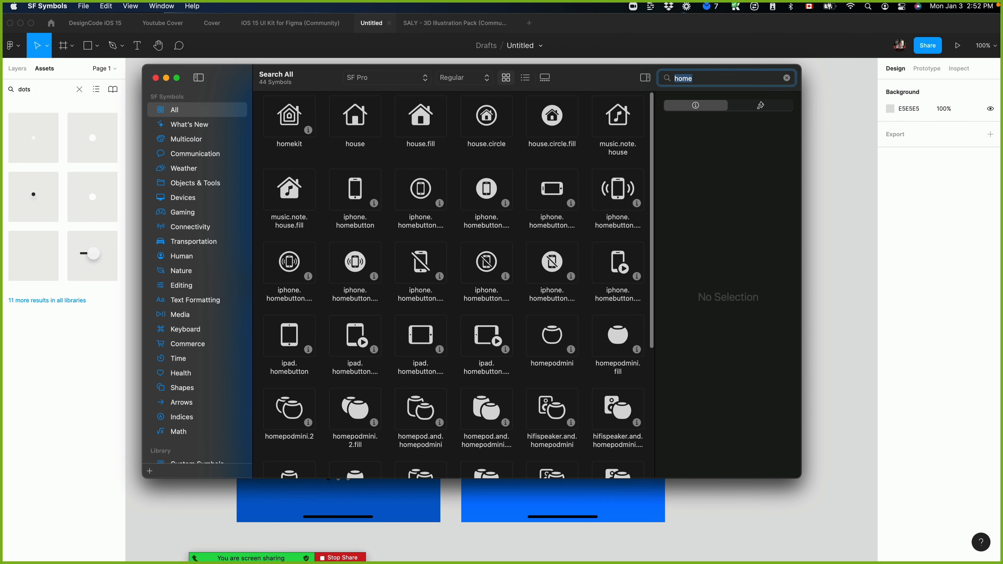
{"action": "left_click", "coordinate": [405, 134]}
{"action": "key", "text": "super+c"}
{"action": "left_click", "coordinate": [780, 534]}
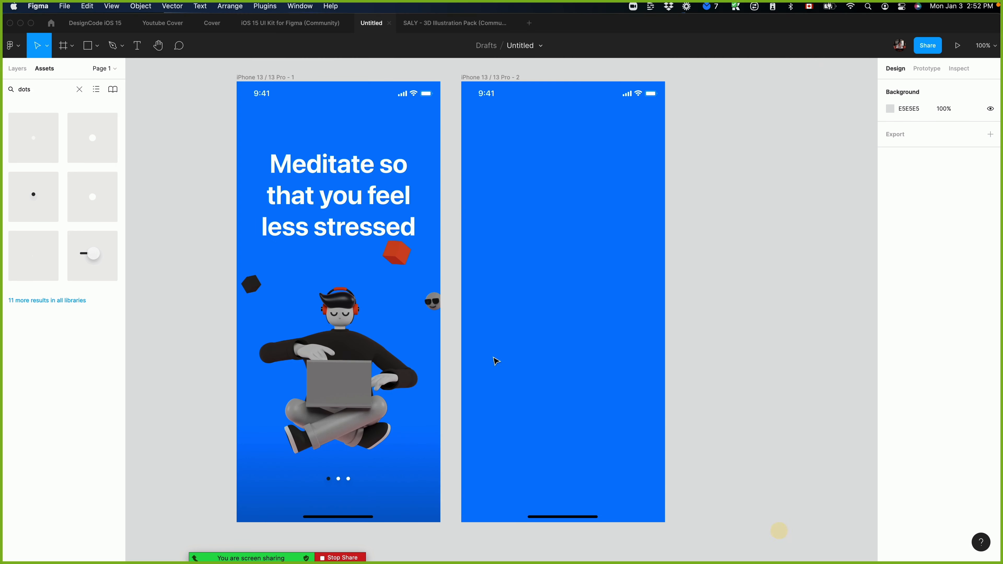
Duplicate the heading onto the second frame and replace its text with the copied house.fill symbol at font size 17.
{"action": "left_click", "coordinate": [377, 237]}
{"action": "left_click_drag", "start_coordinate": [356, 174], "coordinate": [565, 294]}
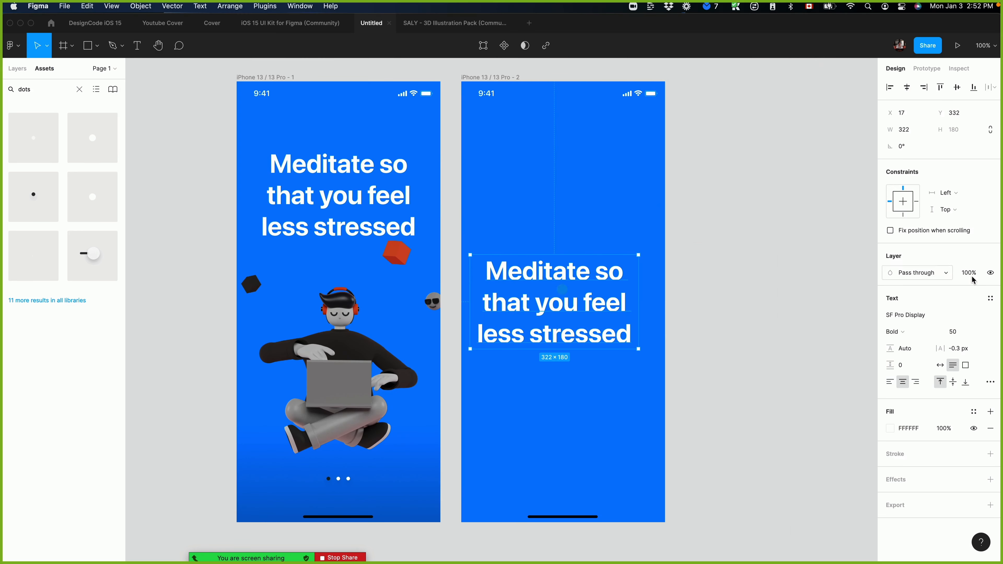
{"action": "double_click", "coordinate": [540, 316]}
{"action": "key", "text": "super+v"}
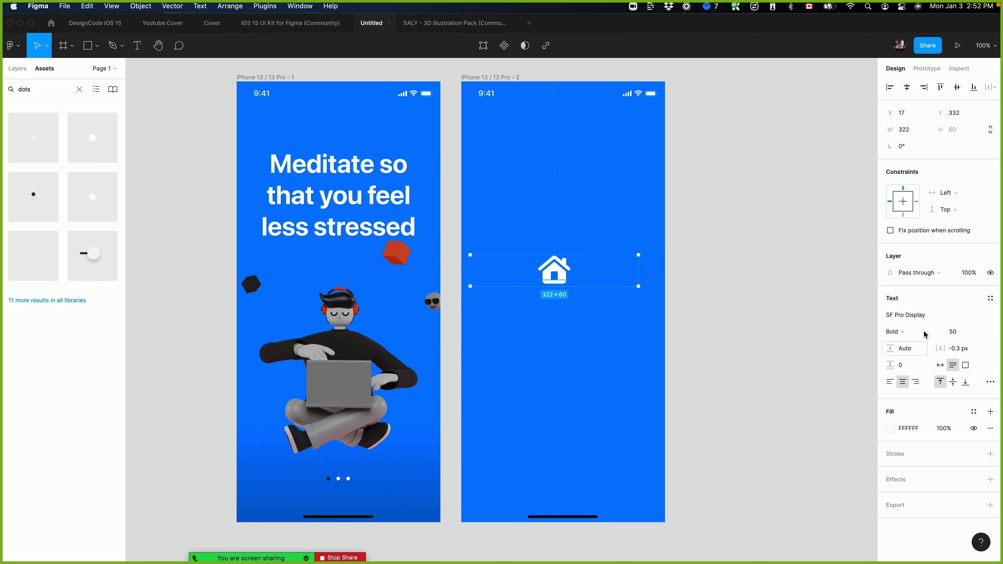
{"action": "left_click", "coordinate": [963, 333]}
{"action": "key", "text": "Return"}
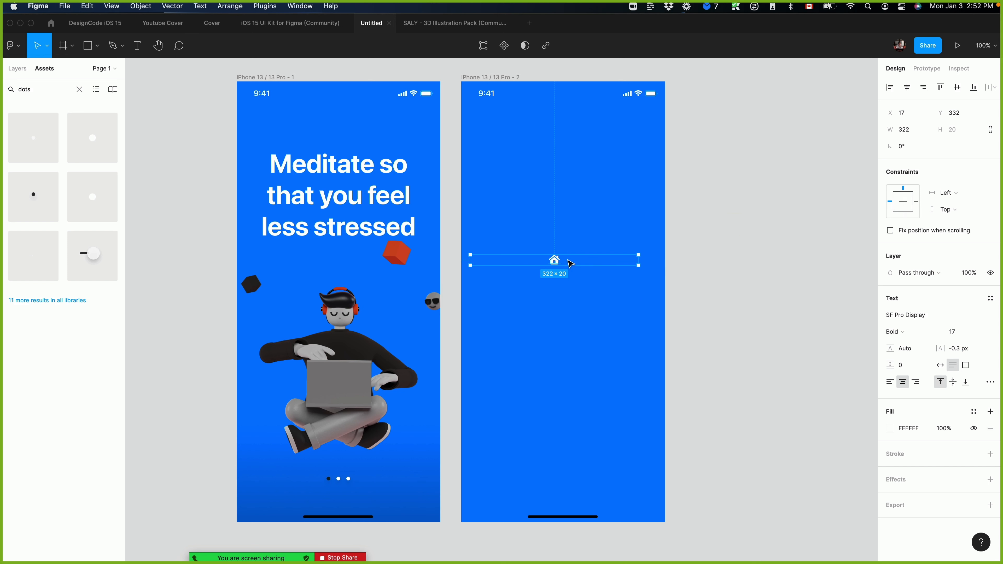
Narrow the house icon's text box to 48 wide and move it near the lower-left corner of the second iPhone frame.
{"action": "double_click", "coordinate": [638, 259]}
{"action": "scroll", "coordinate": [553, 262], "scroll_direction": "right", "scroll_amount": 1}
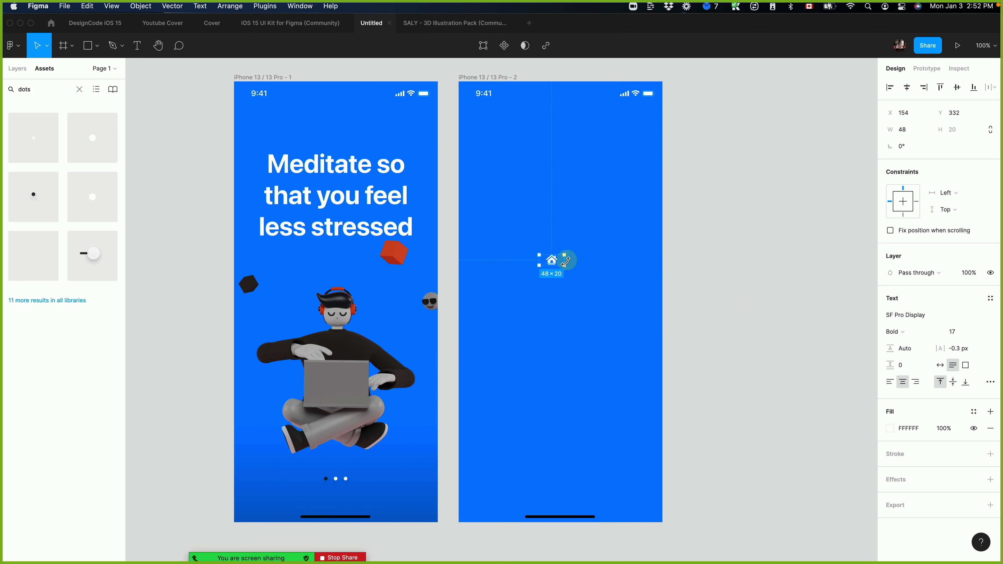
{"action": "left_click_drag", "start_coordinate": [553, 262], "coordinate": [492, 501]}
{"action": "left_click", "coordinate": [963, 332]}
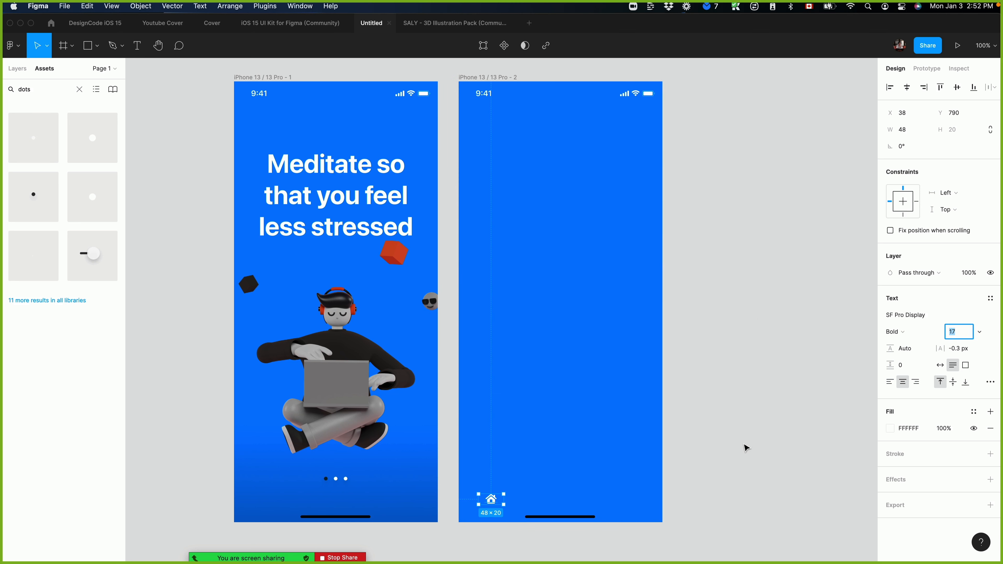
{"action": "left_click", "coordinate": [746, 441]}
{"action": "left_click", "coordinate": [489, 498]}
{"action": "scroll", "coordinate": [502, 506], "scroll_direction": "left", "scroll_amount": 1}
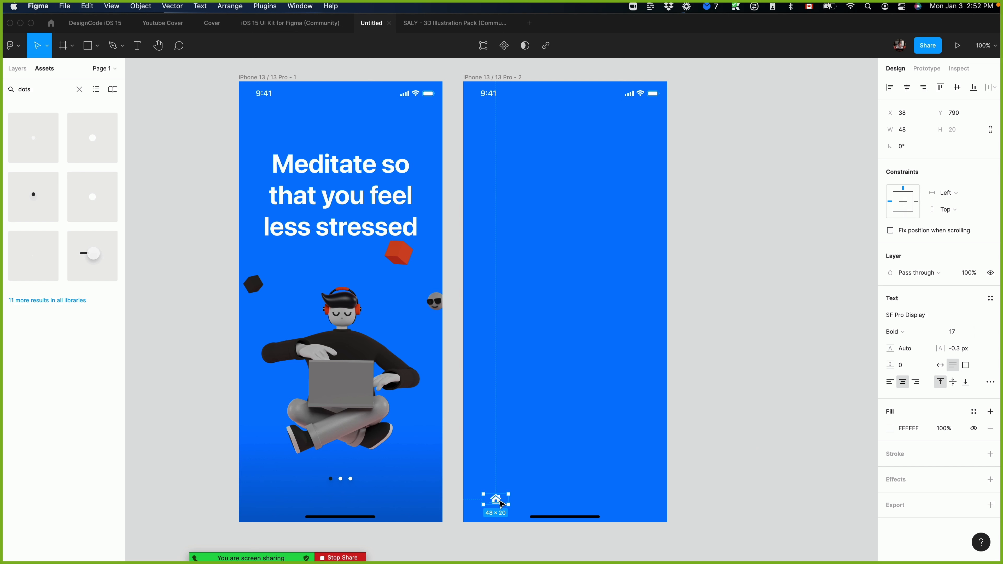
Duplicate the house icon twice to form a row of three along the frame's lower edge and group the icons.
{"action": "left_click_drag", "start_coordinate": [499, 500], "coordinate": [564, 495]}
{"action": "left_click_drag", "start_coordinate": [563, 496], "coordinate": [632, 496]}
{"action": "left_click", "coordinate": [567, 495], "text": "shift"}
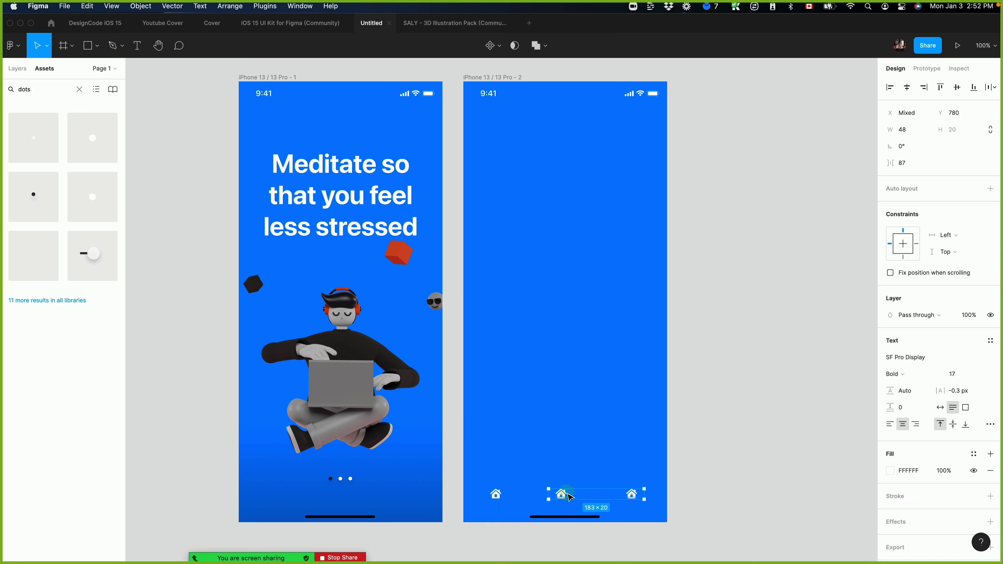
{"action": "left_click", "coordinate": [488, 496], "text": "shift"}
{"action": "key", "text": "super+g"}
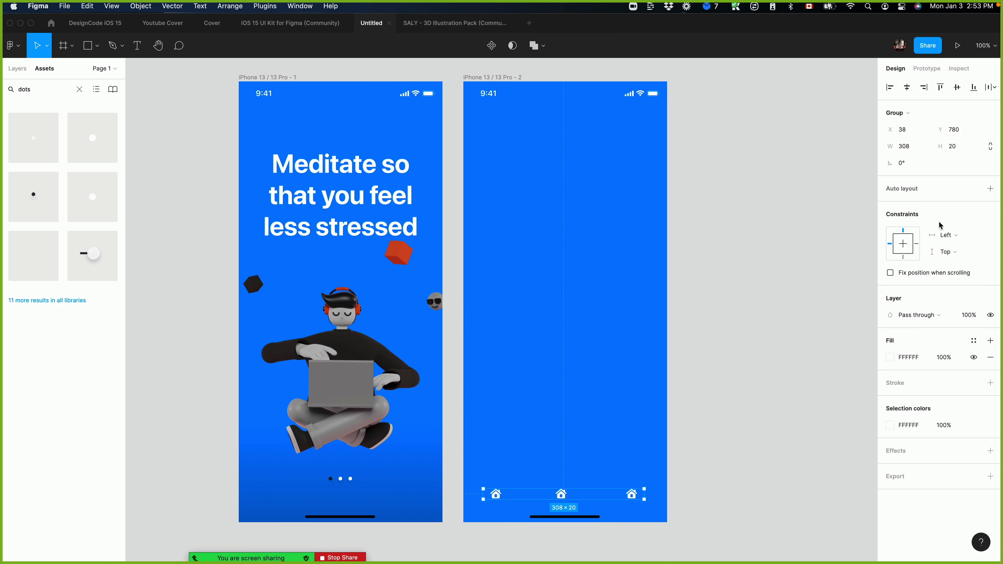
Add auto layout to the icon group with 80 spacing between items and center it horizontally in the frame.
{"action": "left_click", "coordinate": [987, 191]}
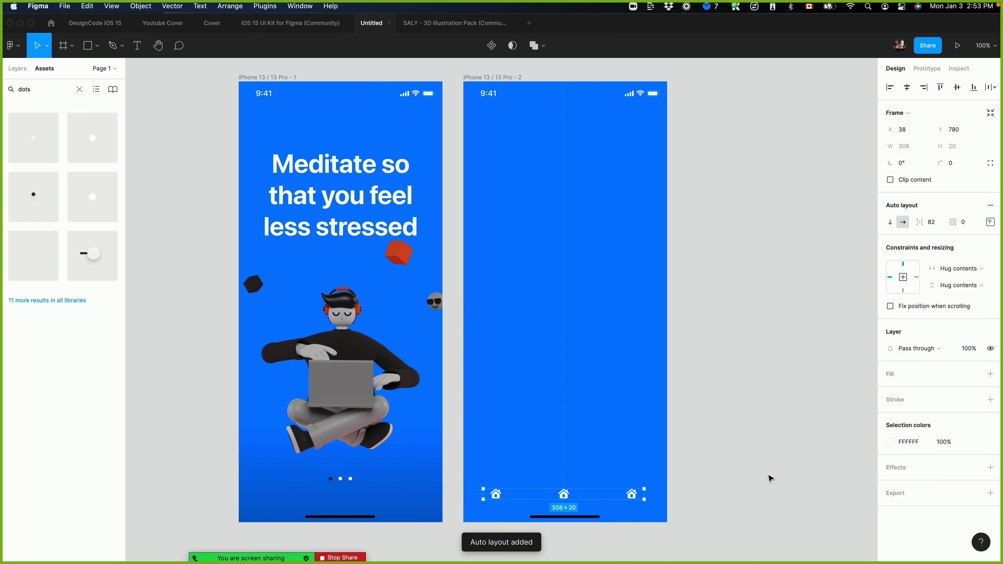
{"action": "left_click", "coordinate": [940, 223]}
{"action": "type", "text": "80"}
{"action": "key", "text": "Return"}
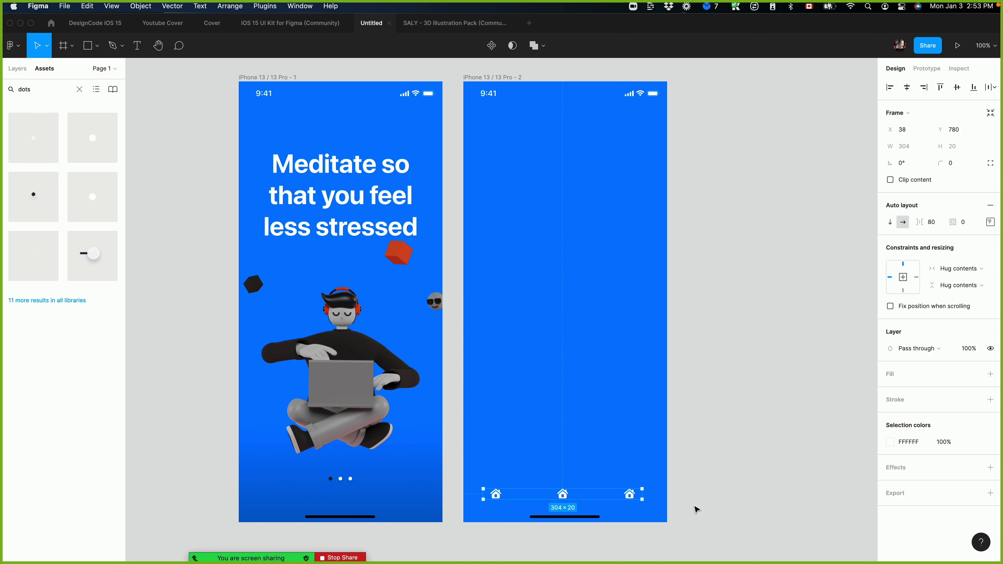
{"action": "left_click", "coordinate": [902, 94]}
In SF Symbols, search for "grid", copy the rectangle.grid.3x2 symbol and replace the middle house icon with it in Figma.
{"action": "key", "text": "super+Tab"}
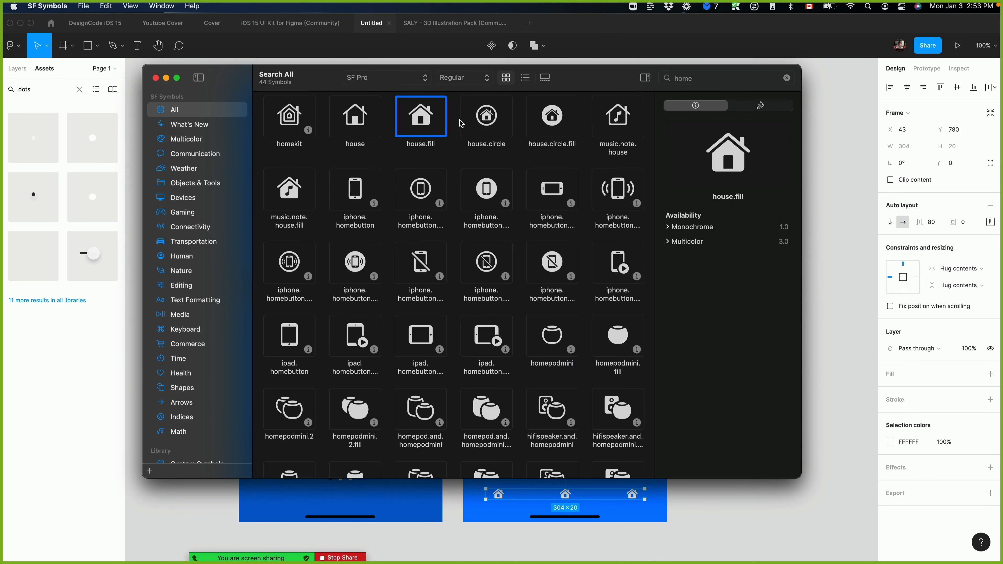
{"action": "left_click", "coordinate": [499, 131]}
{"action": "left_click", "coordinate": [593, 124]}
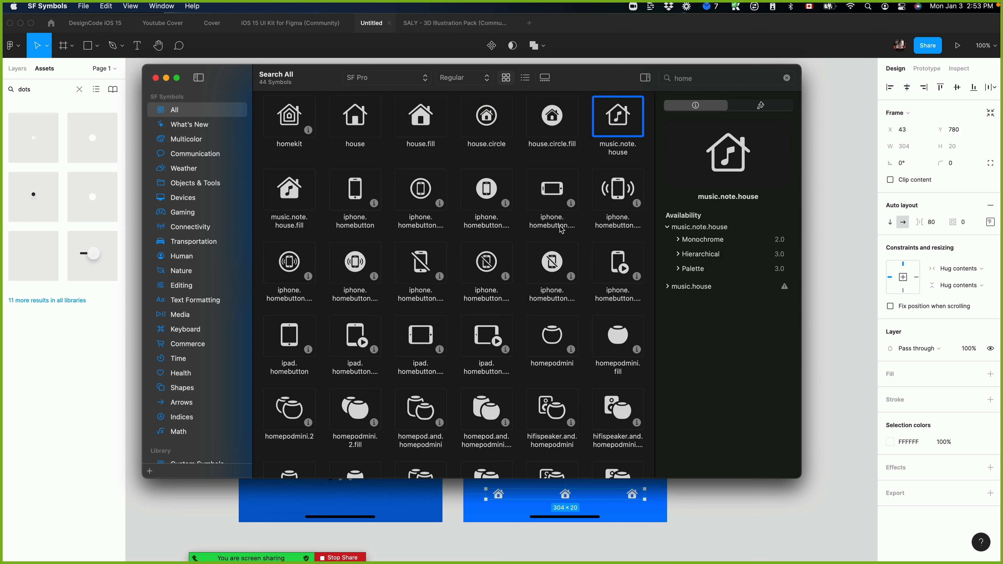
{"action": "key", "text": "super+f"}
{"action": "type", "text": "grid"}
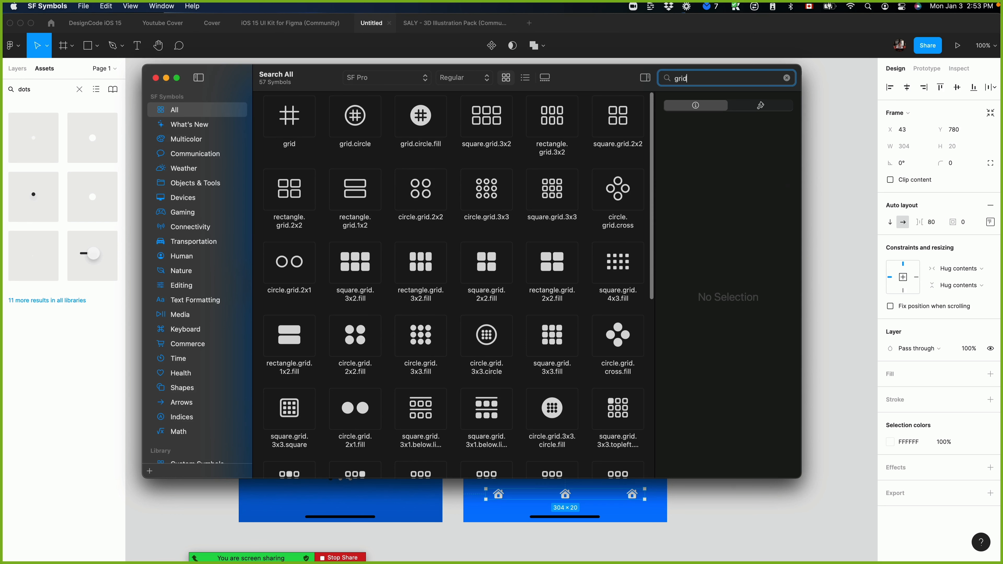
{"action": "left_click", "coordinate": [542, 131]}
{"action": "key", "text": "super+c"}
{"action": "left_click", "coordinate": [783, 540]}
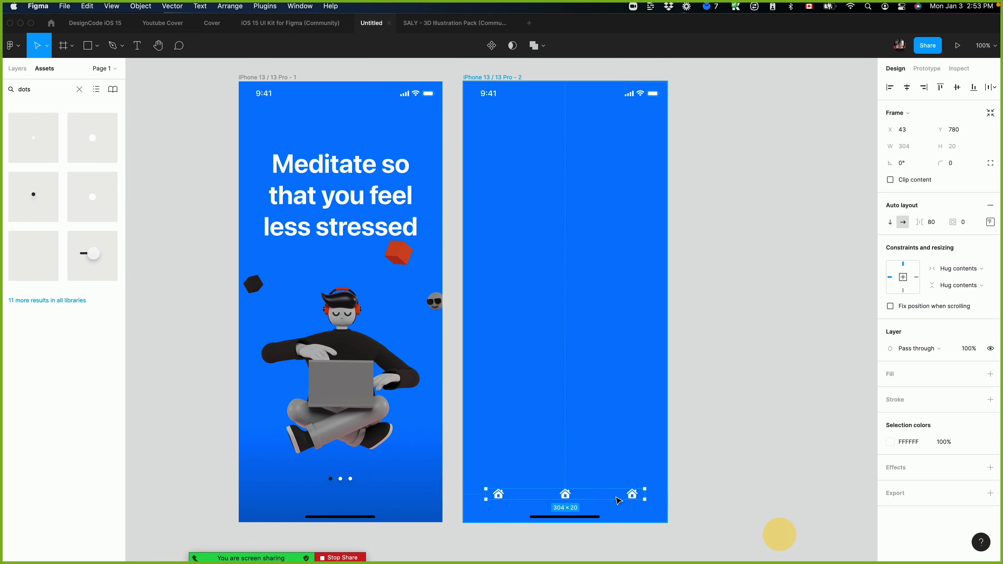
{"action": "double_click", "coordinate": [564, 494]}
{"action": "key", "text": "super+v"}
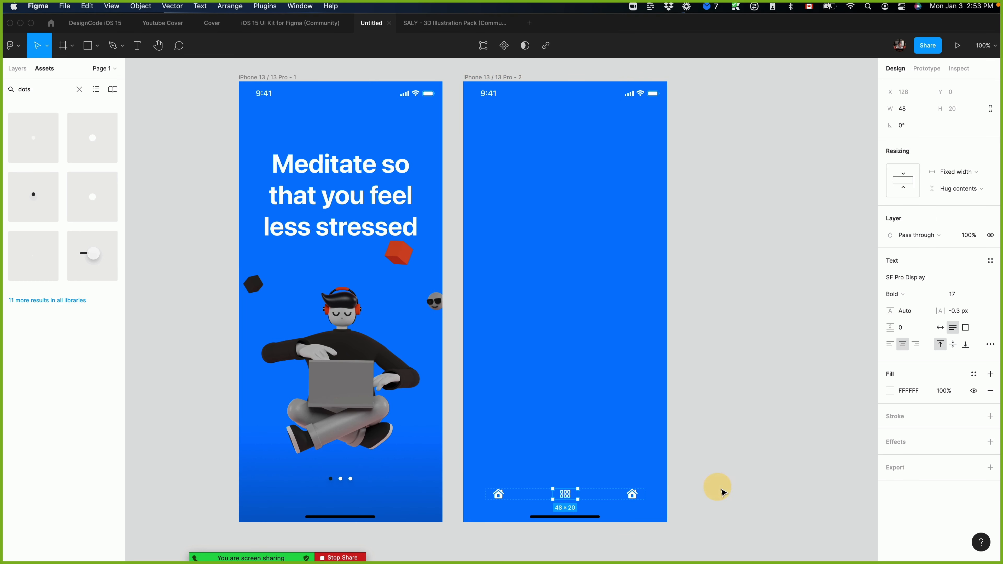
In SF Symbols, search for "search", copy the magnifying glass symbol and replace the rightmost house icon with it in Figma.
{"action": "key", "text": "super+Tab"}
{"action": "double_click", "coordinate": [699, 81]}
{"action": "type", "text": "search"}
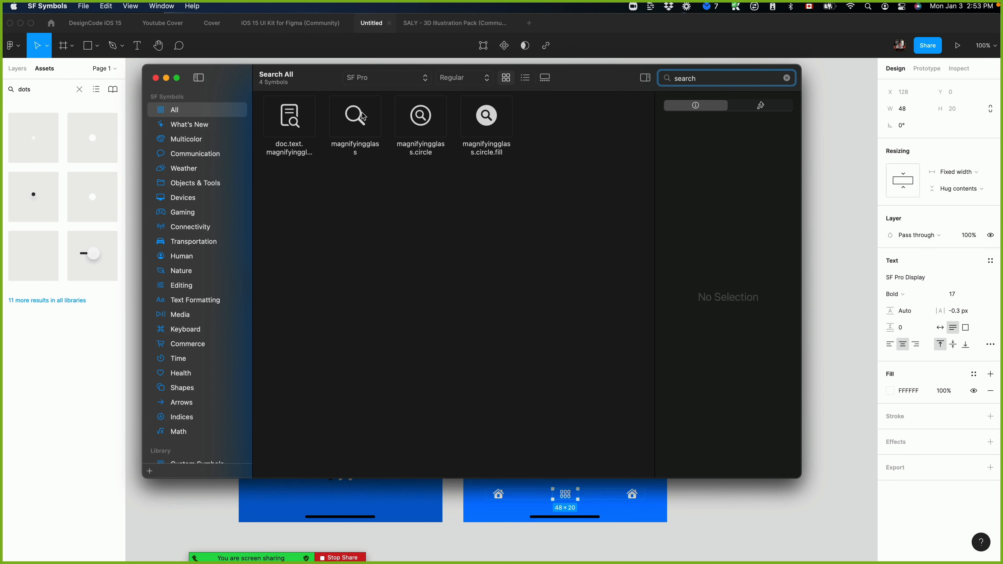
{"action": "left_click", "coordinate": [355, 117]}
{"action": "key", "text": "super+c"}
{"action": "left_click", "coordinate": [711, 513]}
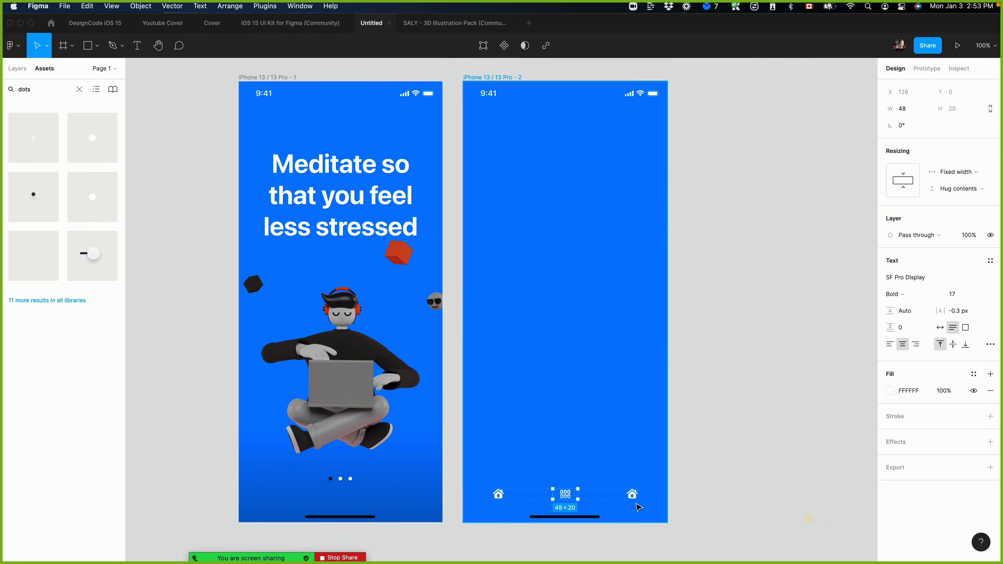
{"action": "double_click", "coordinate": [631, 494]}
{"action": "key", "text": "super+v"}
{"action": "left_click", "coordinate": [746, 500]}
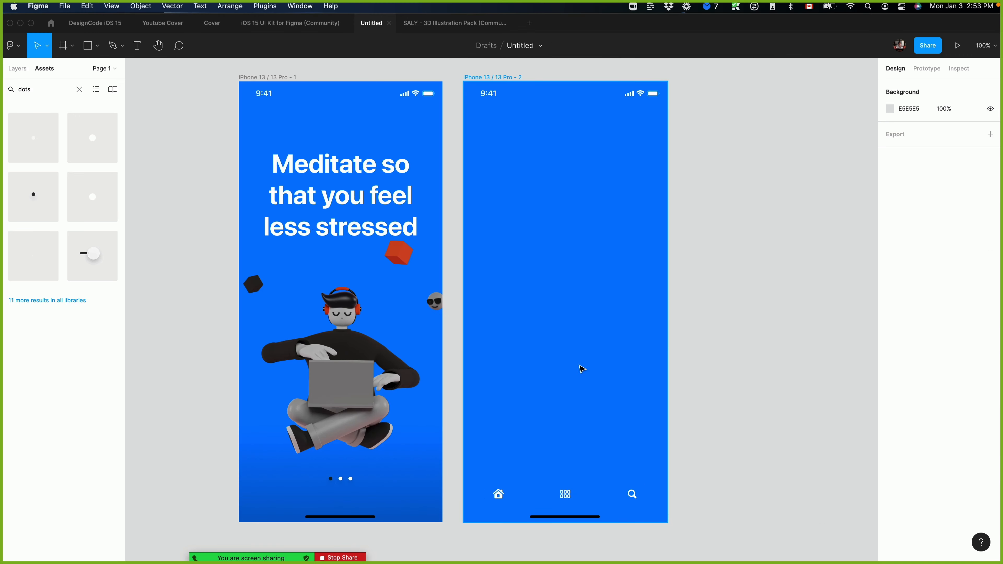
Change the second iPhone frame's background fill to dark gray 1B1B1B.
{"action": "left_click", "coordinate": [572, 351]}
{"action": "left_click", "coordinate": [910, 316]}
{"action": "left_click", "coordinate": [892, 317]}
{"action": "left_click_drag", "start_coordinate": [817, 374], "coordinate": [702, 417]}
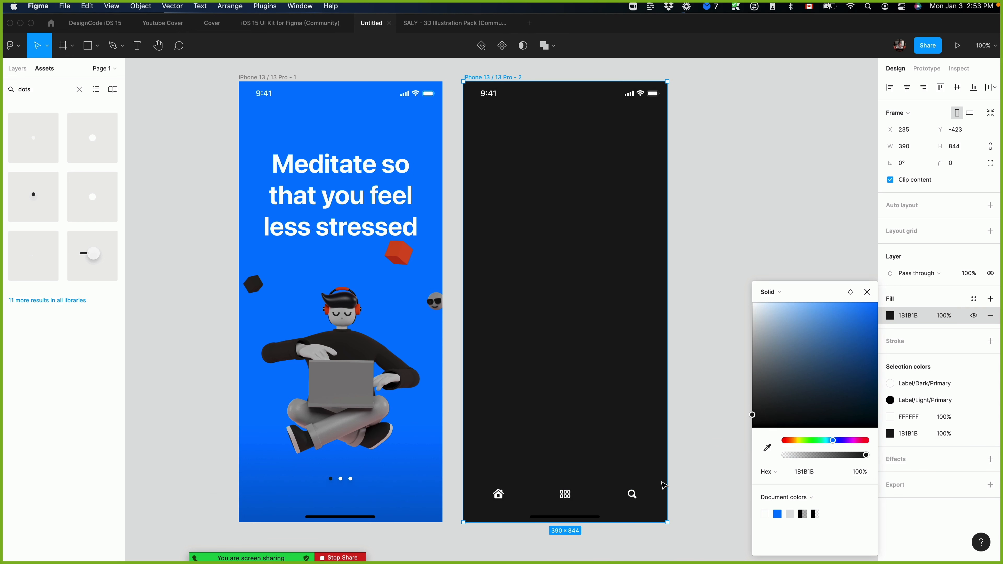
{"action": "left_click", "coordinate": [747, 418]}
{"action": "left_click", "coordinate": [706, 441]}
Draw a full-width 390 × 86 rectangle along the second frame's bottom edge and send it behind the icons and home indicator.
{"action": "key", "text": "r"}
{"action": "left_click_drag", "start_coordinate": [468, 477], "coordinate": [588, 494]}
{"action": "left_click_drag", "start_coordinate": [527, 484], "coordinate": [522, 485]}
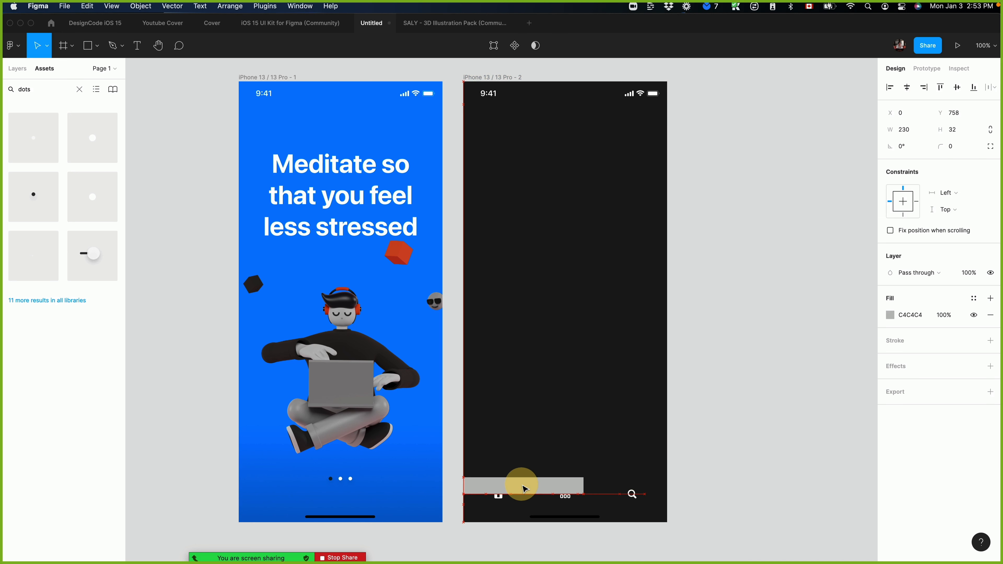
{"action": "left_click_drag", "start_coordinate": [583, 485], "coordinate": [633, 522]}
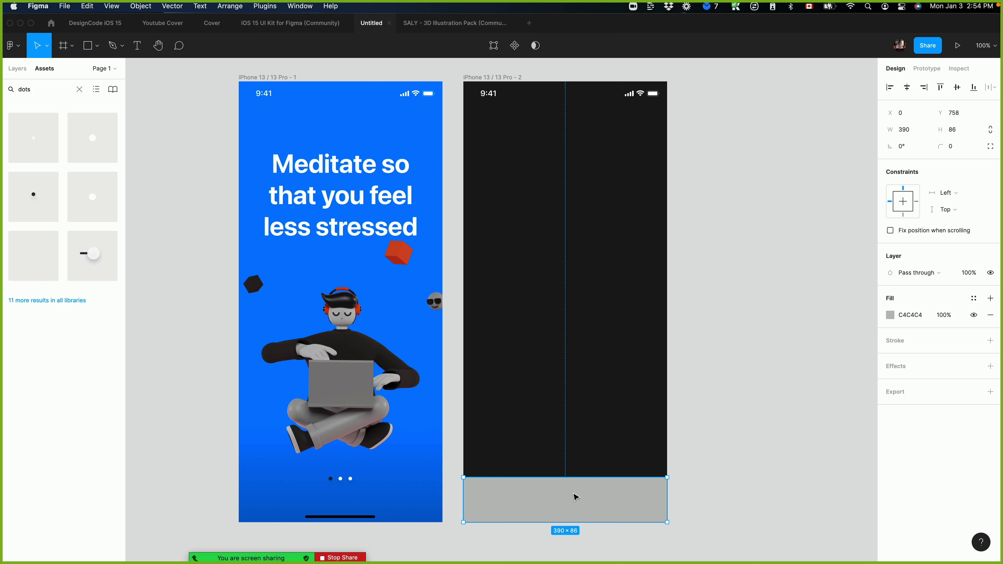
{"action": "key", "text": "alt+super+["}
{"action": "key", "text": "super+["}
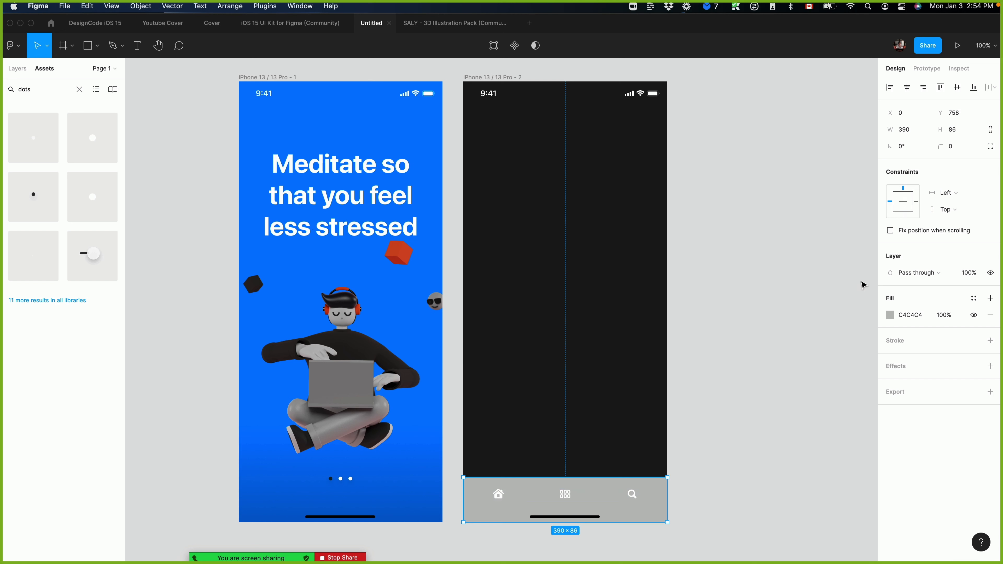
Lower the opacity of the fill on the rectangle behind the icon row.
{"action": "left_click", "coordinate": [949, 319]}
{"action": "type", "text": "5"}
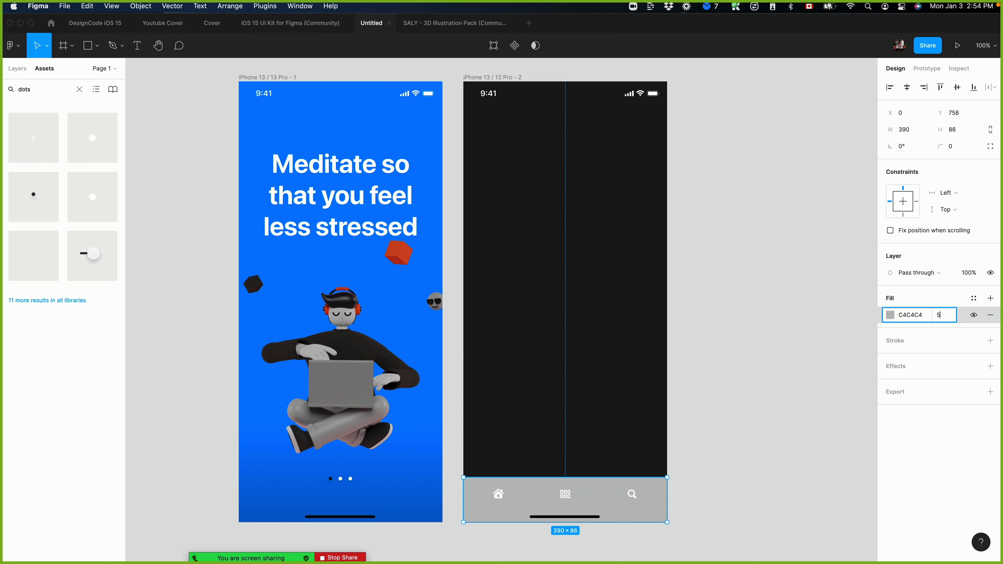
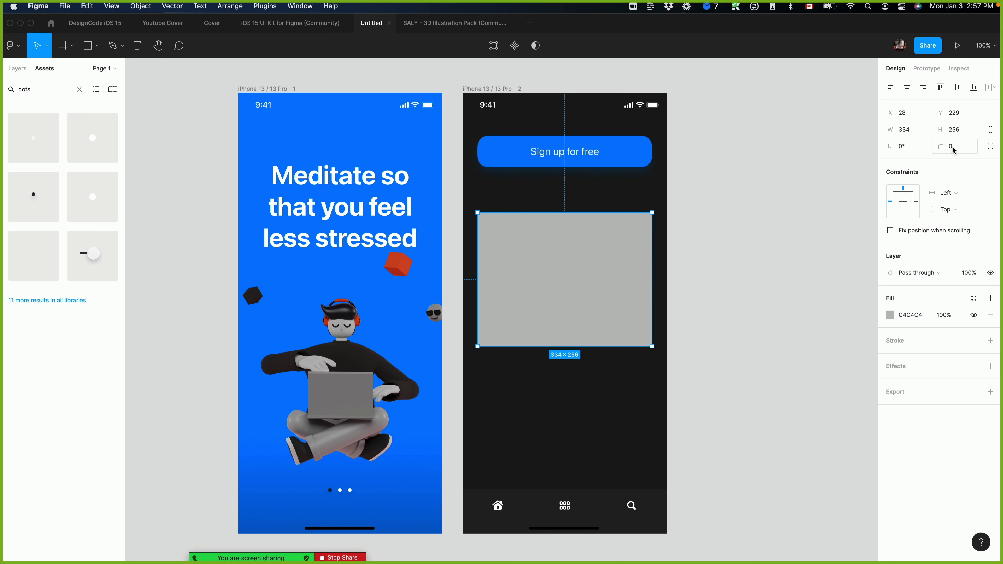
Give the 334 × 256 rectangle on the second screen a corner radius of 20 and a black 000000 fill.
{"action": "type", "text": "20"}
{"action": "key", "text": "Return"}
{"action": "left_click", "coordinate": [607, 311]}
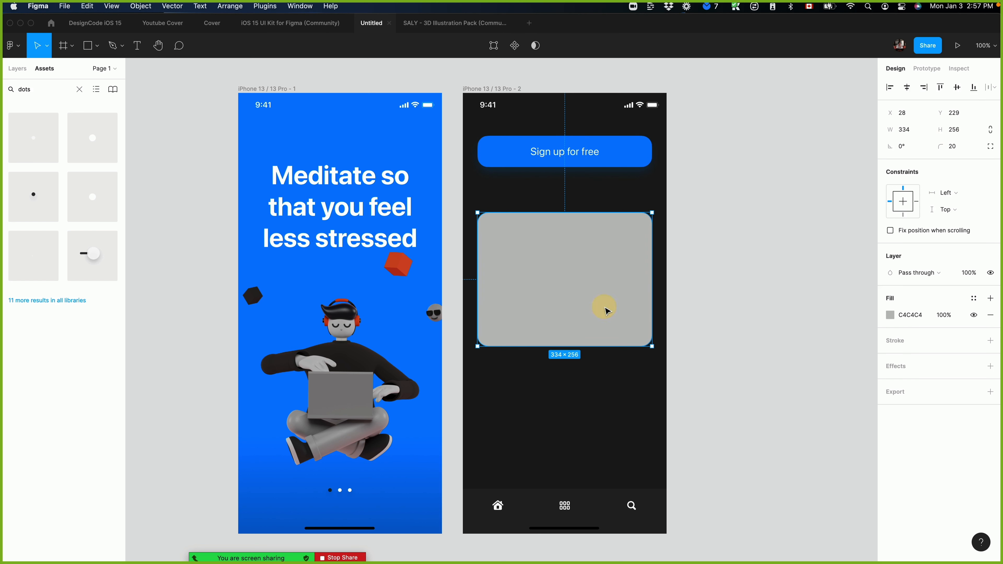
{"action": "key", "text": "i"}
{"action": "left_click", "coordinate": [558, 397]}
{"action": "left_click", "coordinate": [890, 315]}
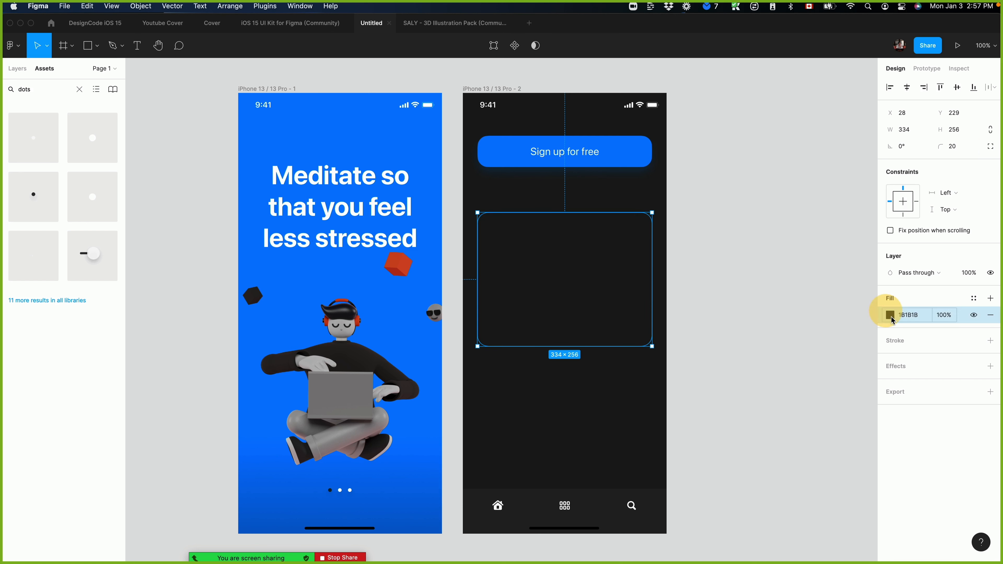
{"action": "key", "text": "ctrl+c"}
{"action": "left_click", "coordinate": [570, 528]}
{"action": "left_click", "coordinate": [748, 176]}
{"action": "left_click", "coordinate": [604, 293]}
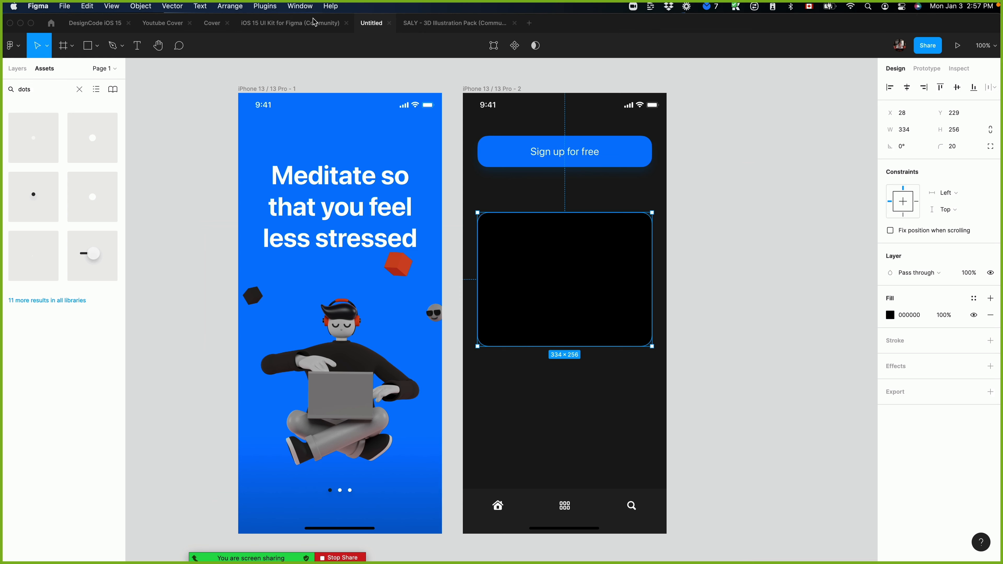
Copy the Saly-15 hiker illustration from the SALY illustration file and paste it into the second iPhone frame.
{"action": "left_click", "coordinate": [454, 24]}
{"action": "left_click", "coordinate": [474, 232]}
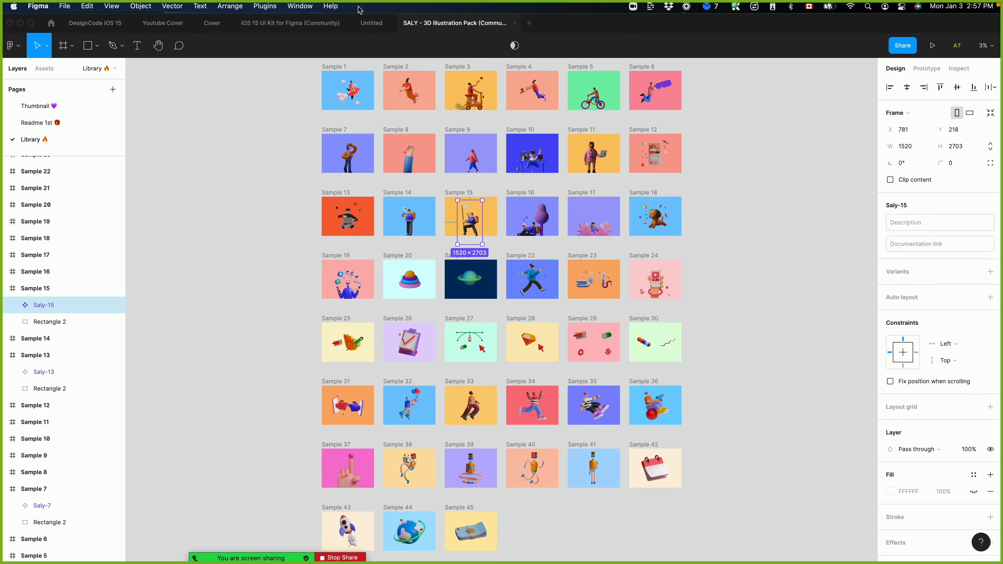
{"action": "left_click", "coordinate": [371, 29]}
{"action": "key", "text": "super+v"}
{"action": "scroll", "coordinate": [628, 329], "scroll_direction": "down", "scroll_amount": 5}
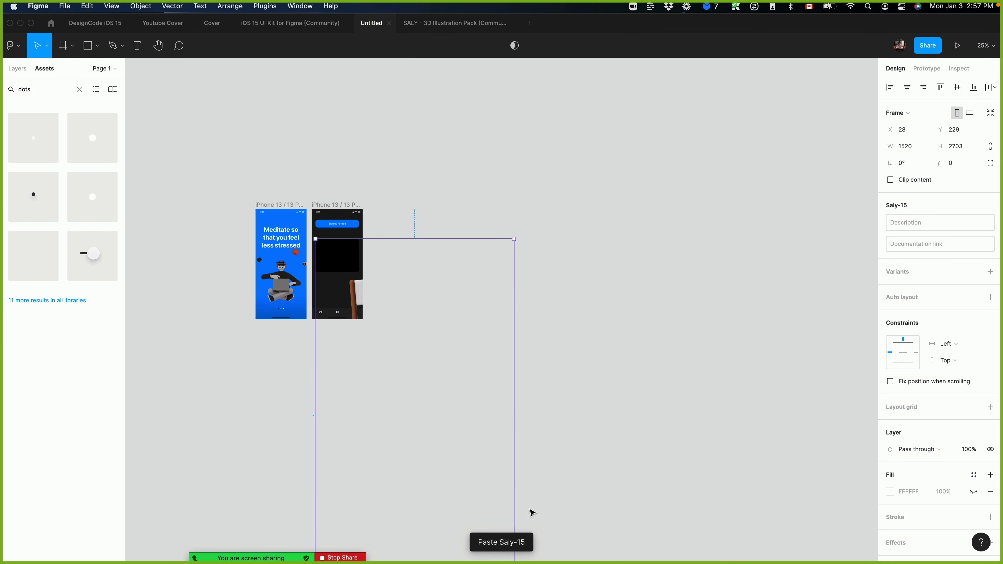
Scale the pasted hiker illustration down to 162 × 288 and move it onto the right half of the black card.
{"action": "left_click_drag", "start_coordinate": [515, 375], "coordinate": [355, 135]}
{"action": "key", "text": "shift+0"}
{"action": "scroll", "coordinate": [376, 143], "scroll_direction": "up", "scroll_amount": 12}
{"action": "scroll", "coordinate": [376, 144], "scroll_direction": "left", "scroll_amount": 10}
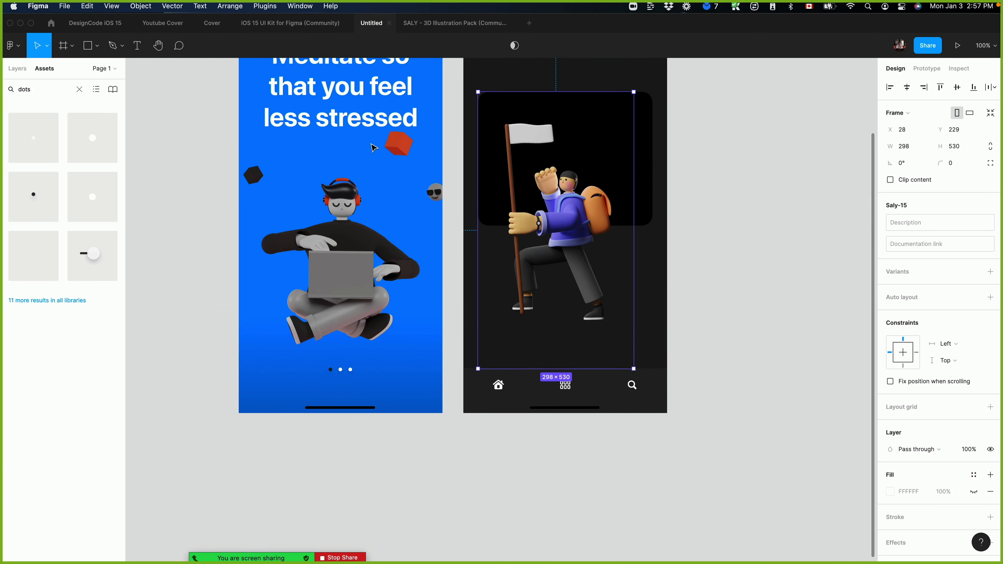
{"action": "key", "text": "super+plus"}
{"action": "scroll", "coordinate": [652, 378], "scroll_direction": "down", "scroll_amount": 4}
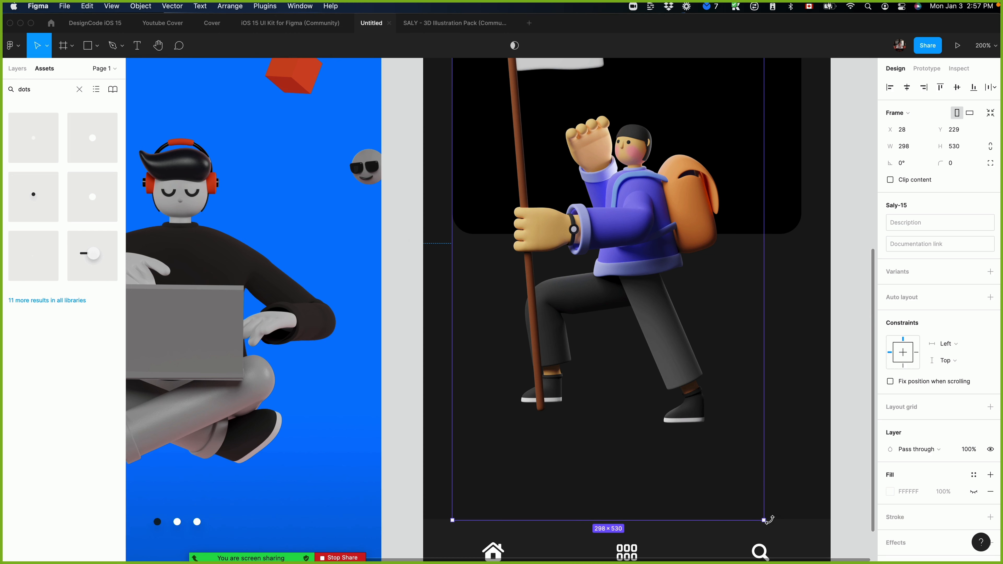
{"action": "left_click_drag", "start_coordinate": [765, 520], "coordinate": [620, 263]}
{"action": "scroll", "coordinate": [620, 263], "scroll_direction": "up", "scroll_amount": 8}
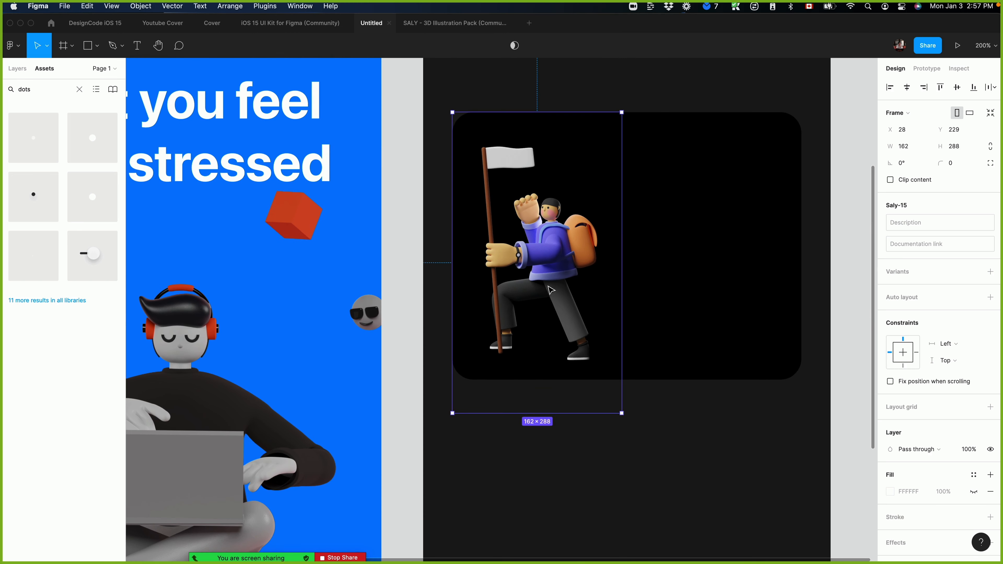
{"action": "left_click_drag", "start_coordinate": [550, 288], "coordinate": [684, 267]}
Copy the "Meditate so that you feel less stressed" heading from the first screen and paste it onto the black card.
{"action": "left_click", "coordinate": [244, 160]}
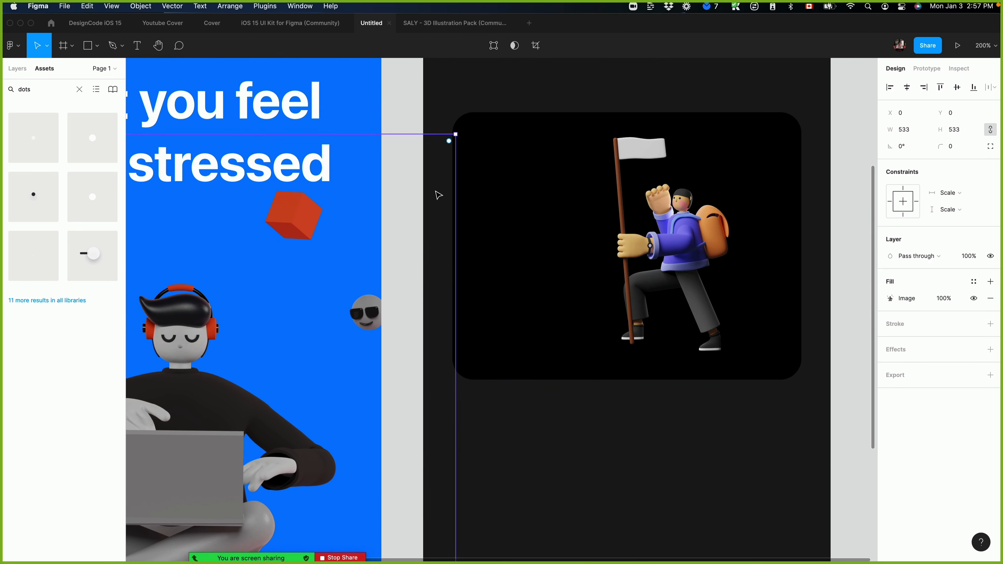
{"action": "key", "text": "super+minus"}
{"action": "left_click", "coordinate": [352, 169]}
{"action": "key", "text": "super+c"}
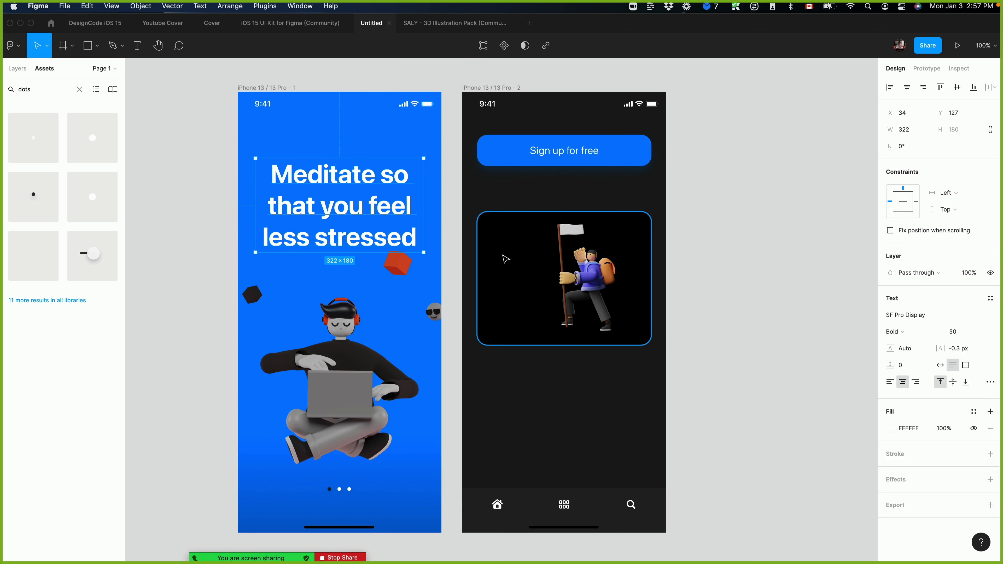
{"action": "left_click", "coordinate": [501, 254]}
{"action": "key", "text": "super+v"}
{"action": "left_click_drag", "start_coordinate": [529, 212], "coordinate": [529, 280]}
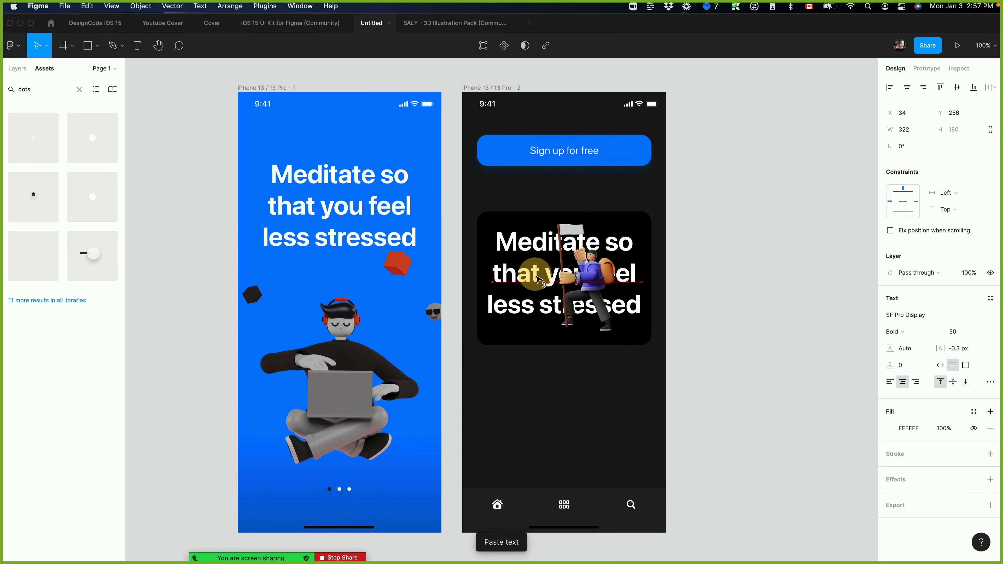
Set the card heading's font size to 20.
{"action": "left_click", "coordinate": [957, 333]}
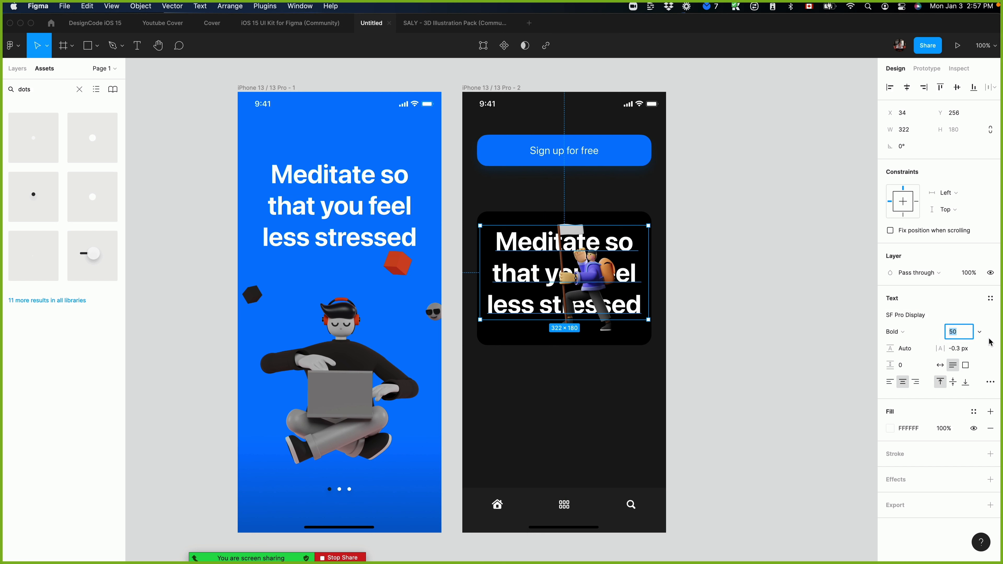
{"action": "left_click", "coordinate": [957, 332]}
{"action": "type", "text": "20"}
{"action": "key", "text": "Return"}
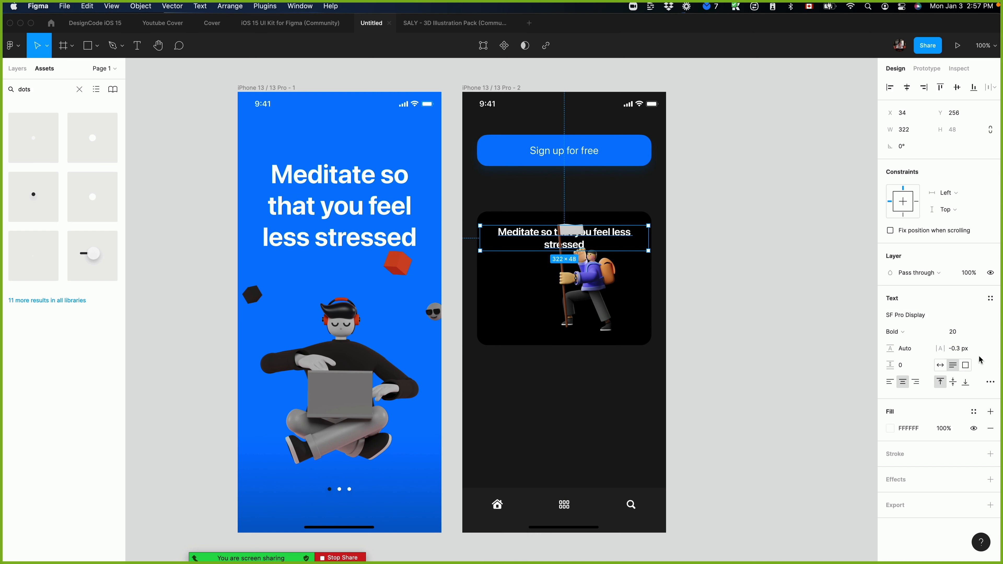
{"action": "left_click", "coordinate": [980, 334]}
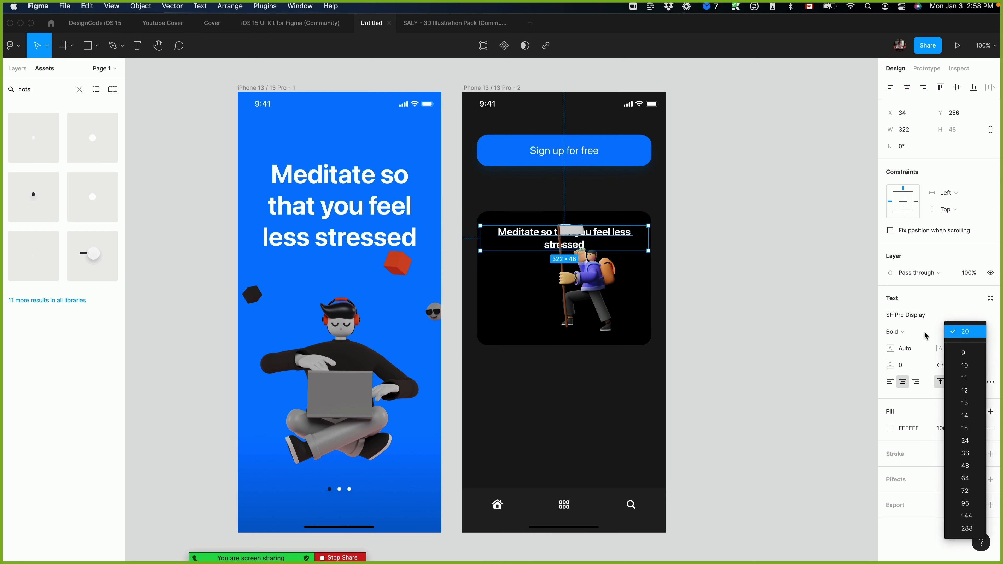
{"action": "left_click", "coordinate": [913, 310]}
{"action": "left_click", "coordinate": [996, 317]}
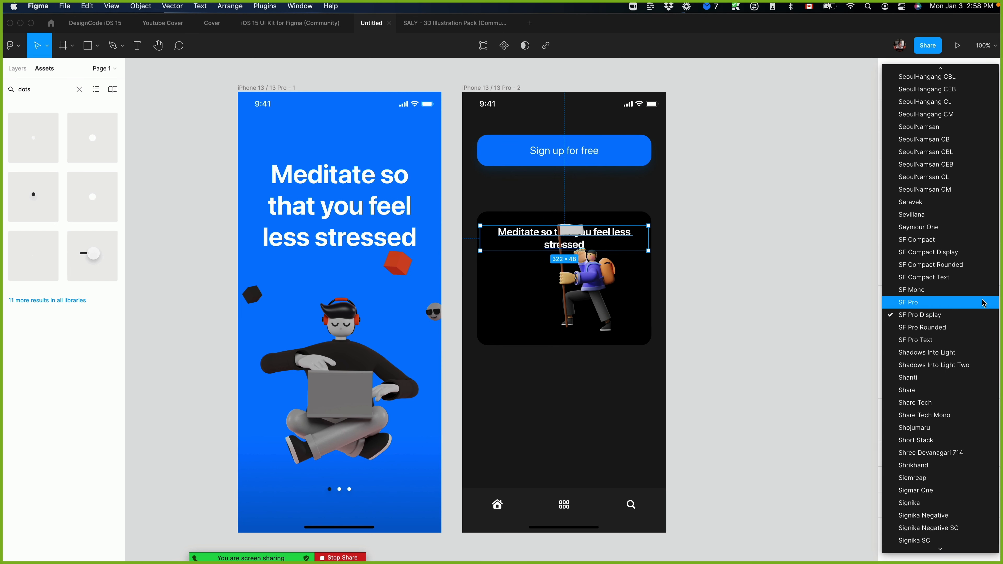
{"action": "left_click", "coordinate": [954, 316]}
Try the Regular Title 3 and Regular Title 1 text styles on the card heading.
{"action": "left_click", "coordinate": [989, 300]}
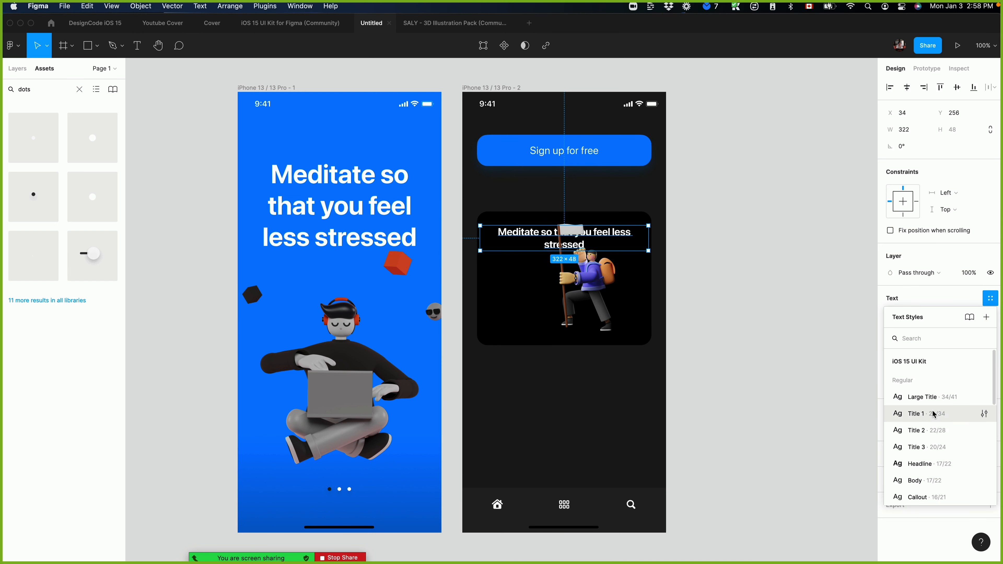
{"action": "left_click", "coordinate": [920, 447]}
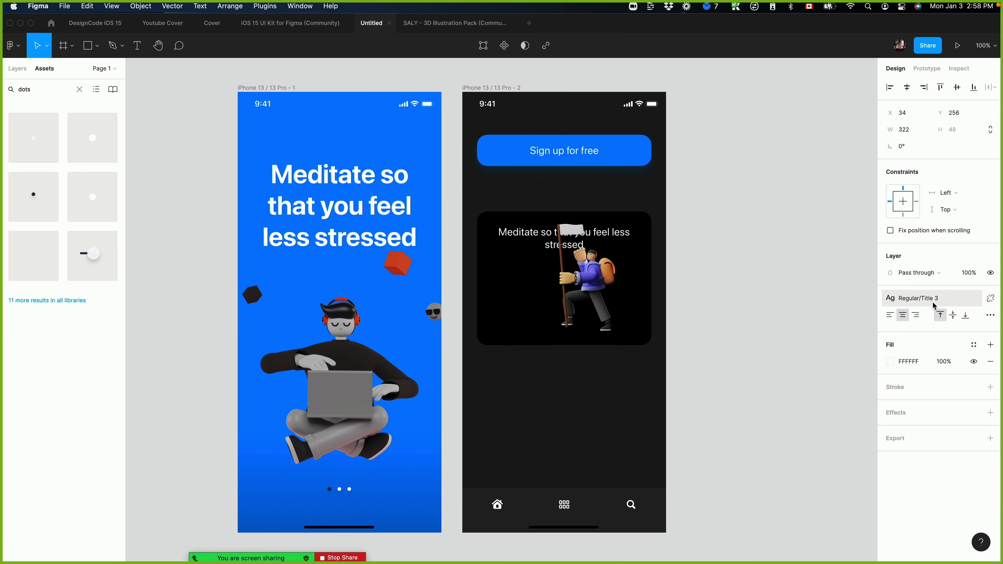
{"action": "left_click", "coordinate": [920, 298]}
{"action": "left_click", "coordinate": [941, 401]}
Apply the Bold Title 1 text style to the card heading and align its text left.
{"action": "left_click", "coordinate": [752, 253]}
{"action": "left_click", "coordinate": [517, 248]}
{"action": "left_click", "coordinate": [947, 292]}
{"action": "scroll", "coordinate": [947, 448], "scroll_direction": "down", "scroll_amount": 5}
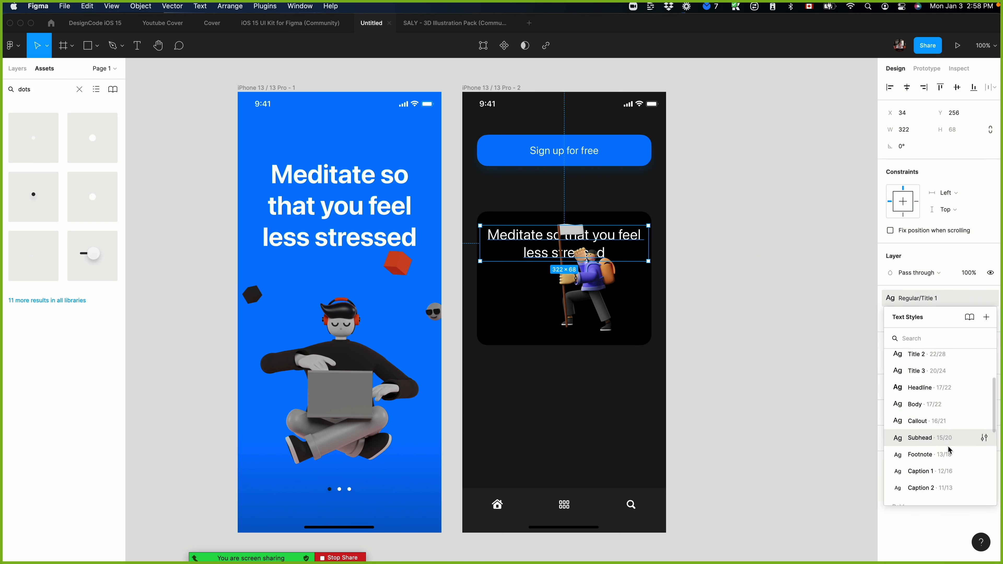
{"action": "scroll", "coordinate": [947, 435], "scroll_direction": "down", "scroll_amount": 2}
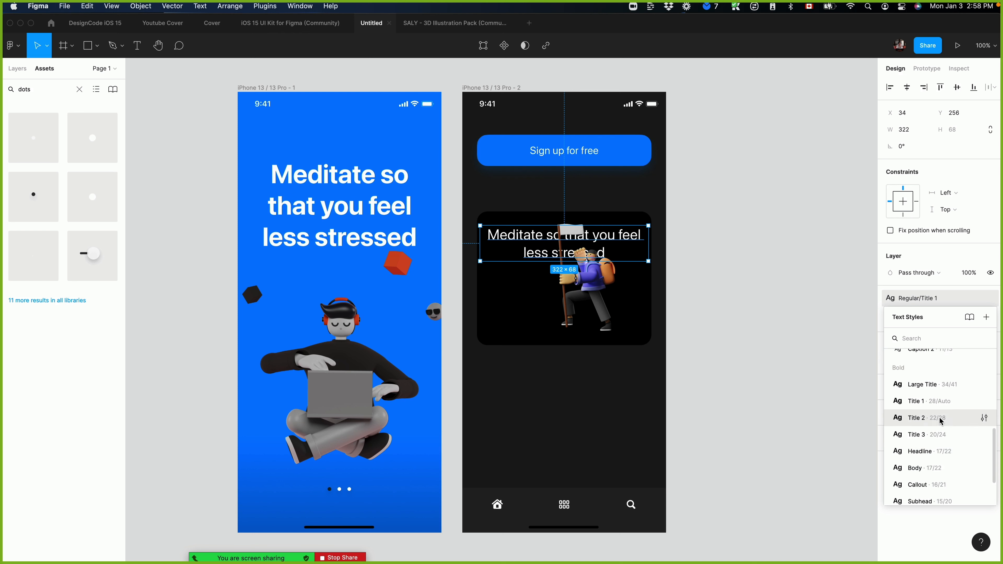
{"action": "left_click", "coordinate": [933, 403]}
{"action": "left_click", "coordinate": [889, 315]}
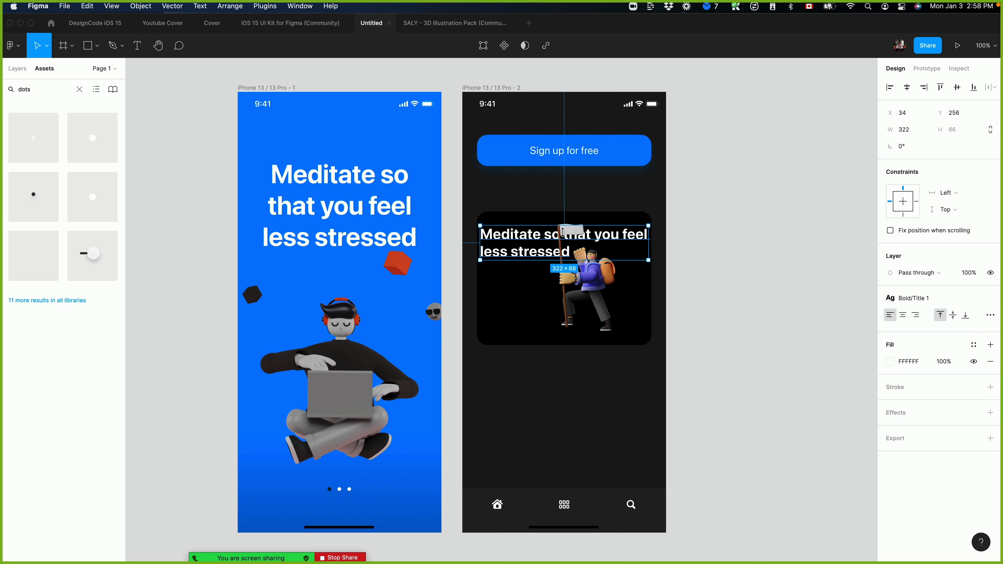
Move the card heading to X 50 and narrow its text box to 225 wide.
{"action": "left_click_drag", "start_coordinate": [525, 241], "coordinate": [533, 241]}
{"action": "left_click_drag", "start_coordinate": [658, 239], "coordinate": [606, 241]}
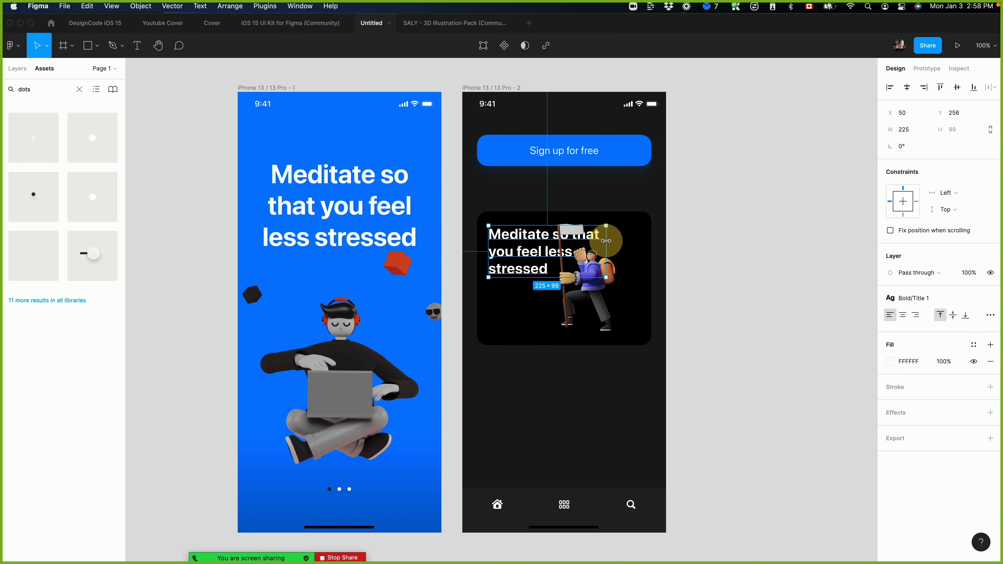
{"action": "left_click", "coordinate": [774, 322]}
Shift the hiker illustration further right, closer to the card's right edge.
{"action": "left_click_drag", "start_coordinate": [588, 284], "coordinate": [605, 284]}
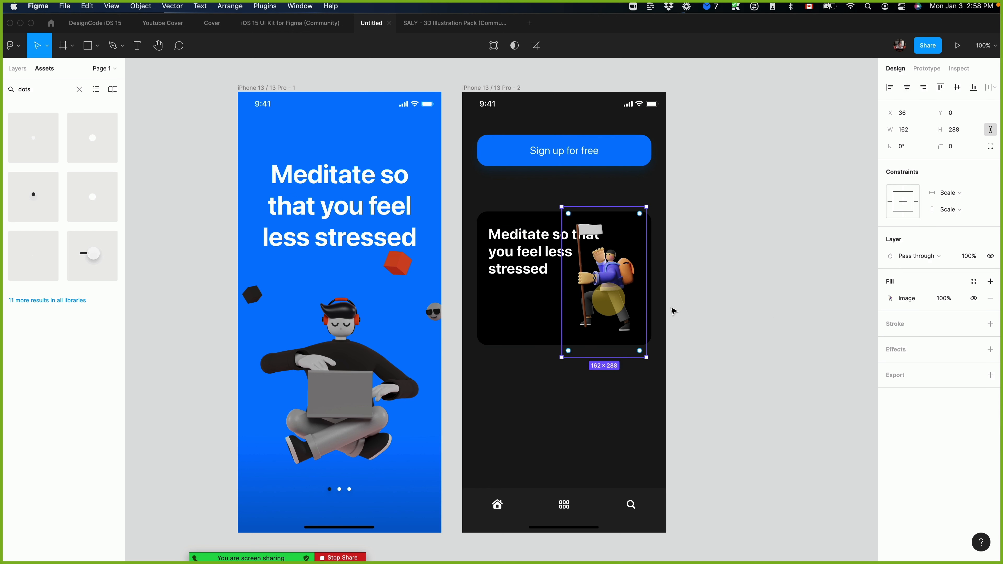
{"action": "key", "text": "super+slash"}
{"action": "key", "text": "Escape"}
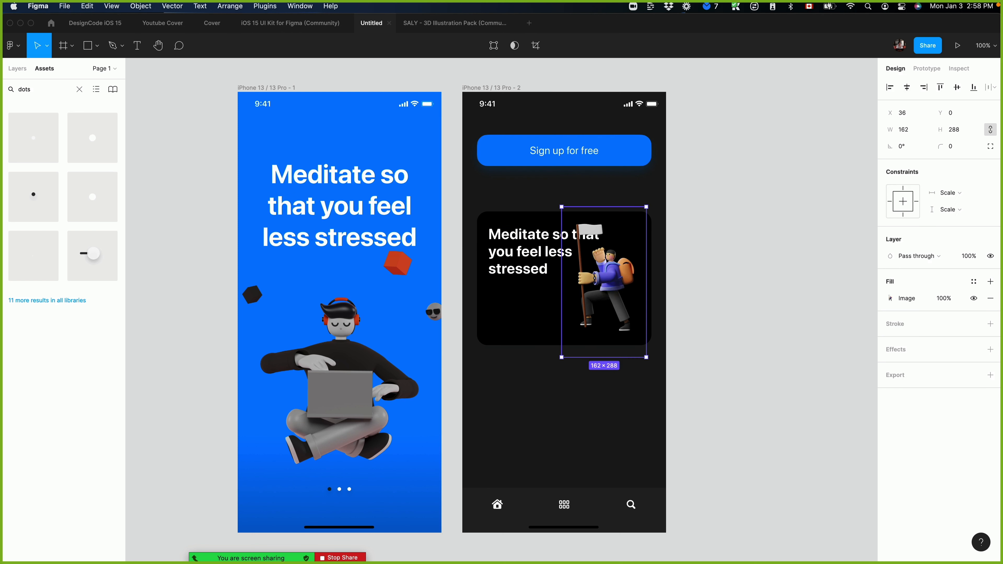
{"action": "key", "text": "super+z"}
Duplicate the card heading below itself as a "My body text" line at Y 372 in the Bold Body style.
{"action": "left_click", "coordinate": [520, 260]}
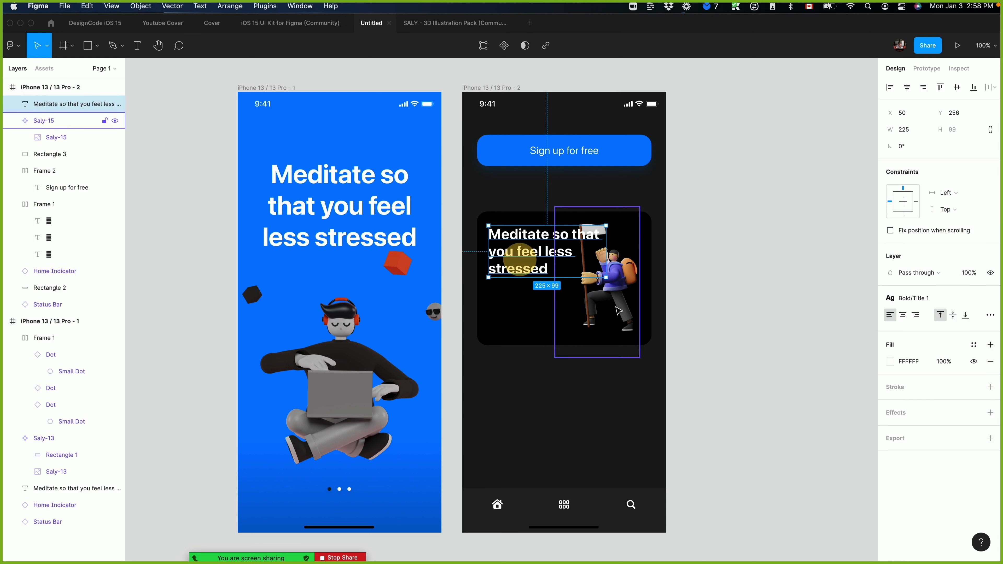
{"action": "left_click_drag", "start_coordinate": [522, 269], "coordinate": [521, 286]}
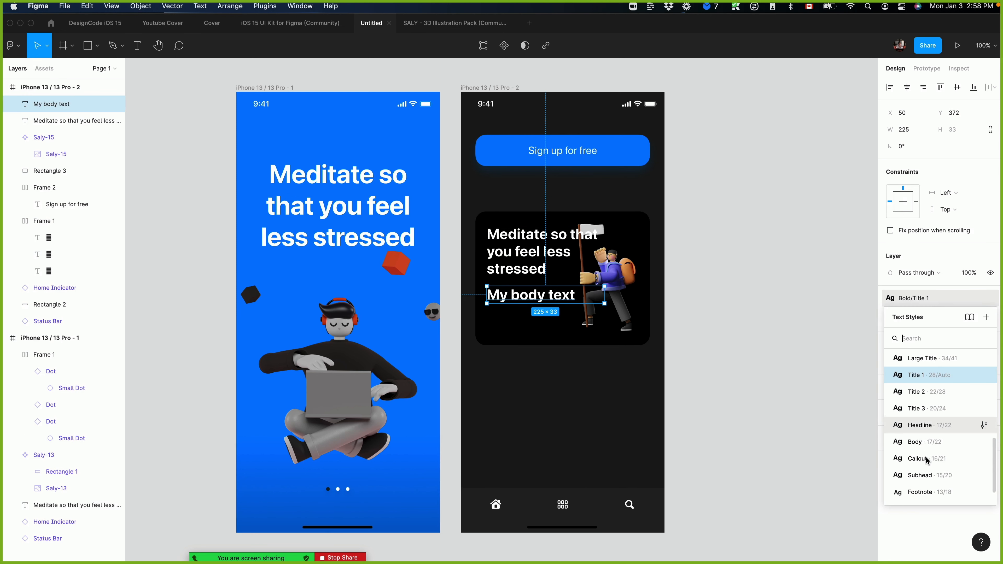
{"action": "left_click", "coordinate": [925, 446]}
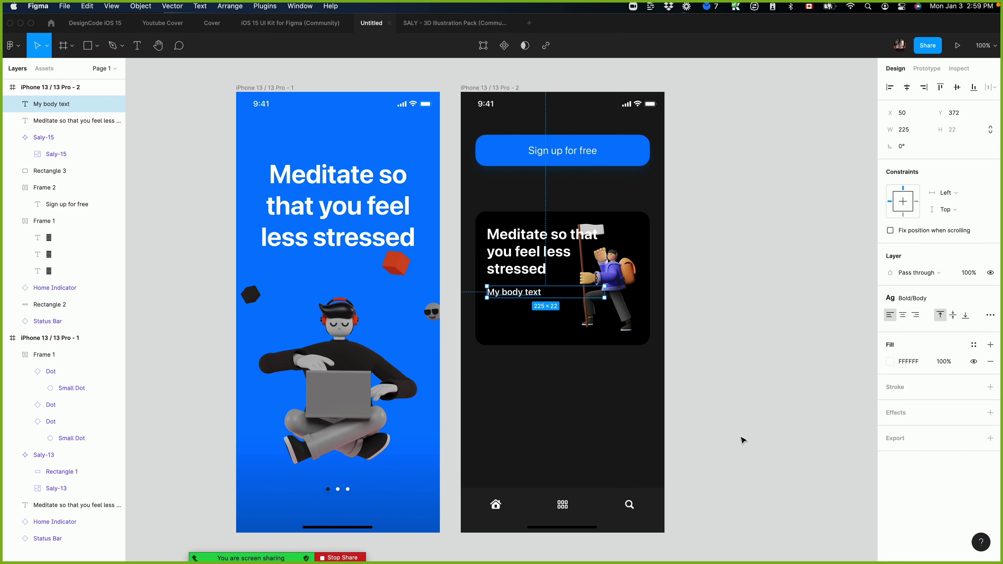
Apply the Regular Body text style to "My body text" and narrow its text box to 146 wide.
{"action": "left_click", "coordinate": [912, 298]}
{"action": "scroll", "coordinate": [930, 395], "scroll_direction": "down", "scroll_amount": 3}
{"action": "scroll", "coordinate": [931, 426], "scroll_direction": "up", "scroll_amount": 2}
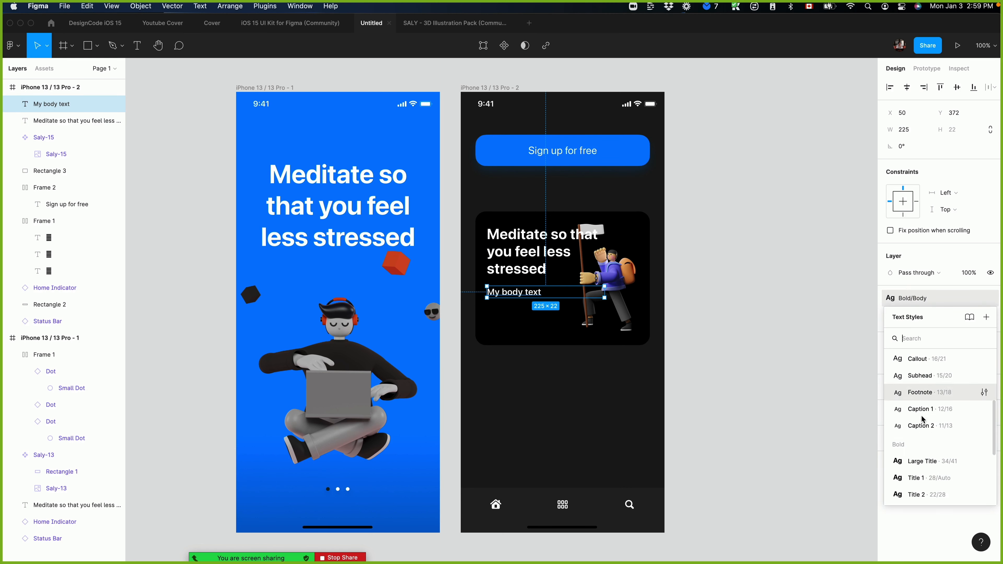
{"action": "scroll", "coordinate": [928, 427], "scroll_direction": "up", "scroll_amount": 1}
{"action": "left_click", "coordinate": [918, 379]}
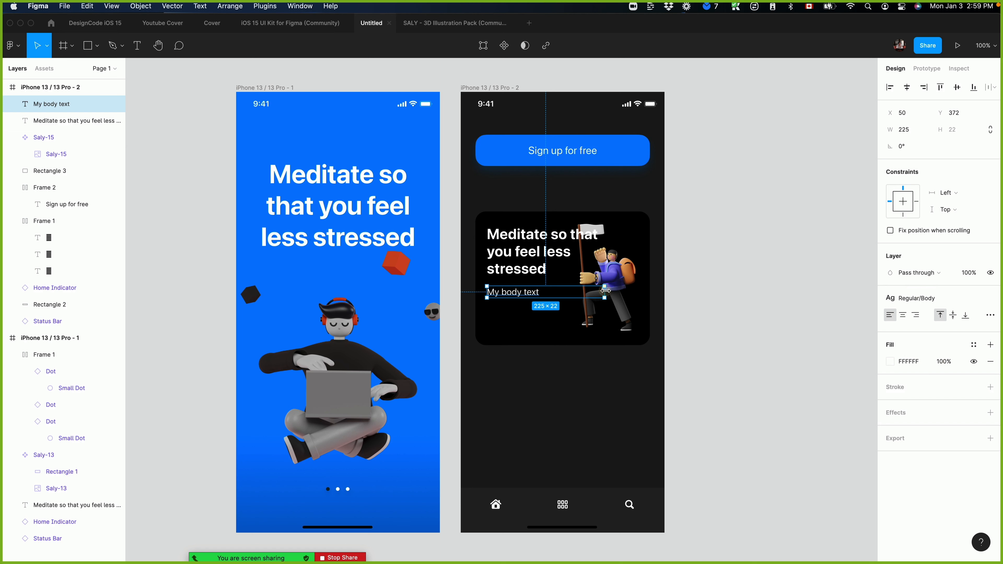
{"action": "left_click_drag", "start_coordinate": [604, 292], "coordinate": [561, 292]}
Lower the white fill of "My body text" to 70% opacity.
{"action": "left_click", "coordinate": [508, 262]}
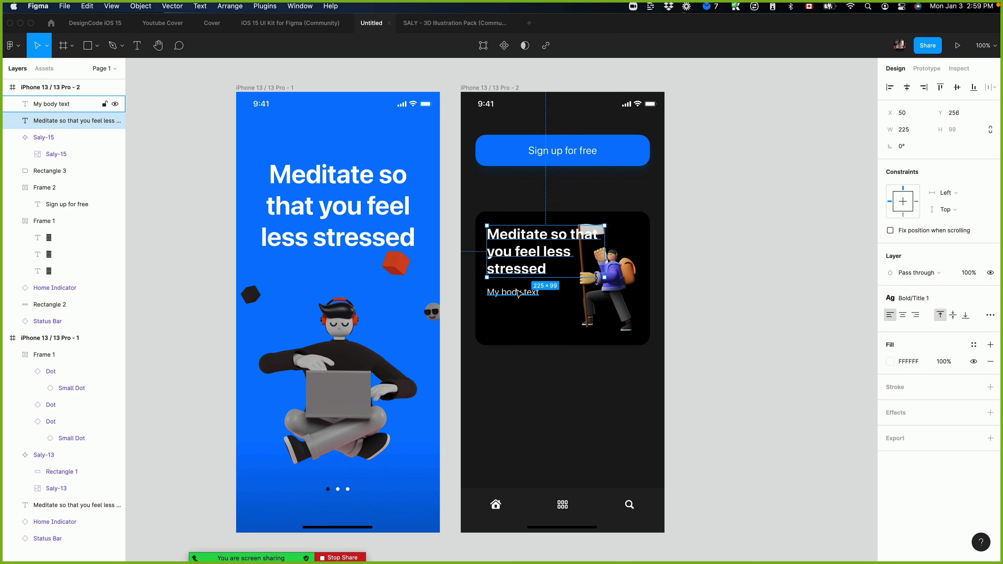
{"action": "left_click", "coordinate": [516, 289]}
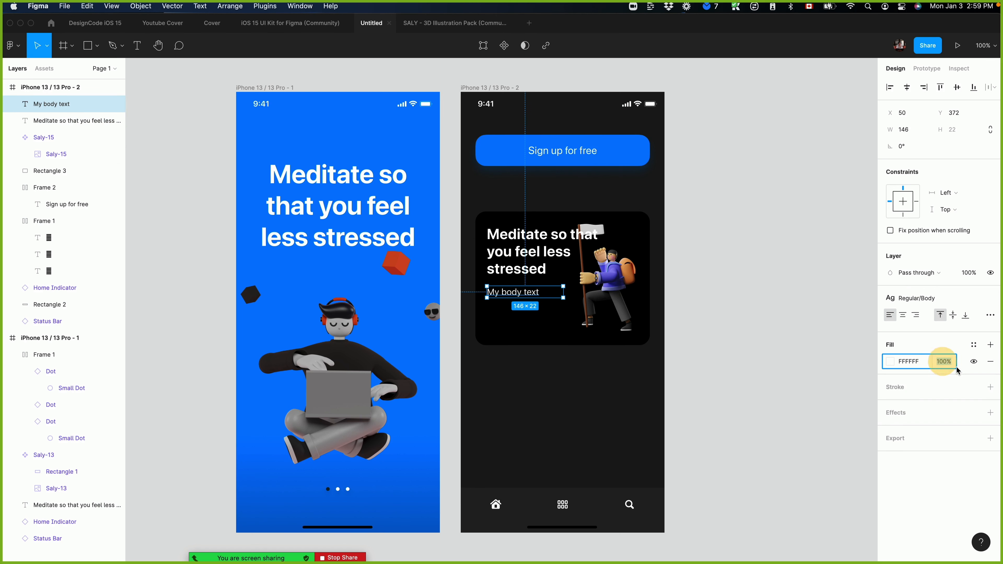
{"action": "left_click", "coordinate": [741, 309]}
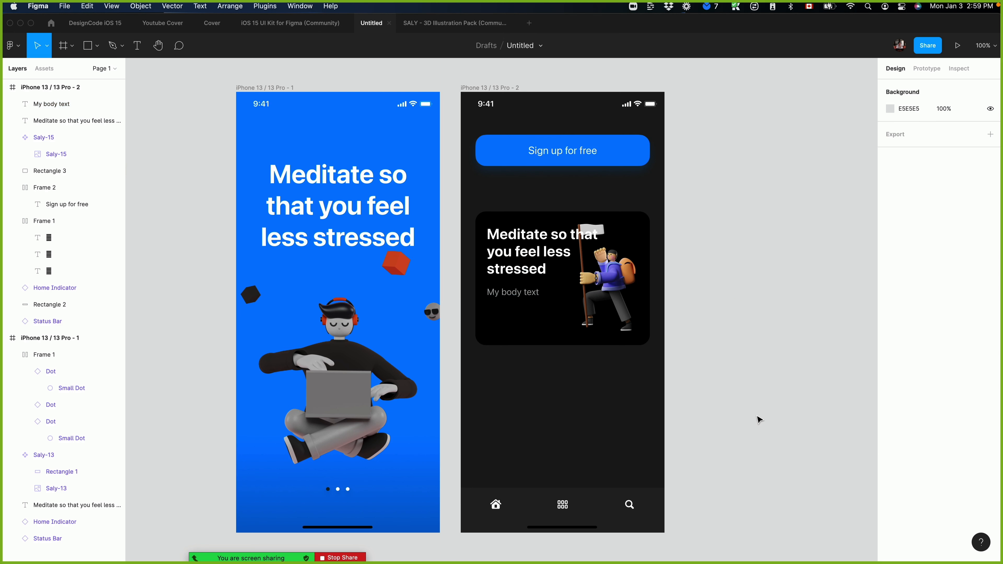
Narrow the card heading's text box to 182 wide so its lines clear the hiker illustration.
{"action": "left_click", "coordinate": [572, 241]}
{"action": "left_click_drag", "start_coordinate": [603, 246], "coordinate": [581, 242]}
{"action": "left_click", "coordinate": [729, 263]}
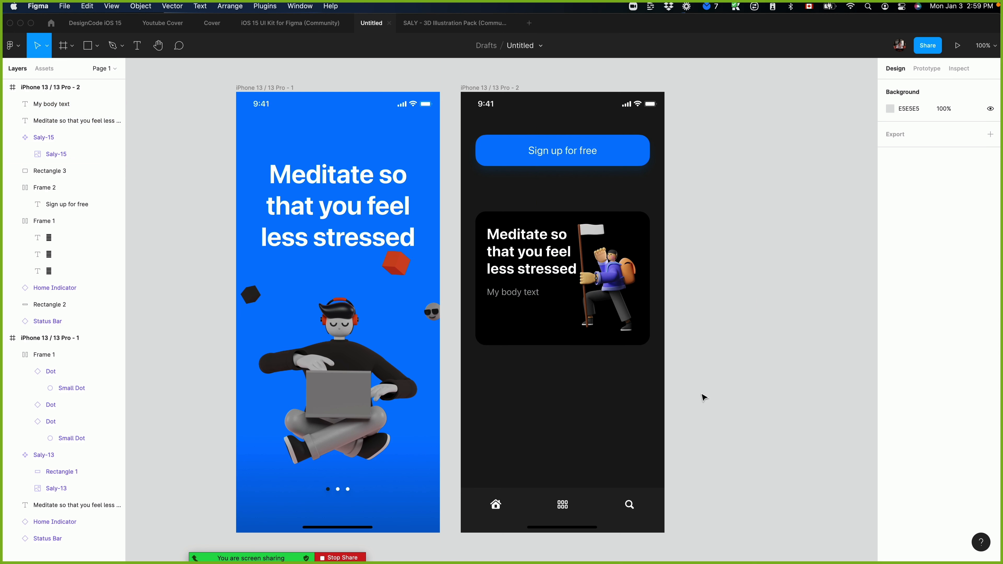
Group the card's heading, body text, hiker illustration and black rectangle.
{"action": "left_click", "coordinate": [534, 270]}
{"action": "left_click", "coordinate": [518, 289], "text": "shift"}
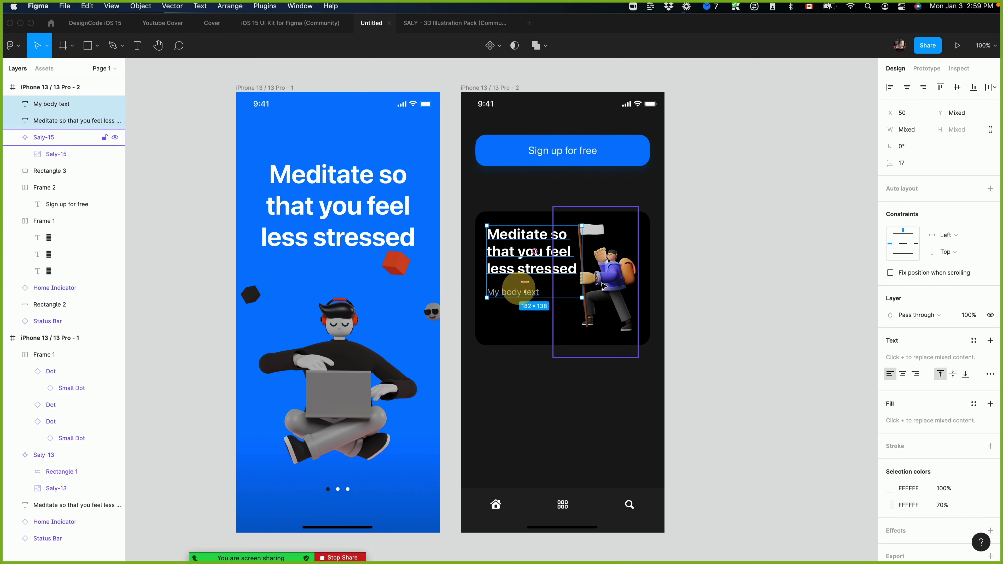
{"action": "left_click", "coordinate": [612, 276], "text": "shift"}
{"action": "left_click", "coordinate": [541, 330], "text": "shift"}
{"action": "key", "text": "super+g"}
{"action": "left_click", "coordinate": [795, 374]}
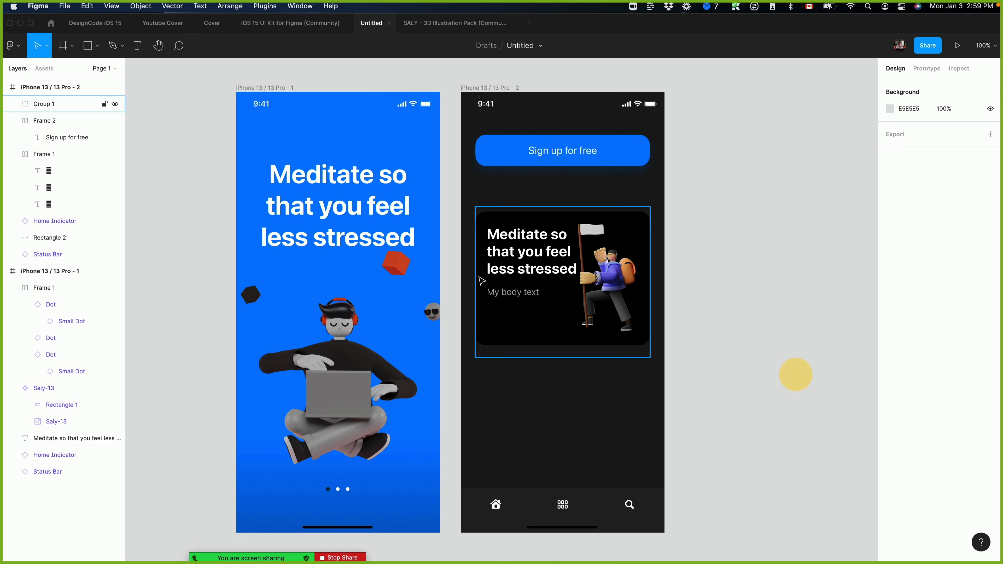
Try to shrink the grouped card from its lower-right corner, undoing each resize.
{"action": "left_click", "coordinate": [477, 276]}
{"action": "left_click_drag", "start_coordinate": [651, 357], "coordinate": [652, 296]}
{"action": "key", "text": "super+z"}
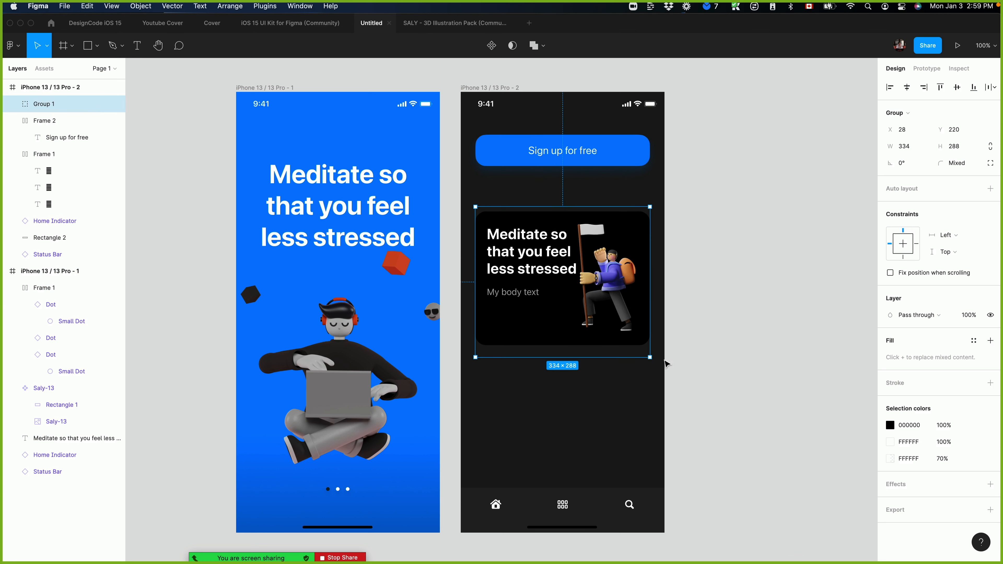
{"action": "left_click_drag", "start_coordinate": [651, 357], "coordinate": [612, 300]}
{"action": "key", "text": "super+z"}
Narrow the grouped card to 298 wide.
{"action": "left_click_drag", "start_coordinate": [652, 334], "coordinate": [631, 335]}
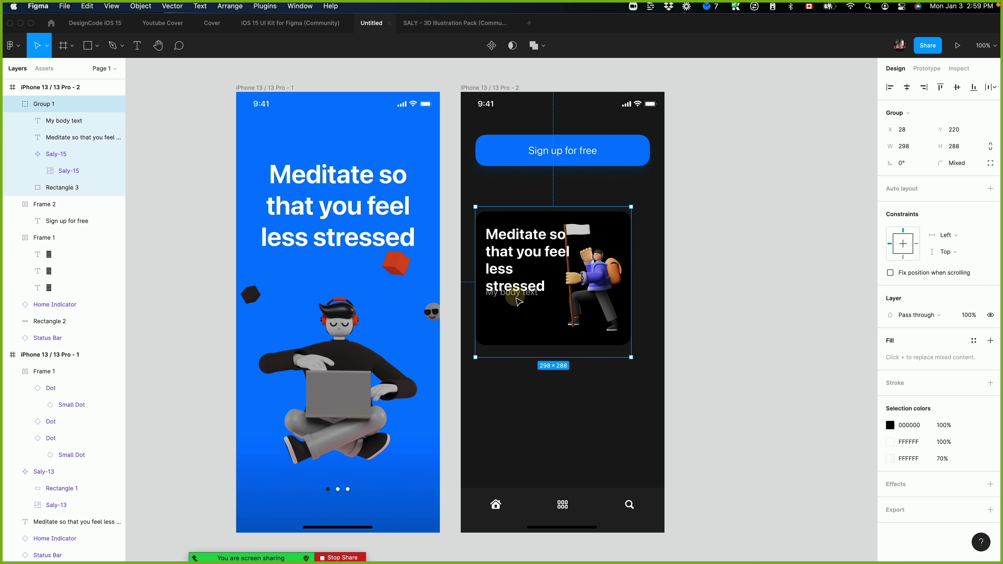
Undo the last narrowing of the grouped card.
{"action": "double_click", "coordinate": [519, 301]}
{"action": "key", "text": "super+z"}
{"action": "key", "text": "super+z"}
{"action": "left_click", "coordinate": [760, 336]}
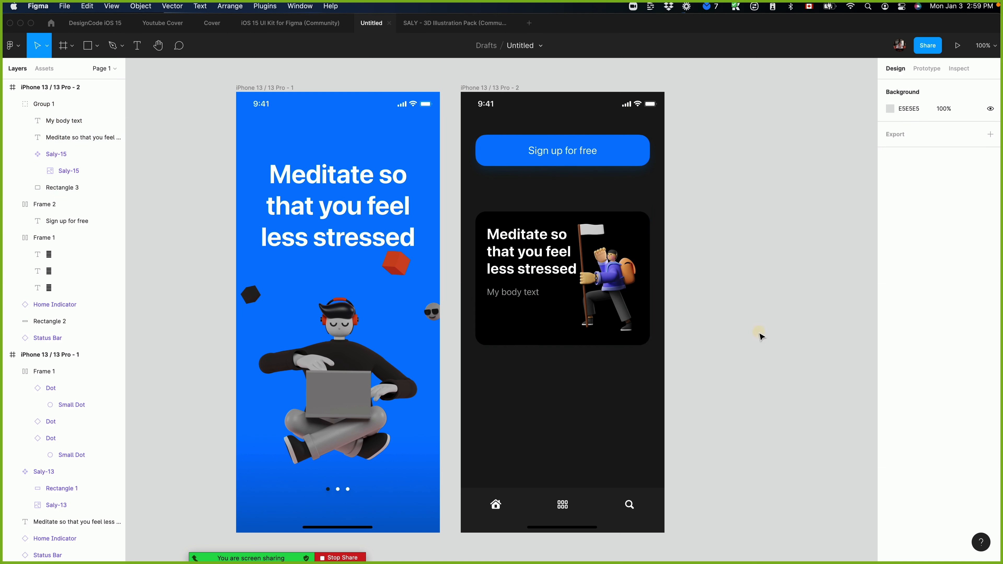
Try narrowing the grouped card from its right edge, undoing the resize.
{"action": "double_click", "coordinate": [531, 293]}
{"action": "left_click", "coordinate": [541, 272], "text": "shift"}
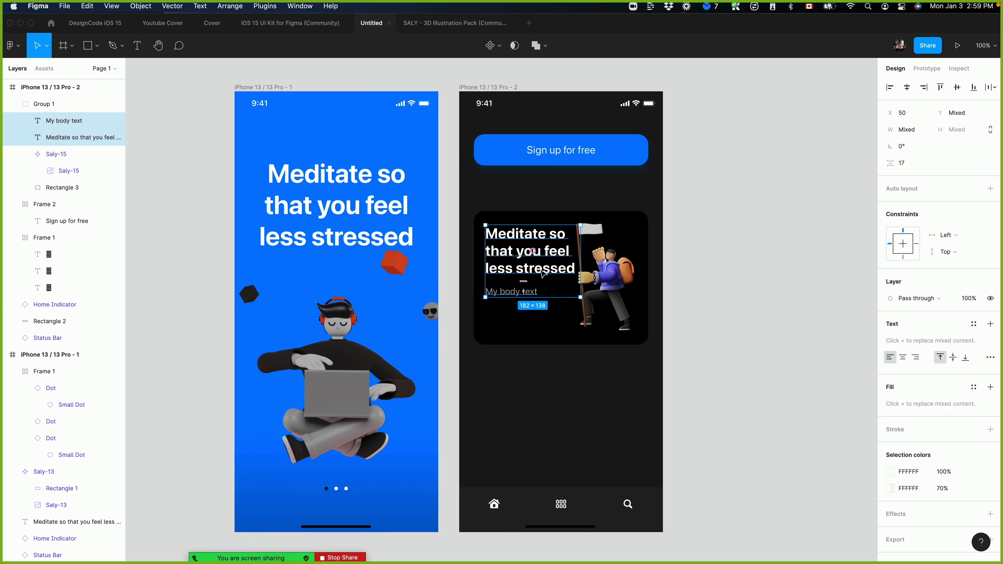
{"action": "left_click", "coordinate": [678, 324]}
{"action": "left_click", "coordinate": [642, 293]}
{"action": "left_click_drag", "start_coordinate": [647, 292], "coordinate": [573, 289]}
{"action": "key", "text": "super+z"}
Combine the card's heading and body text in a vertical auto layout frame.
{"action": "double_click", "coordinate": [507, 292]}
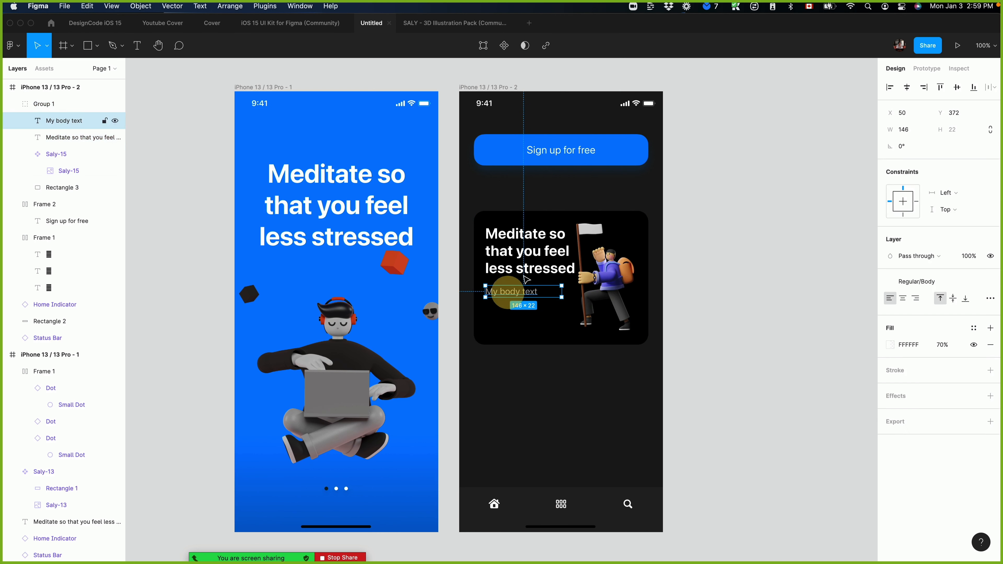
{"action": "left_click", "coordinate": [524, 265], "text": "shift"}
{"action": "left_click", "coordinate": [990, 188]}
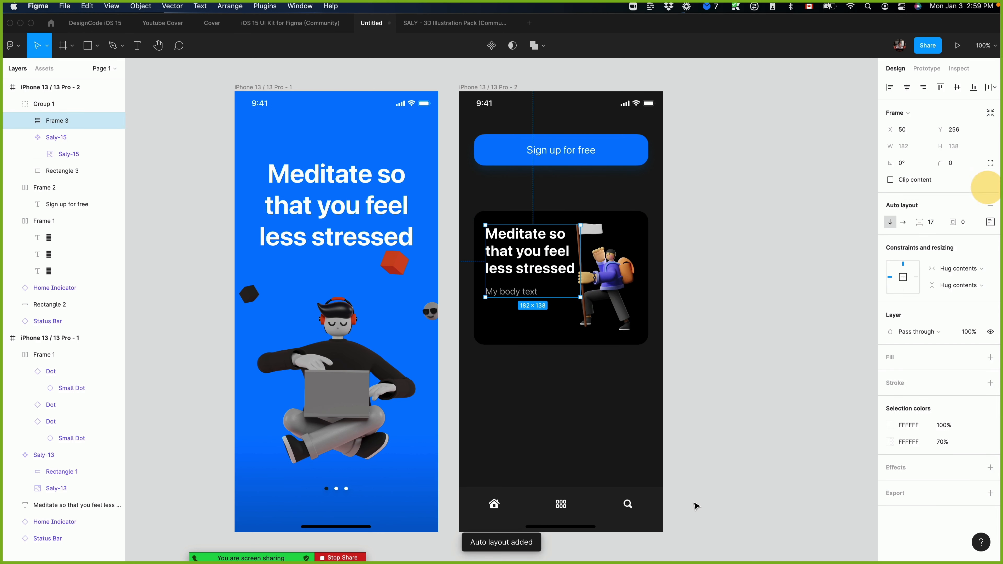
Try resizing the card again with its text in auto layout, undoing the change.
{"action": "left_click", "coordinate": [714, 278]}
{"action": "left_click", "coordinate": [621, 282]}
{"action": "left_click_drag", "start_coordinate": [648, 288], "coordinate": [634, 312]}
{"action": "key", "text": "super+z"}
{"action": "left_click", "coordinate": [524, 277]}
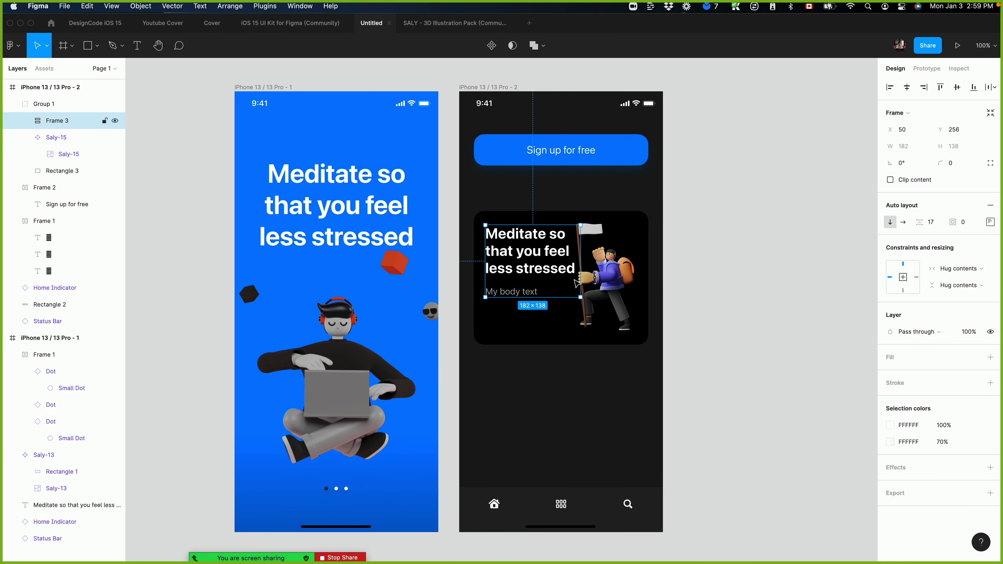
Try narrowing the card to 207 wide with a copy beside it, and a full-width copy below it, undoing each attempt.
{"action": "left_click_drag", "start_coordinate": [648, 265], "coordinate": [582, 266]}
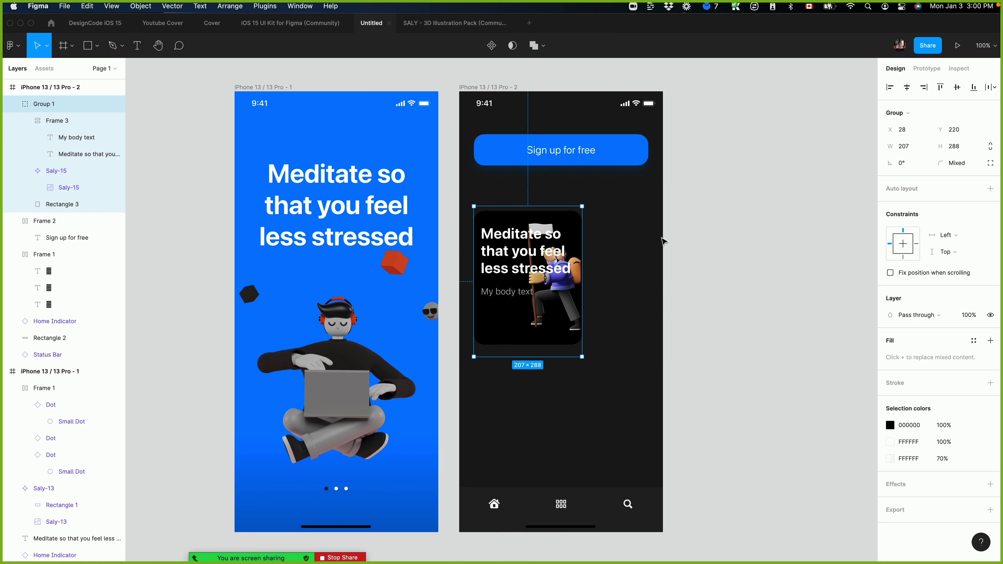
{"action": "left_click_drag", "start_coordinate": [495, 278], "coordinate": [617, 279]}
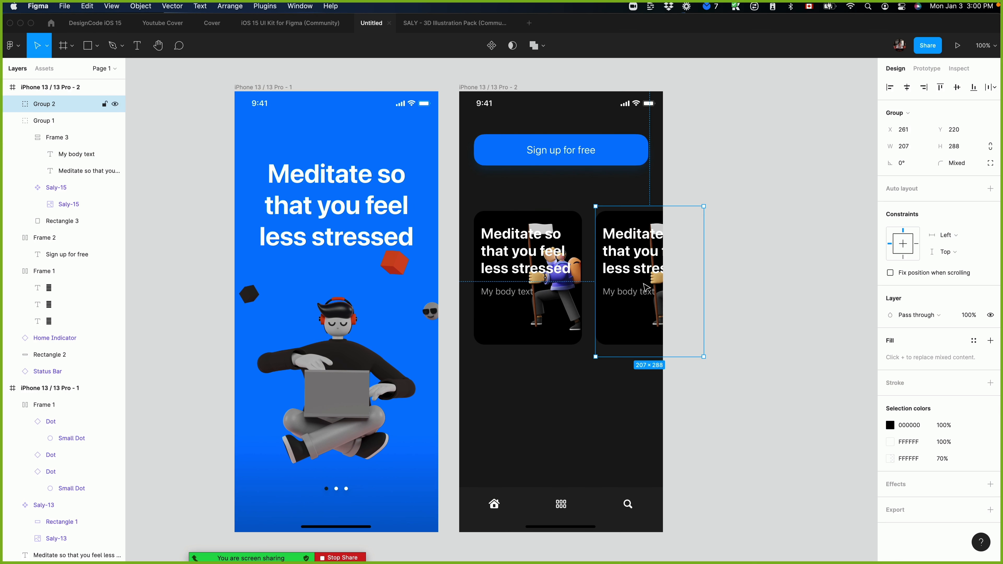
{"action": "left_click", "coordinate": [529, 294]}
{"action": "left_click", "coordinate": [642, 291]}
{"action": "key", "text": "super+z"}
{"action": "key", "text": "super+z"}
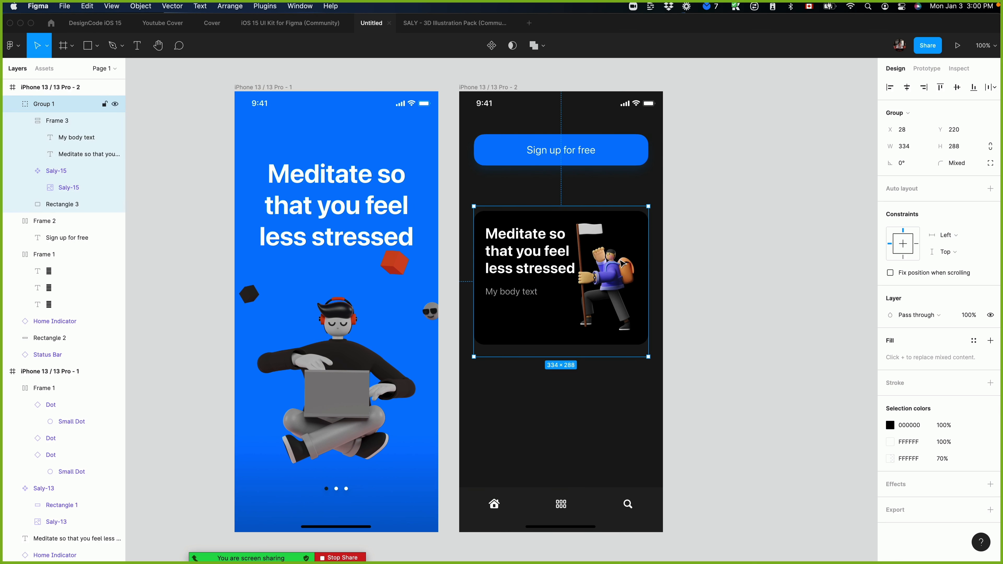
{"action": "left_click_drag", "start_coordinate": [622, 264], "coordinate": [623, 417]}
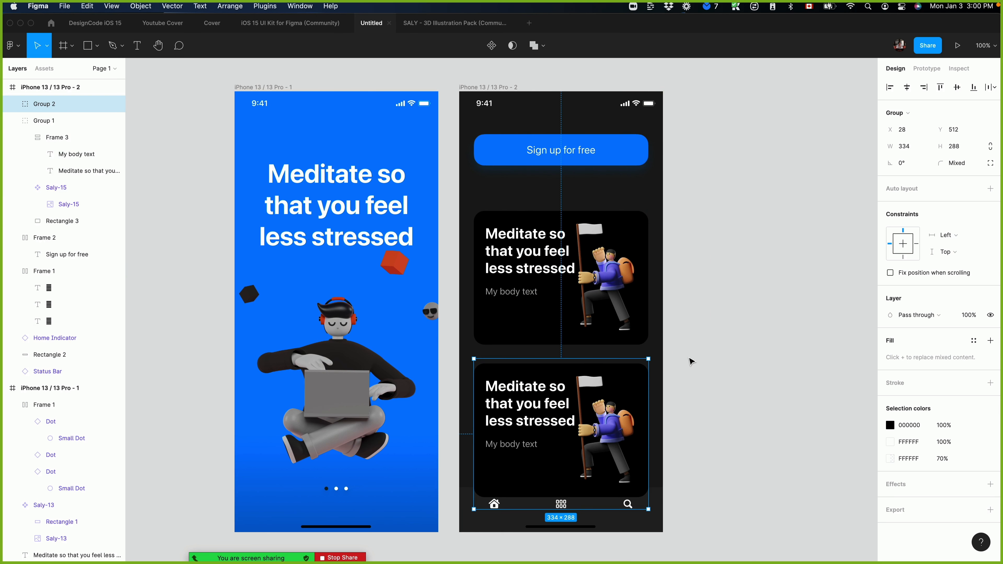
{"action": "key", "text": "super+z"}
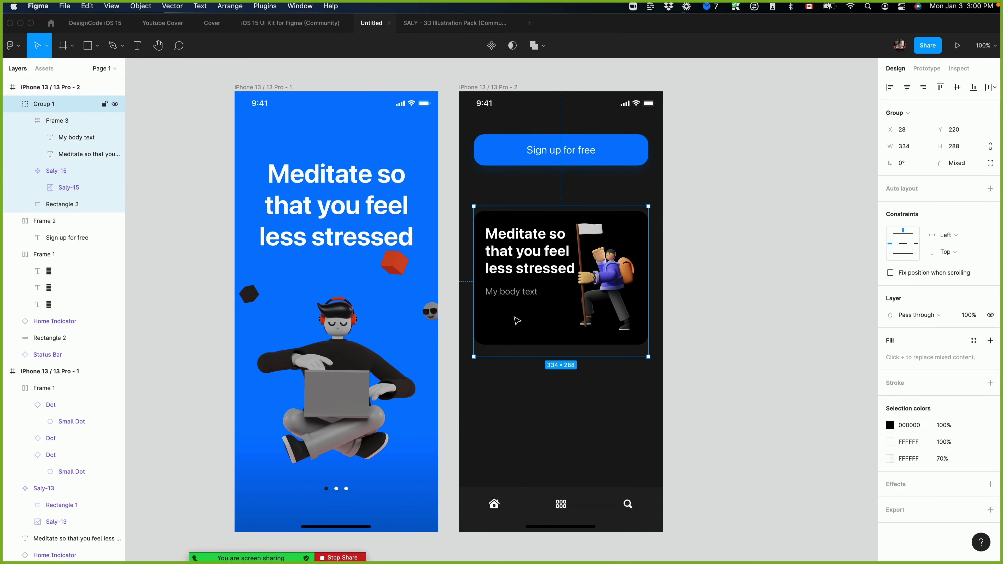
Use the card's black background rectangle as a mask for the rest of the group.
{"action": "left_click", "coordinate": [63, 170]}
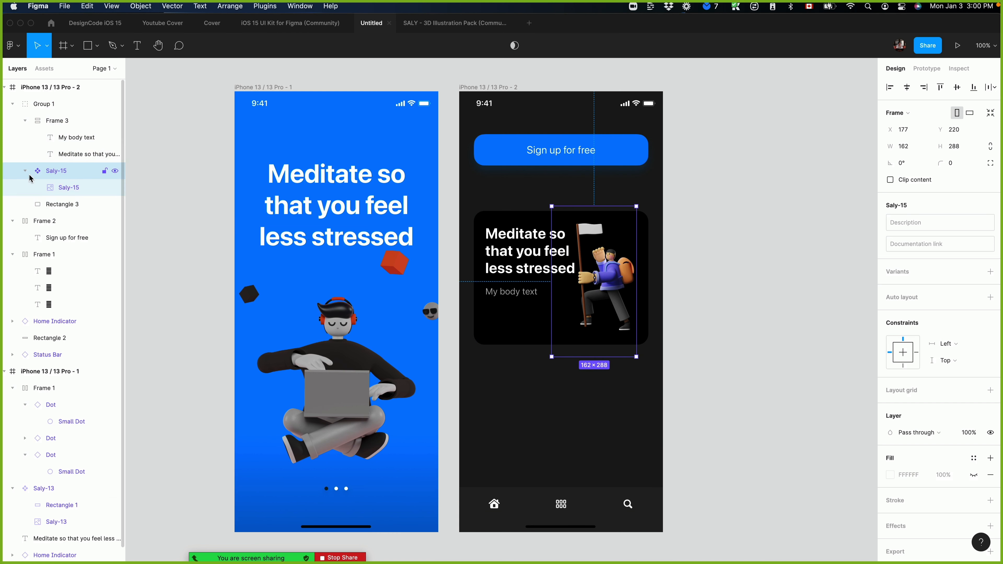
{"action": "left_click", "coordinate": [46, 187]}
{"action": "right_click", "coordinate": [77, 195]}
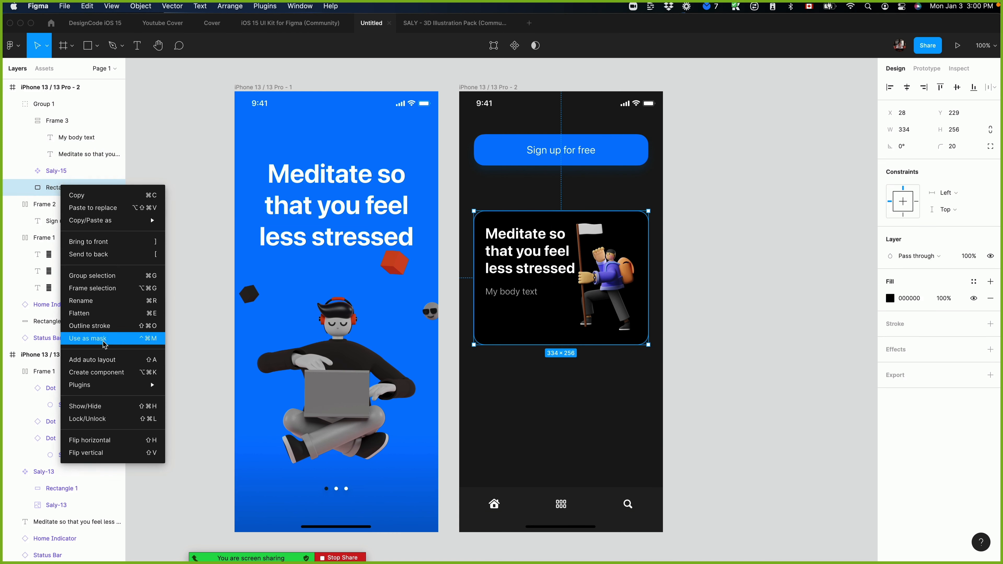
{"action": "left_click", "coordinate": [119, 341]}
{"action": "left_click", "coordinate": [818, 308]}
Duplicate the mask rectangle and release the lower one from masking so it serves as the card's black background.
{"action": "left_click", "coordinate": [107, 188]}
{"action": "key", "text": "super+d"}
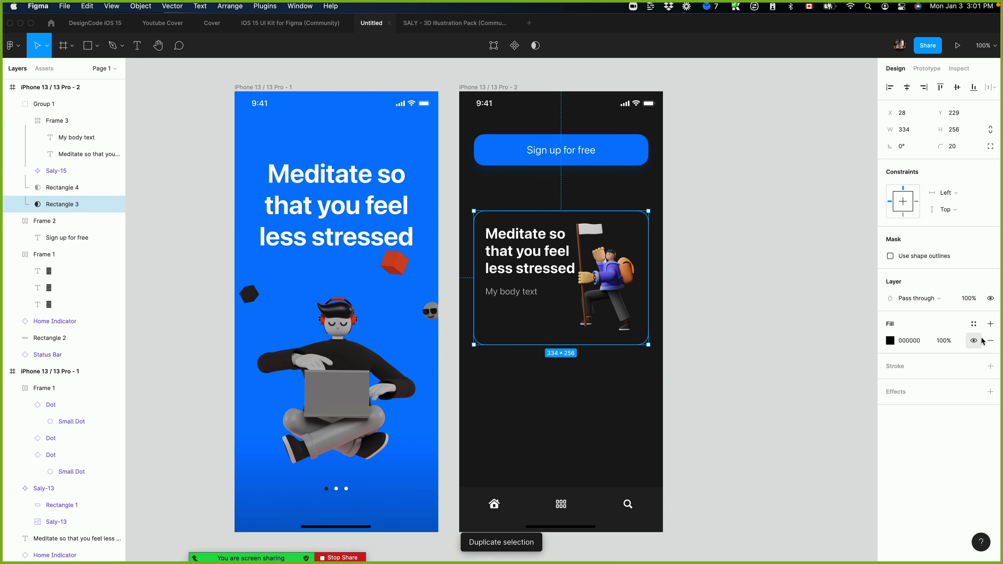
{"action": "right_click", "coordinate": [78, 205]}
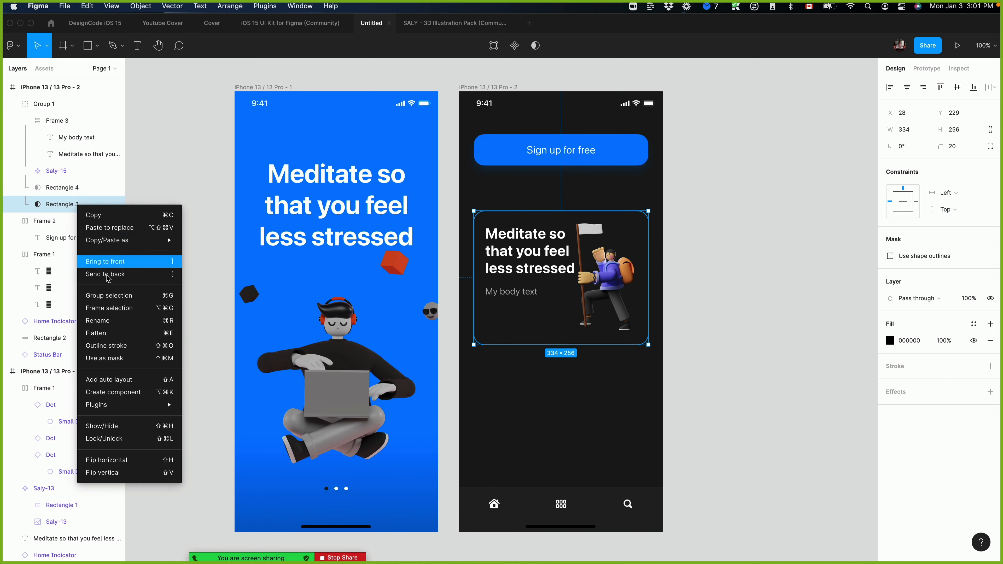
{"action": "left_click", "coordinate": [117, 358]}
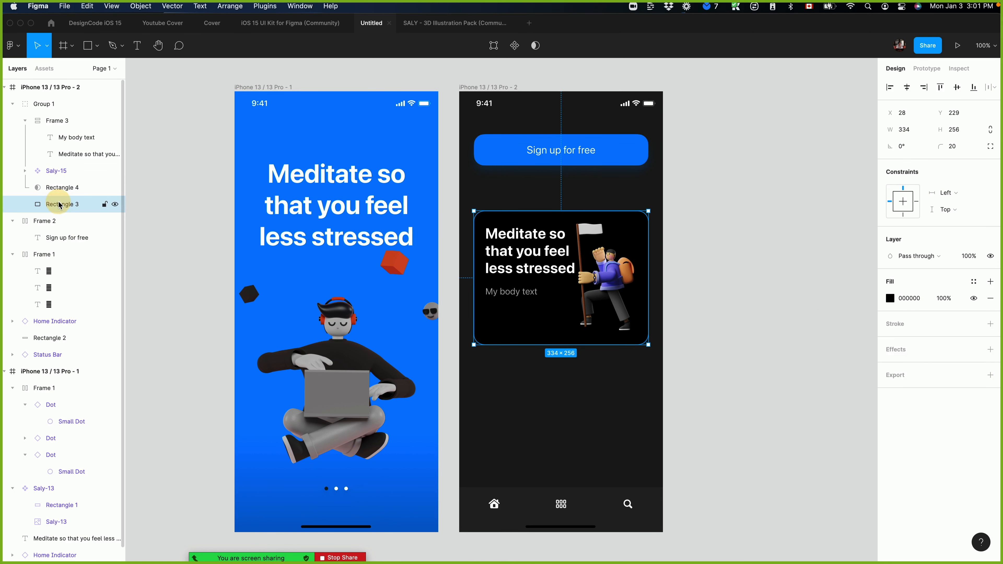
{"action": "left_click", "coordinate": [71, 204]}
{"action": "scroll", "coordinate": [474, 253], "scroll_direction": "right", "scroll_amount": 1}
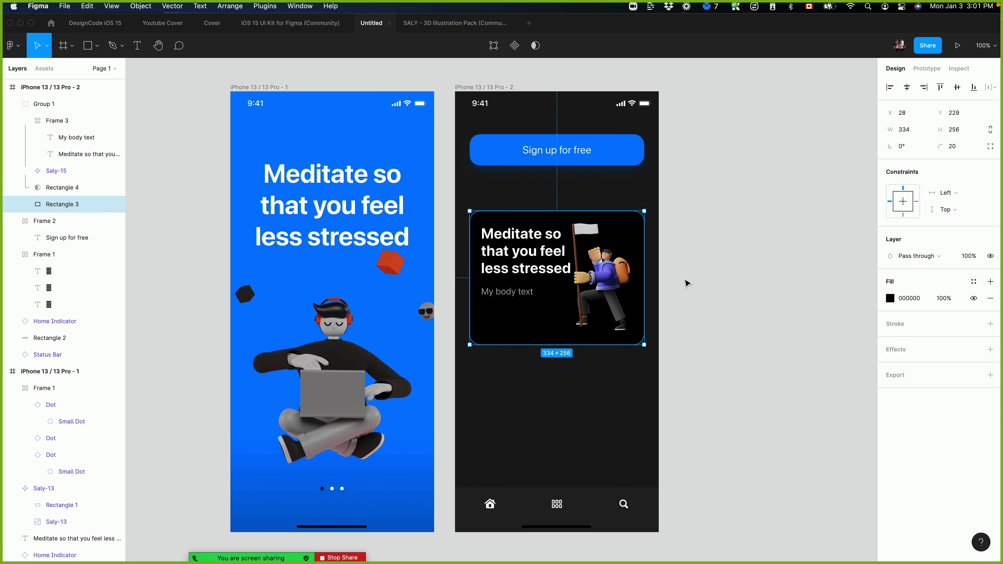
{"action": "left_click", "coordinate": [786, 299]}
Duplicate the masked card directly below the original at Y 502.
{"action": "left_click", "coordinate": [581, 296]}
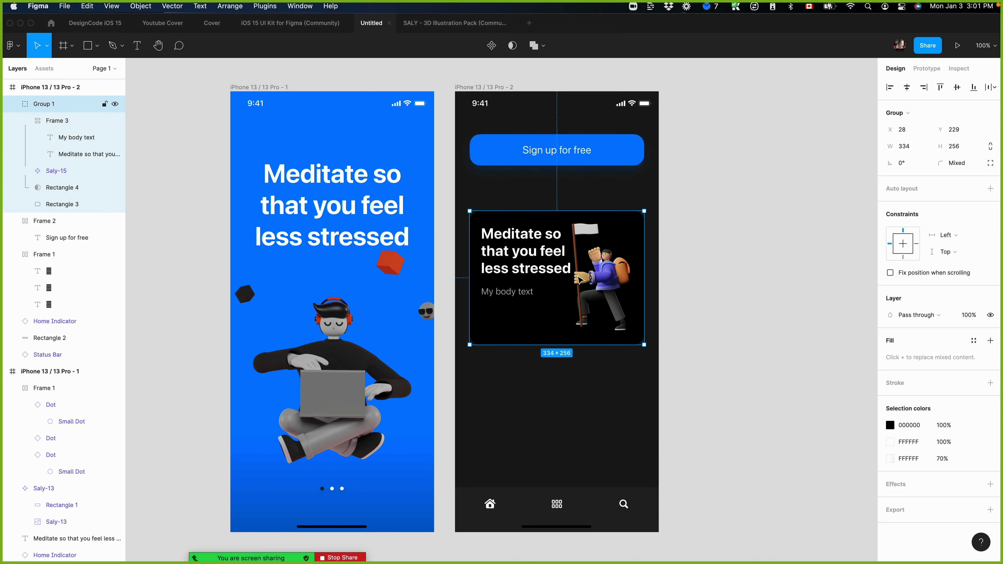
{"action": "left_click_drag", "start_coordinate": [644, 269], "coordinate": [548, 392]}
{"action": "key", "text": "super+z"}
{"action": "left_click", "coordinate": [749, 297]}
{"action": "left_click", "coordinate": [539, 272]}
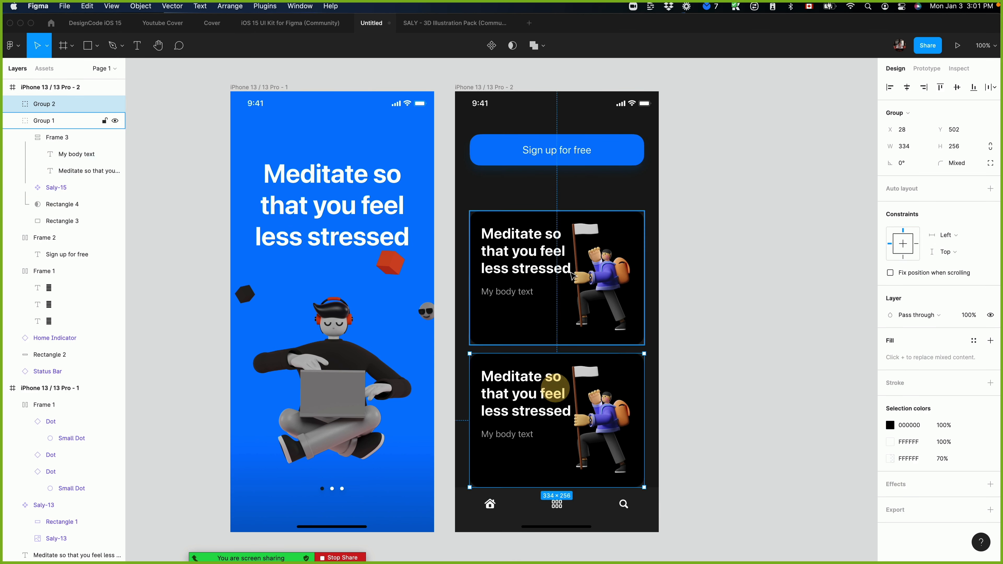
Narrow the upper card to about half the row and place a 205-wide copy beside it at X 227.
{"action": "left_click", "coordinate": [555, 239]}
{"action": "mouse_move", "coordinate": [574, 256]}
{"action": "left_mouse_down"}
{"action": "mouse_move", "coordinate": [676, 253]}
{"action": "mouse_move", "coordinate": [563, 253]}
{"action": "left_mouse_up"}
{"action": "left_click", "coordinate": [510, 263]}
{"action": "left_click", "coordinate": [674, 263]}
{"action": "left_click_drag", "start_coordinate": [778, 261], "coordinate": [709, 264]}
{"action": "left_click_drag", "start_coordinate": [648, 261], "coordinate": [561, 258]}
{"action": "left_click", "coordinate": [772, 238]}
{"action": "left_click", "coordinate": [622, 264]}
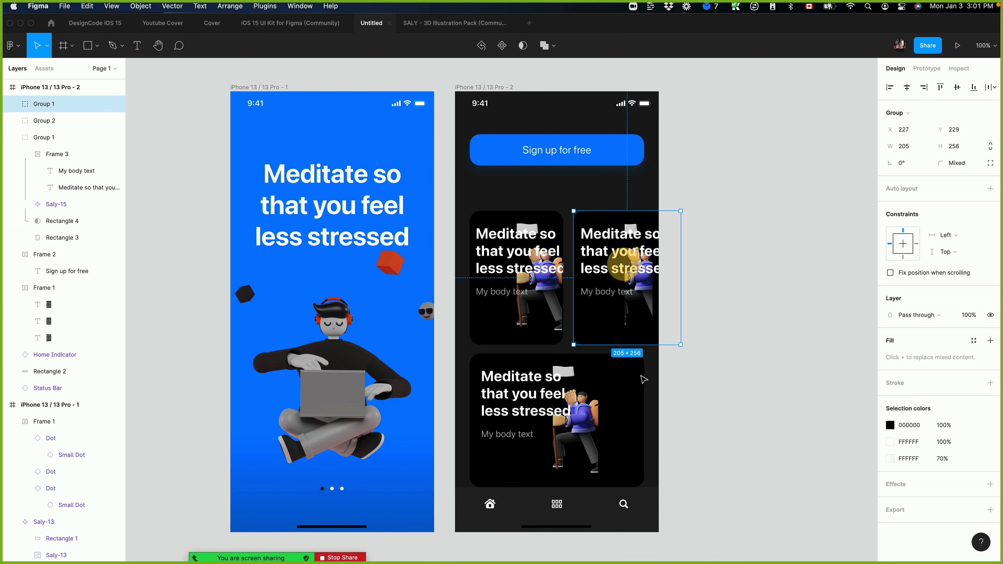
Move the lower card down to leave room for a section title above it.
{"action": "left_click", "coordinate": [600, 369]}
{"action": "left_click_drag", "start_coordinate": [567, 377], "coordinate": [565, 397]}
Widen the squeezed hiker illustration in the second upper card.
{"action": "left_click", "coordinate": [545, 305], "text": "super"}
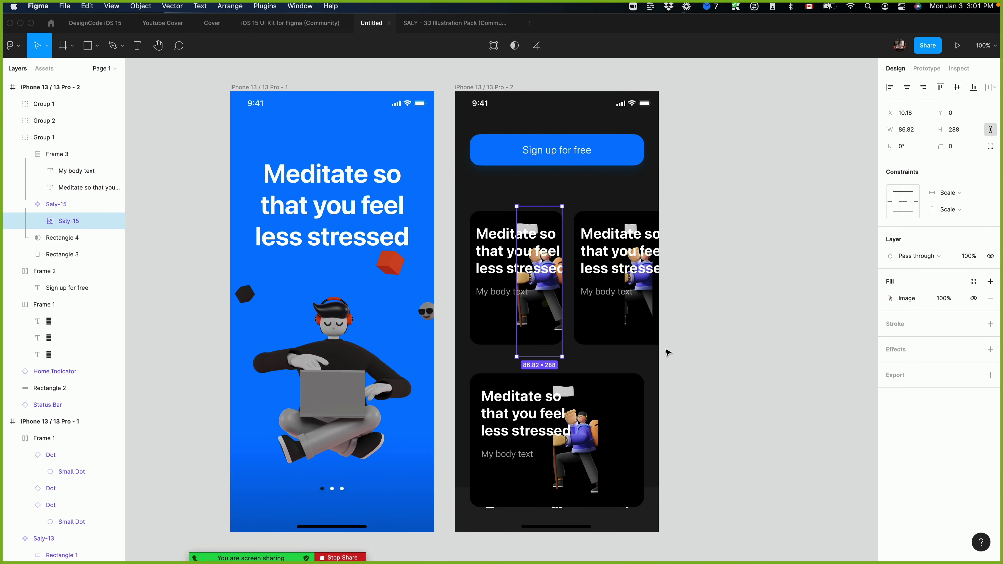
{"action": "left_click", "coordinate": [652, 318], "text": "super"}
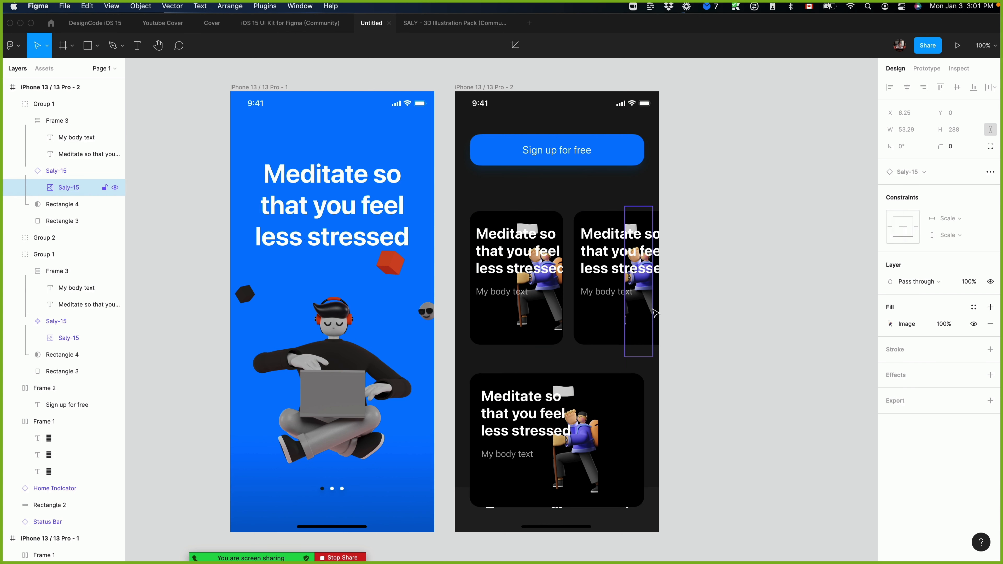
{"action": "left_click", "coordinate": [712, 335]}
{"action": "left_click", "coordinate": [628, 314], "text": "super"}
{"action": "left_click_drag", "start_coordinate": [629, 314], "coordinate": [687, 314]}
{"action": "left_click", "coordinate": [742, 304]}
Paste a copy of the card heading between the sign-up button and the upper cards, 266 wide.
{"action": "left_click", "coordinate": [518, 420], "text": "super"}
{"action": "key", "text": "super+c"}
{"action": "key", "text": "super+v"}
{"action": "left_click_drag", "start_coordinate": [522, 470], "coordinate": [634, 195]}
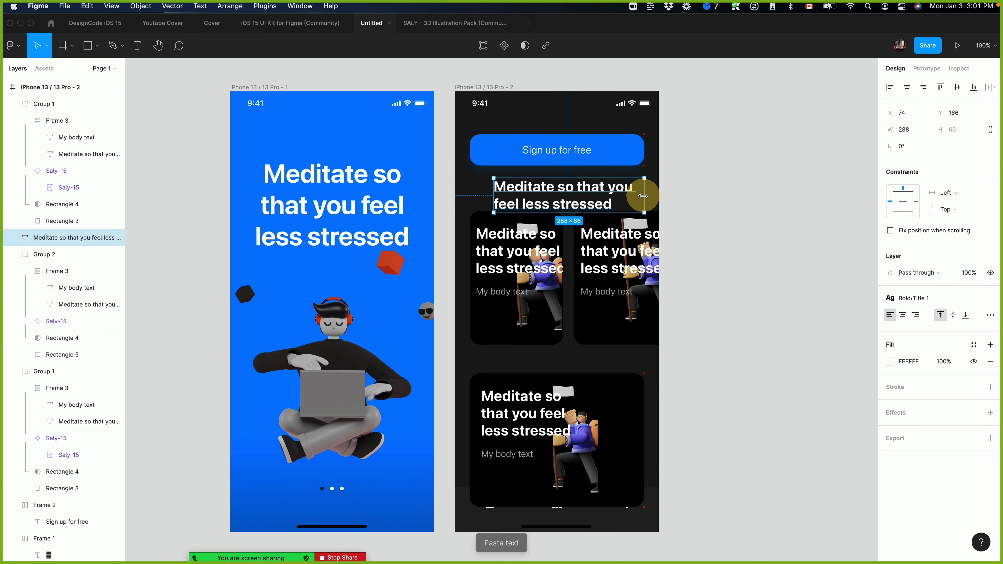
Apply the Bold/Title 3 text style to the pasted heading and change its text to "Latest uploads".
{"action": "left_click", "coordinate": [929, 301]}
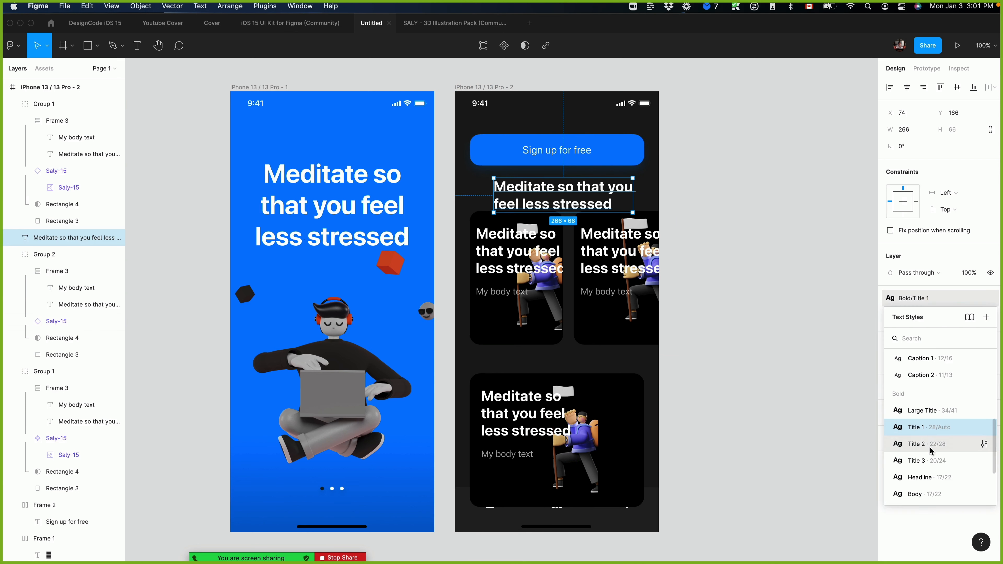
{"action": "left_click", "coordinate": [933, 461]}
{"action": "double_click", "coordinate": [569, 190]}
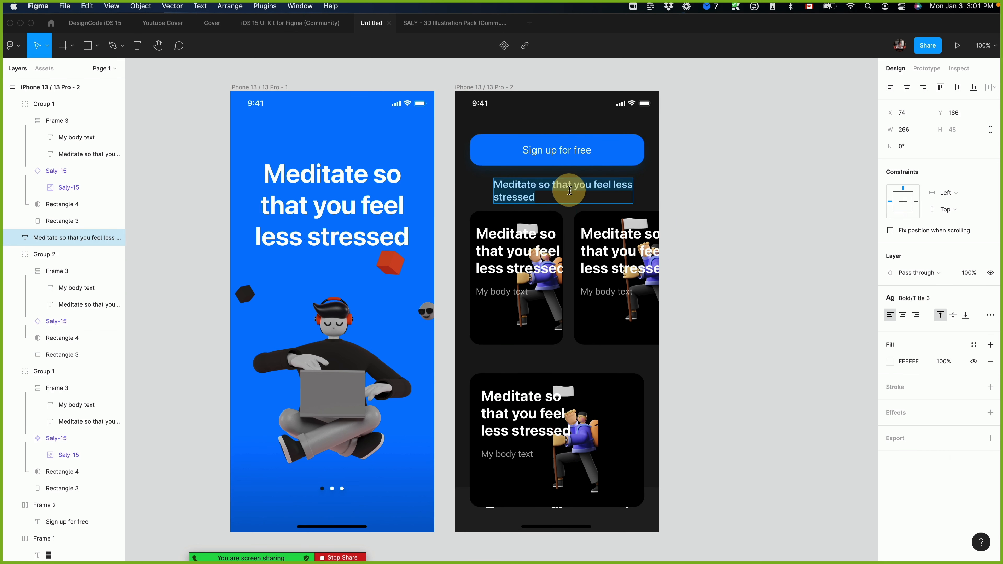
{"action": "type", "text": "Latest uploads"}
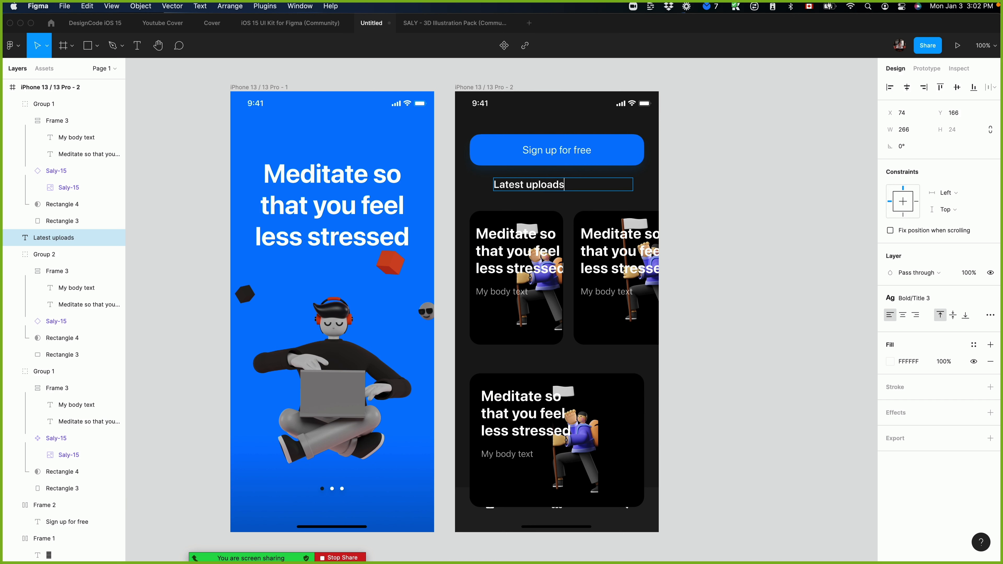
Place the "Latest uploads" title just above the upper cards and add a matching "Popular" title above the lower card, both at X 28.
{"action": "left_click_drag", "start_coordinate": [550, 189], "coordinate": [525, 203]}
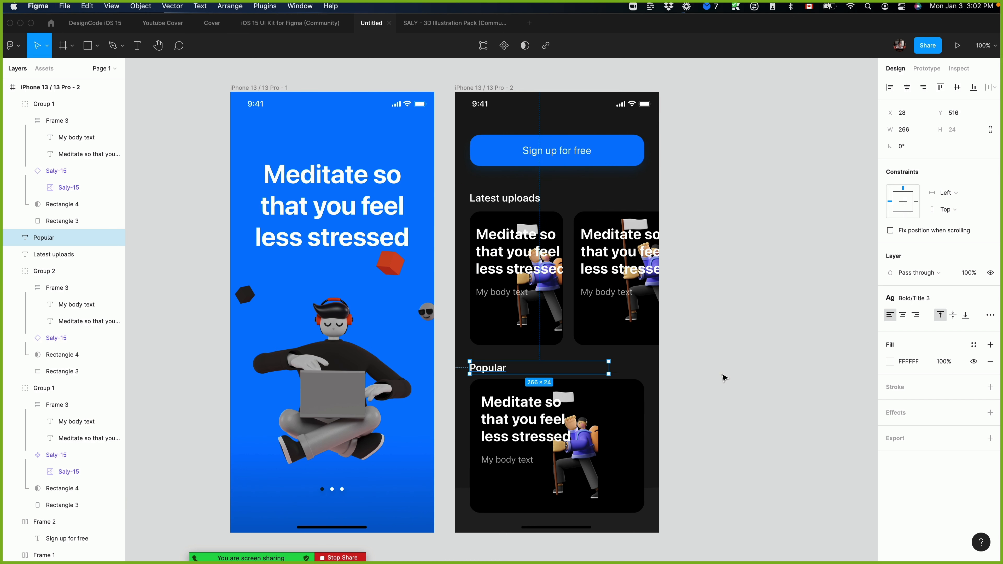
{"action": "left_click", "coordinate": [743, 373]}
{"action": "left_click", "coordinate": [488, 368]}
{"action": "left_click", "coordinate": [504, 198], "text": "shift"}
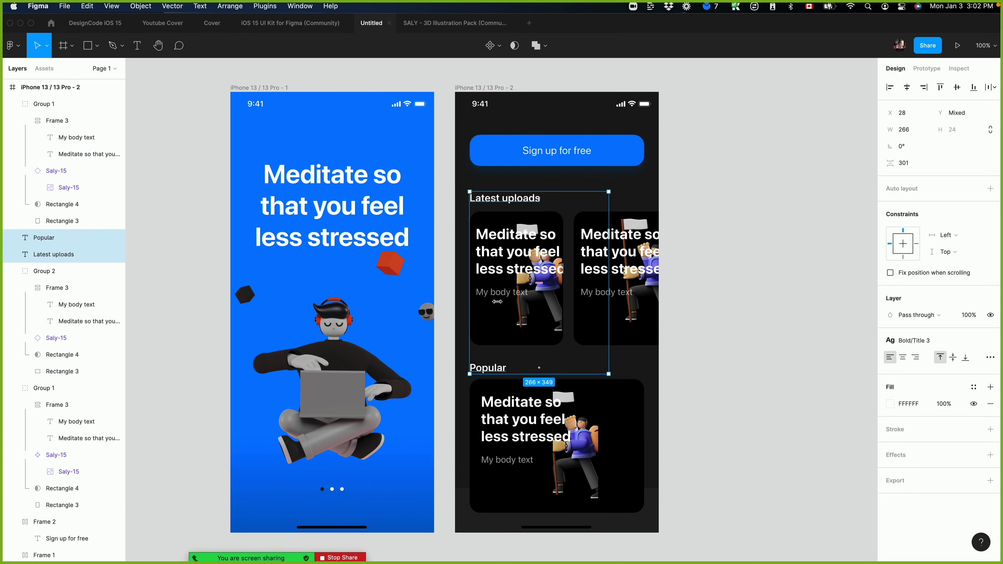
Set the first upper card's heading to the Bold/Title 2 style and narrow its text box to 125.
{"action": "left_click", "coordinate": [526, 269], "text": "super"}
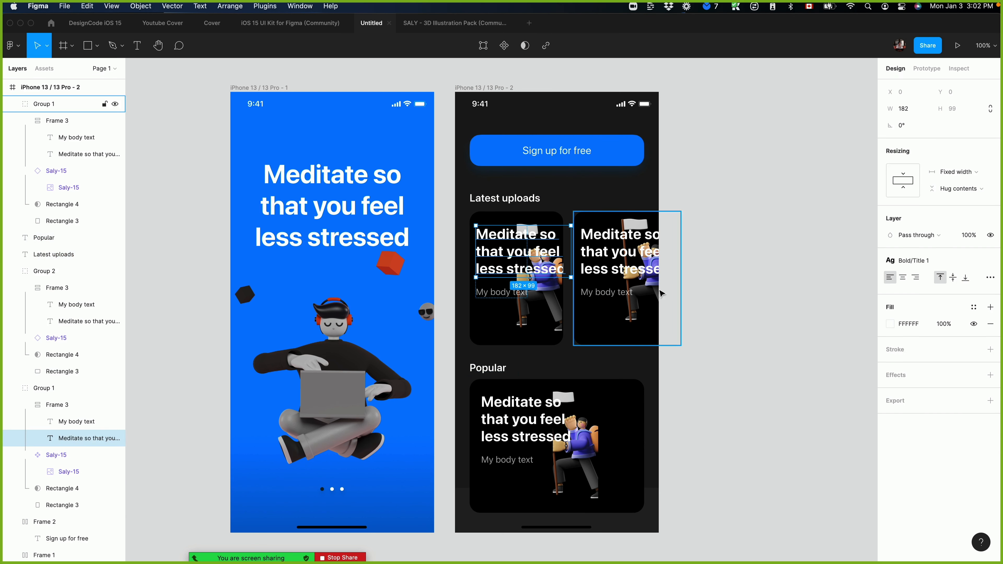
{"action": "left_click", "coordinate": [942, 261]}
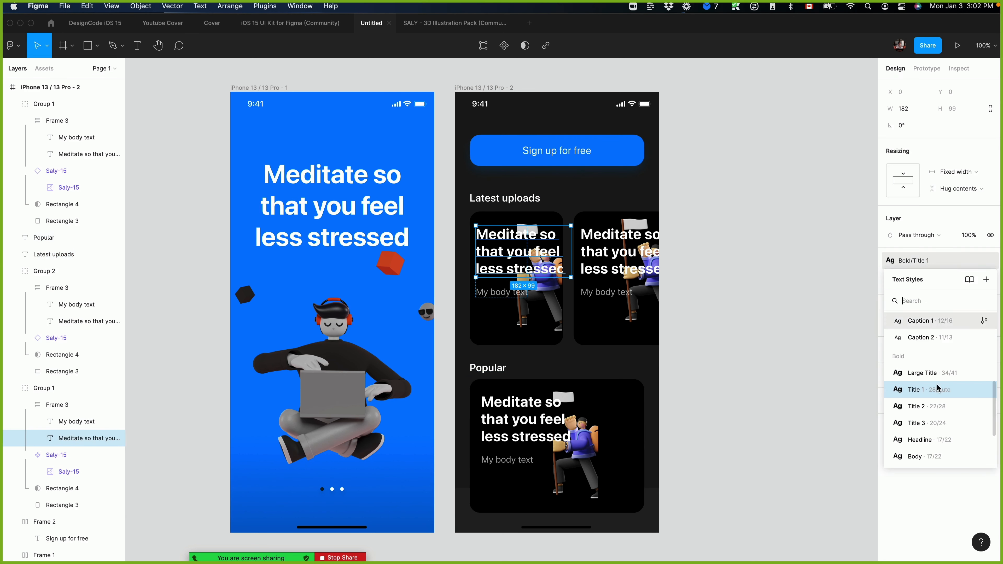
{"action": "left_click", "coordinate": [926, 406]}
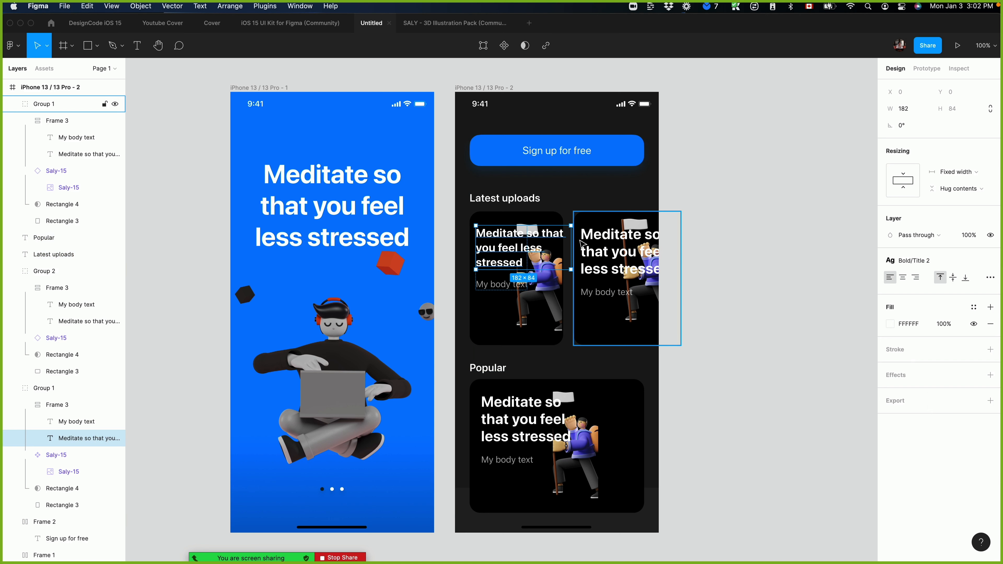
{"action": "left_click_drag", "start_coordinate": [571, 243], "coordinate": [543, 245]}
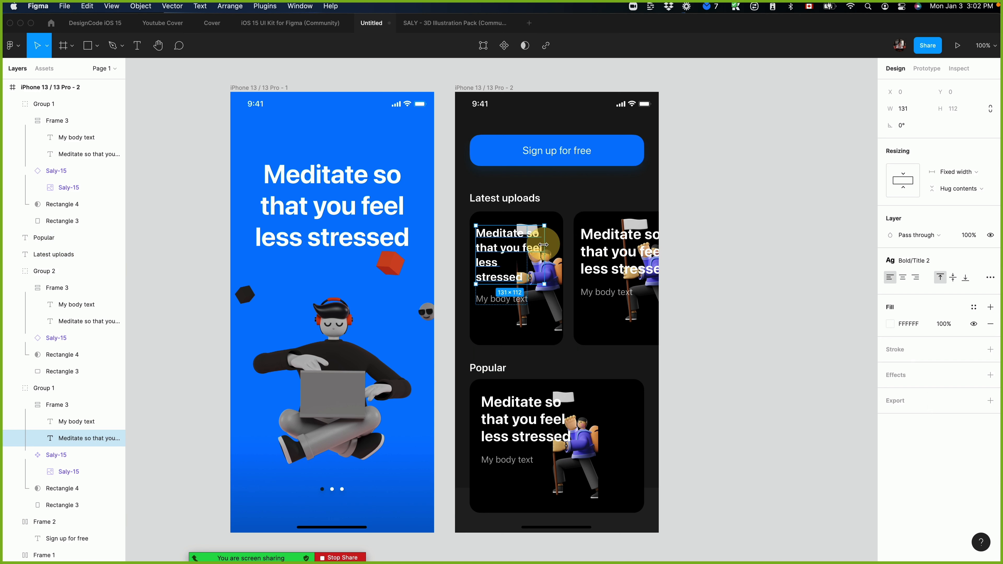
Set the second upper card's heading to the Bold/Title 2 style and narrow its text box to 114.
{"action": "left_click", "coordinate": [639, 256]}
{"action": "left_click", "coordinate": [911, 260]}
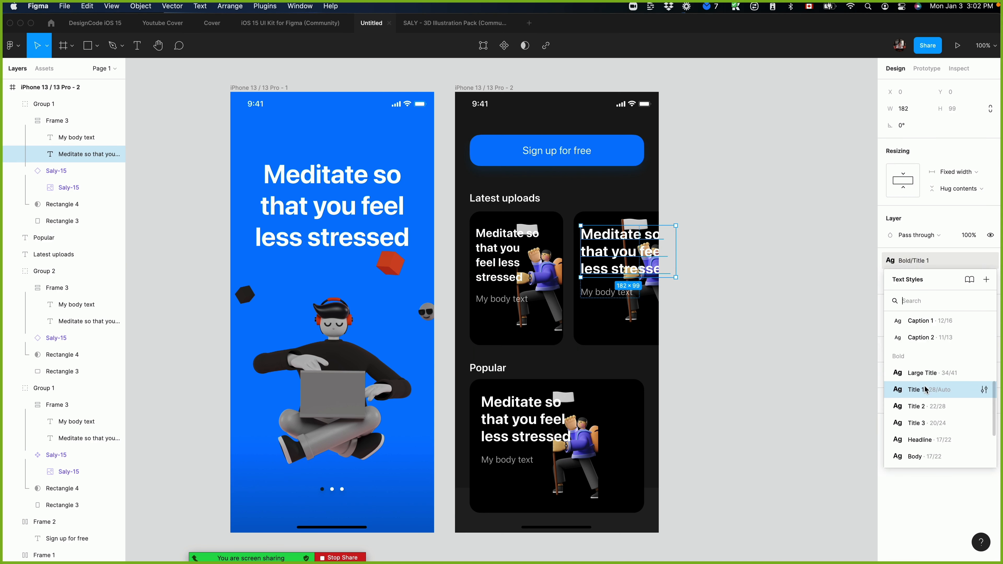
{"action": "left_click", "coordinate": [922, 403]}
{"action": "left_click_drag", "start_coordinate": [676, 251], "coordinate": [640, 242]}
Set the second upper card heading's width to 125 to match the first card's heading.
{"action": "left_click", "coordinate": [496, 235]}
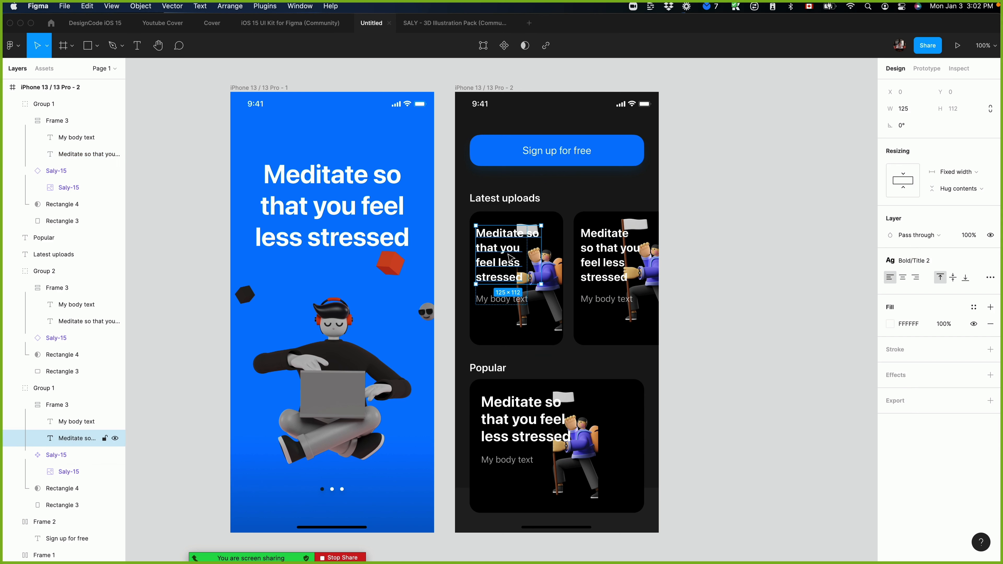
{"action": "left_click", "coordinate": [594, 255]}
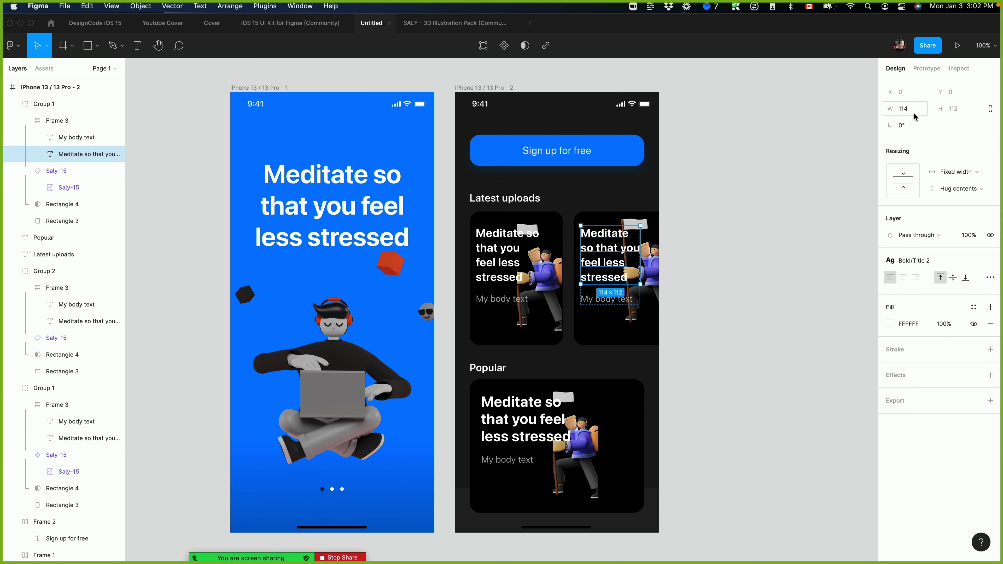
{"action": "left_click", "coordinate": [721, 267]}
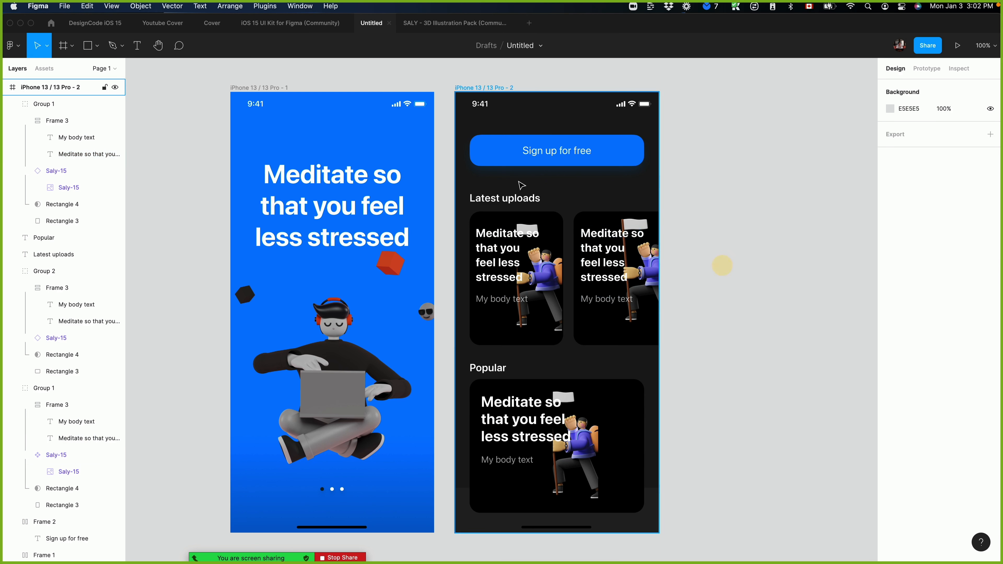
Dim the "Latest uploads" and "Popular" section titles on the dark screen to a softer grey.
{"action": "left_click", "coordinate": [494, 197]}
{"action": "left_click", "coordinate": [496, 364], "text": "shift"}
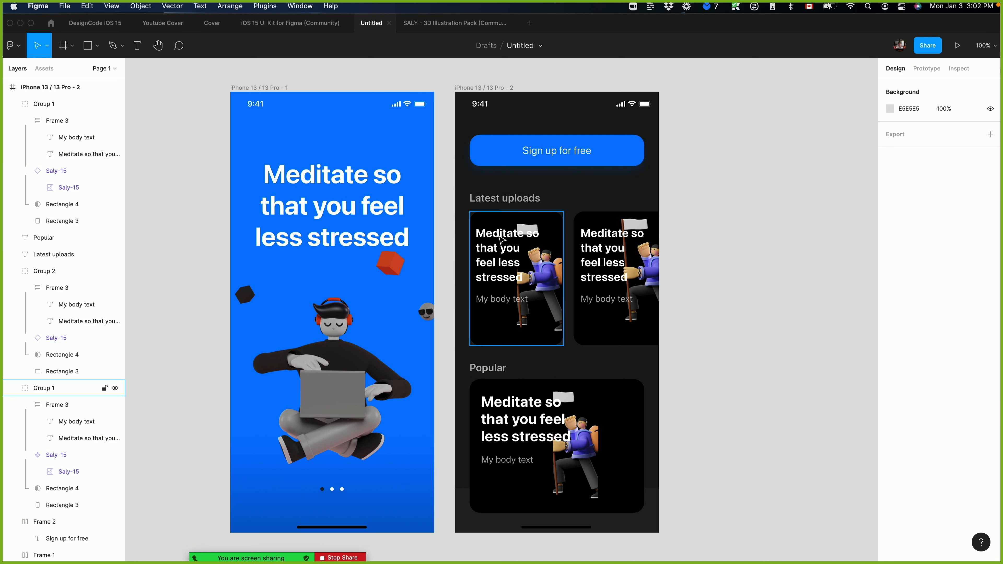
{"action": "left_click", "coordinate": [582, 264]}
{"action": "double_click", "coordinate": [606, 299]}
{"action": "left_click", "coordinate": [795, 401]}
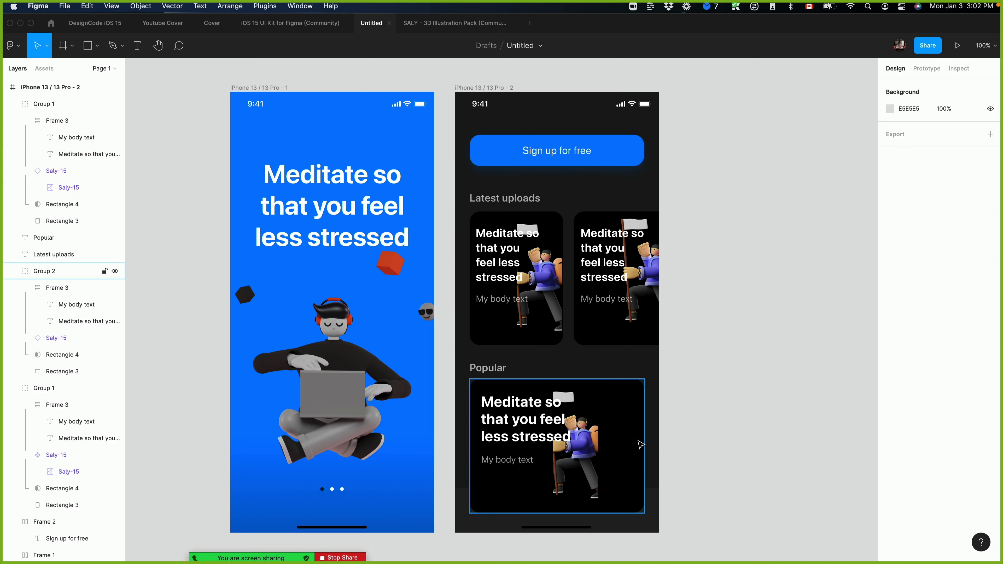
Group the bottom bar's background rectangle with its icon row and bring the group in front of the cards.
{"action": "left_click", "coordinate": [631, 438]}
{"action": "left_click", "coordinate": [647, 510]}
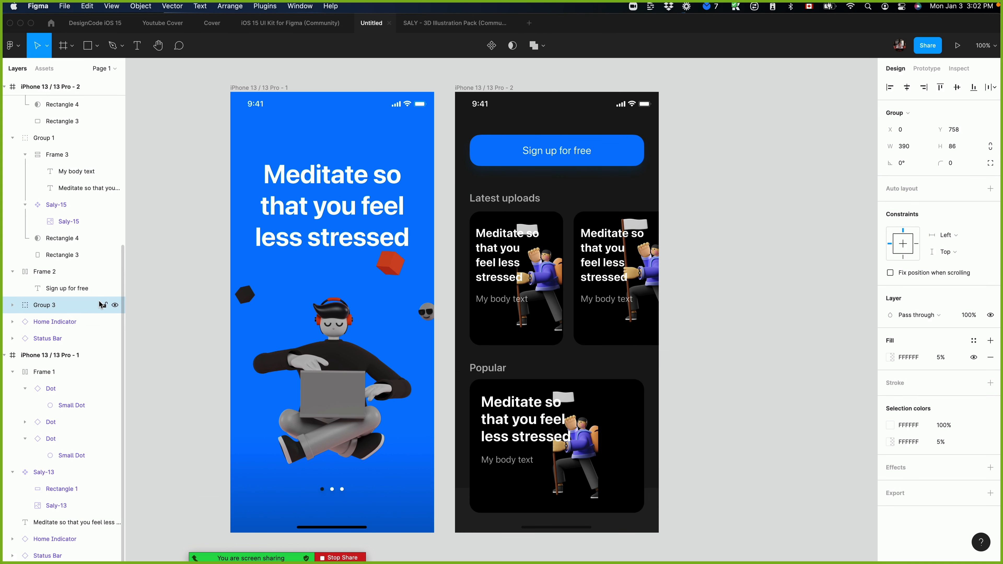
{"action": "key", "text": "super+]"}
{"action": "key", "text": "super+]"}
{"action": "key", "text": "super+]"}
{"action": "key", "text": "super+]"}
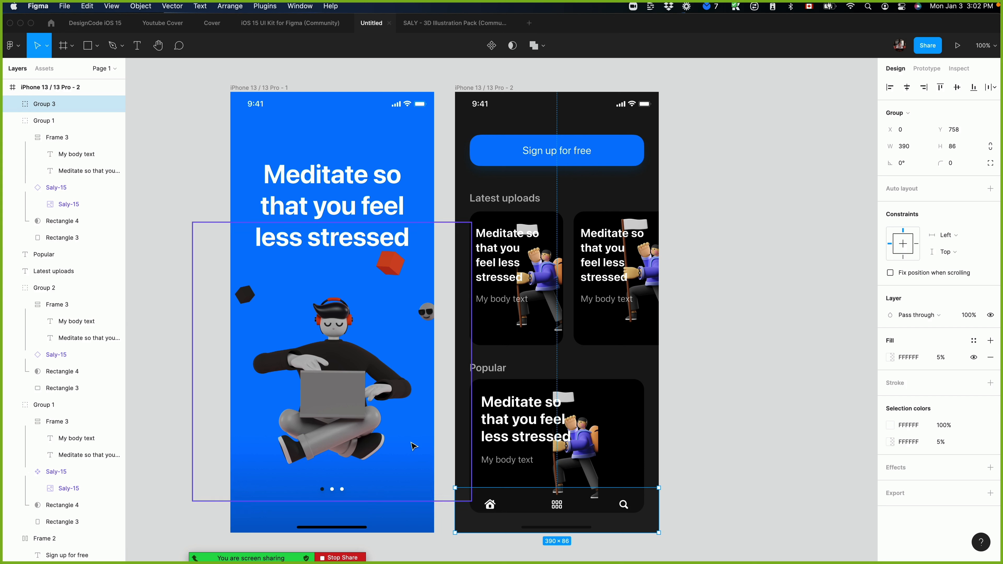
Make the bottom bar's background rectangle an opaque dark grey so it covers the lower card behind it.
{"action": "left_click", "coordinate": [729, 507]}
{"action": "double_click", "coordinate": [656, 510]}
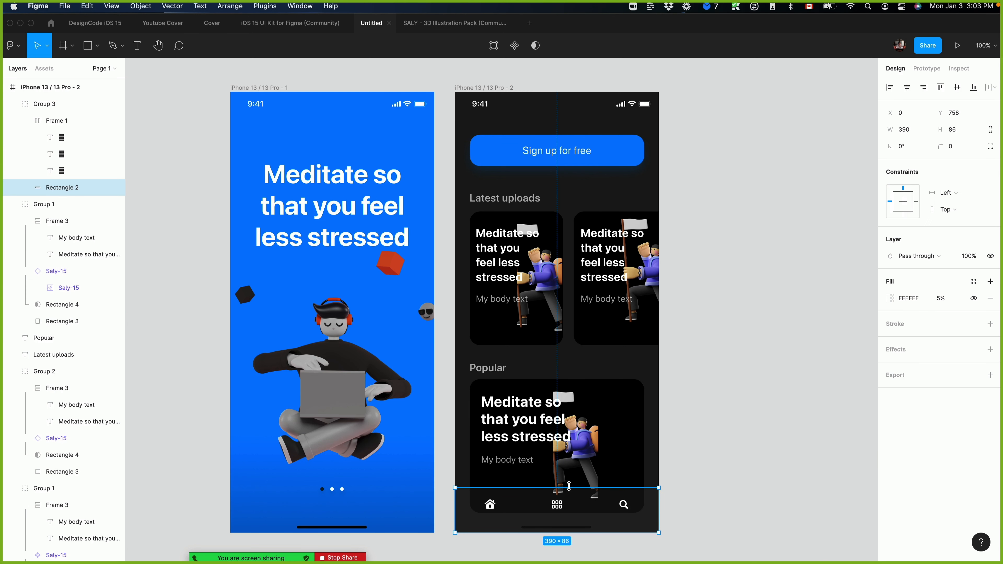
{"action": "left_click", "coordinate": [782, 493]}
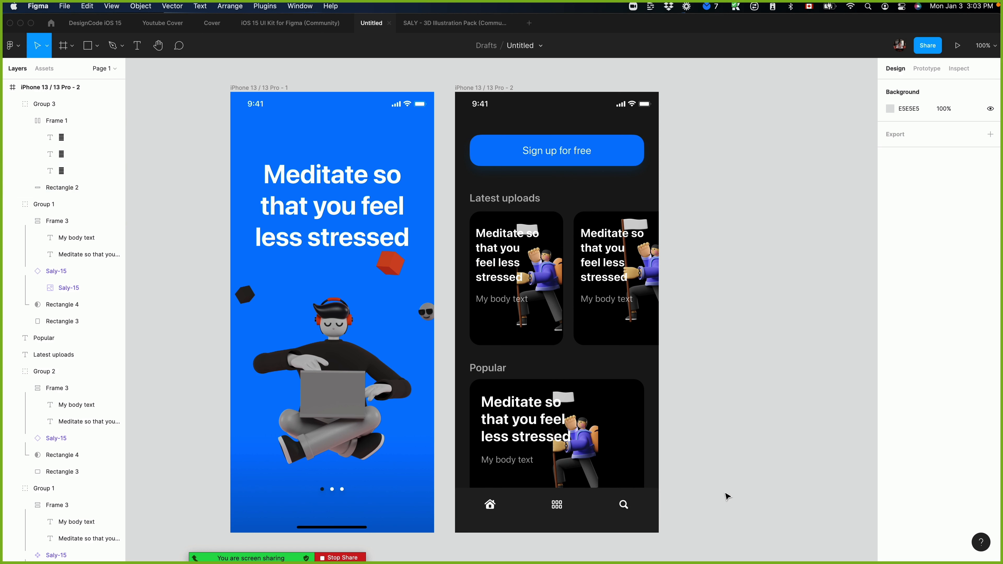
{"action": "scroll", "coordinate": [768, 361], "scroll_direction": "left", "scroll_amount": 3}
{"action": "scroll", "coordinate": [768, 361], "scroll_direction": "up", "scroll_amount": 1}
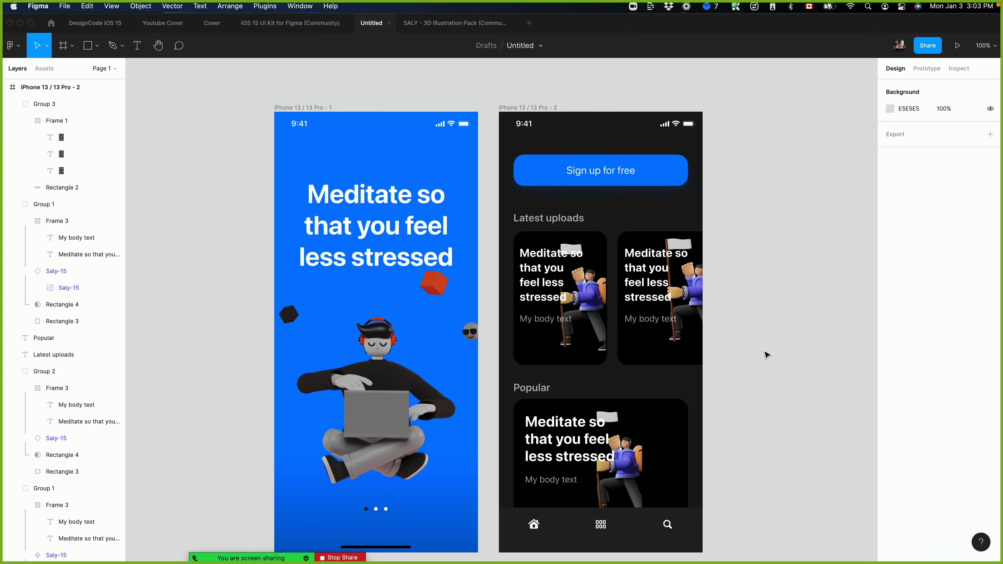
{"action": "scroll", "coordinate": [855, 249], "scroll_direction": "down", "scroll_amount": 3}
{"action": "scroll", "coordinate": [855, 248], "scroll_direction": "left", "scroll_amount": 2}
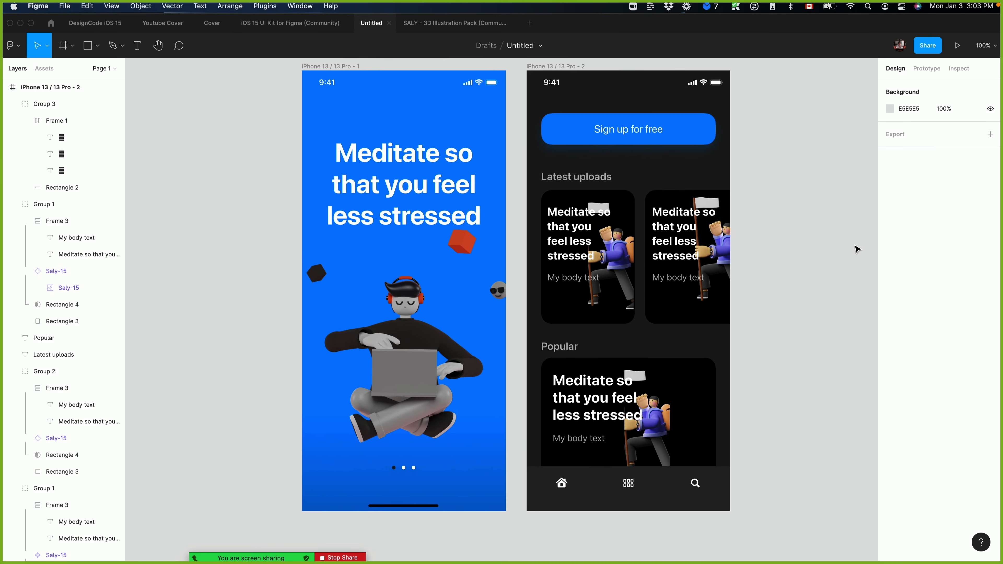
{"action": "scroll", "coordinate": [857, 249], "scroll_direction": "up", "scroll_amount": 2}
{"action": "scroll", "coordinate": [801, 267], "scroll_direction": "down", "scroll_amount": 2}
{"action": "scroll", "coordinate": [801, 267], "scroll_direction": "left", "scroll_amount": 1}
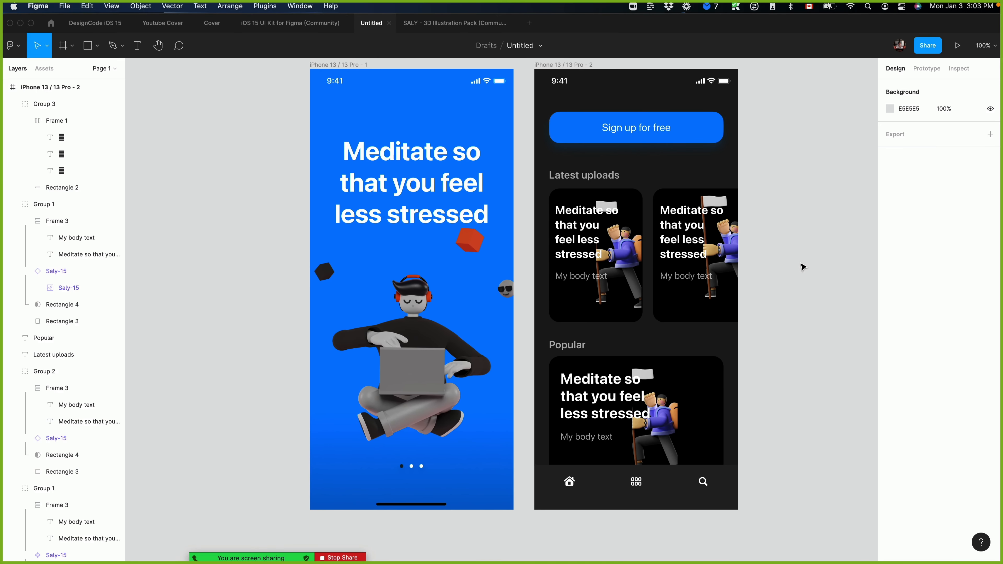